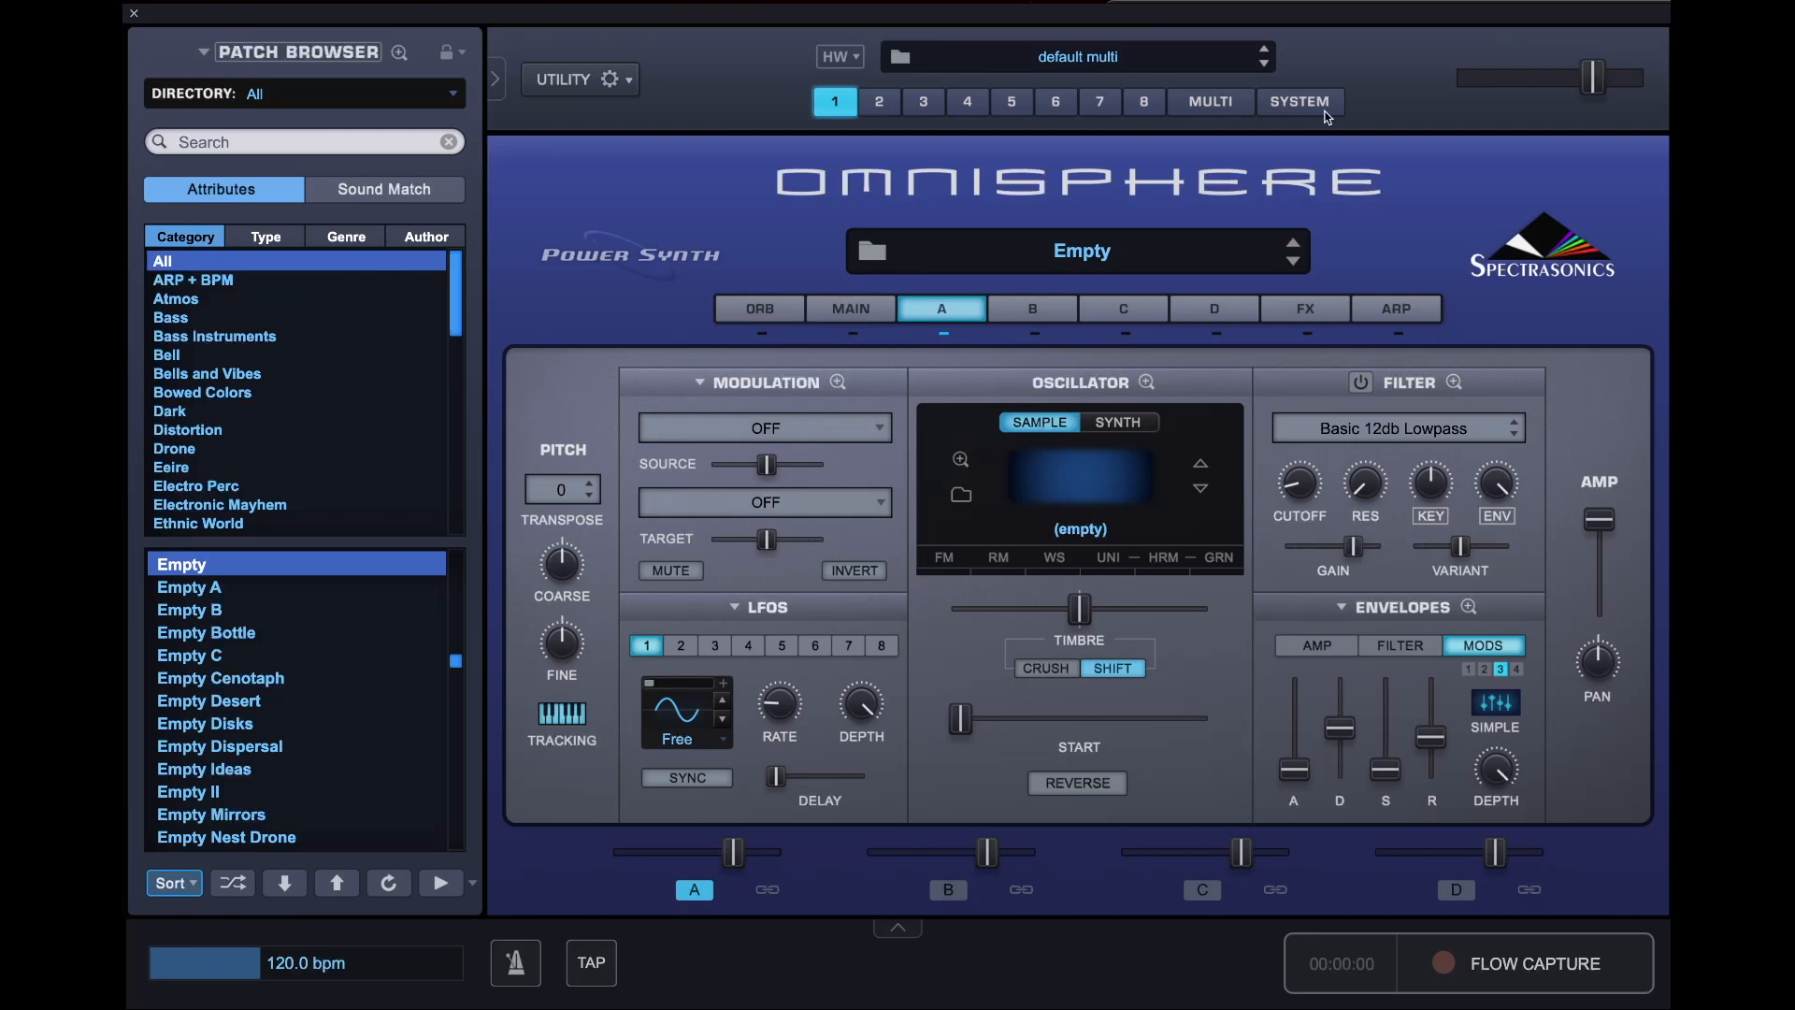
- Switch layer A's oscillator to Synth mode and choose the Sine waveform
{"action": "left_click", "coordinate": [1377, 296]}
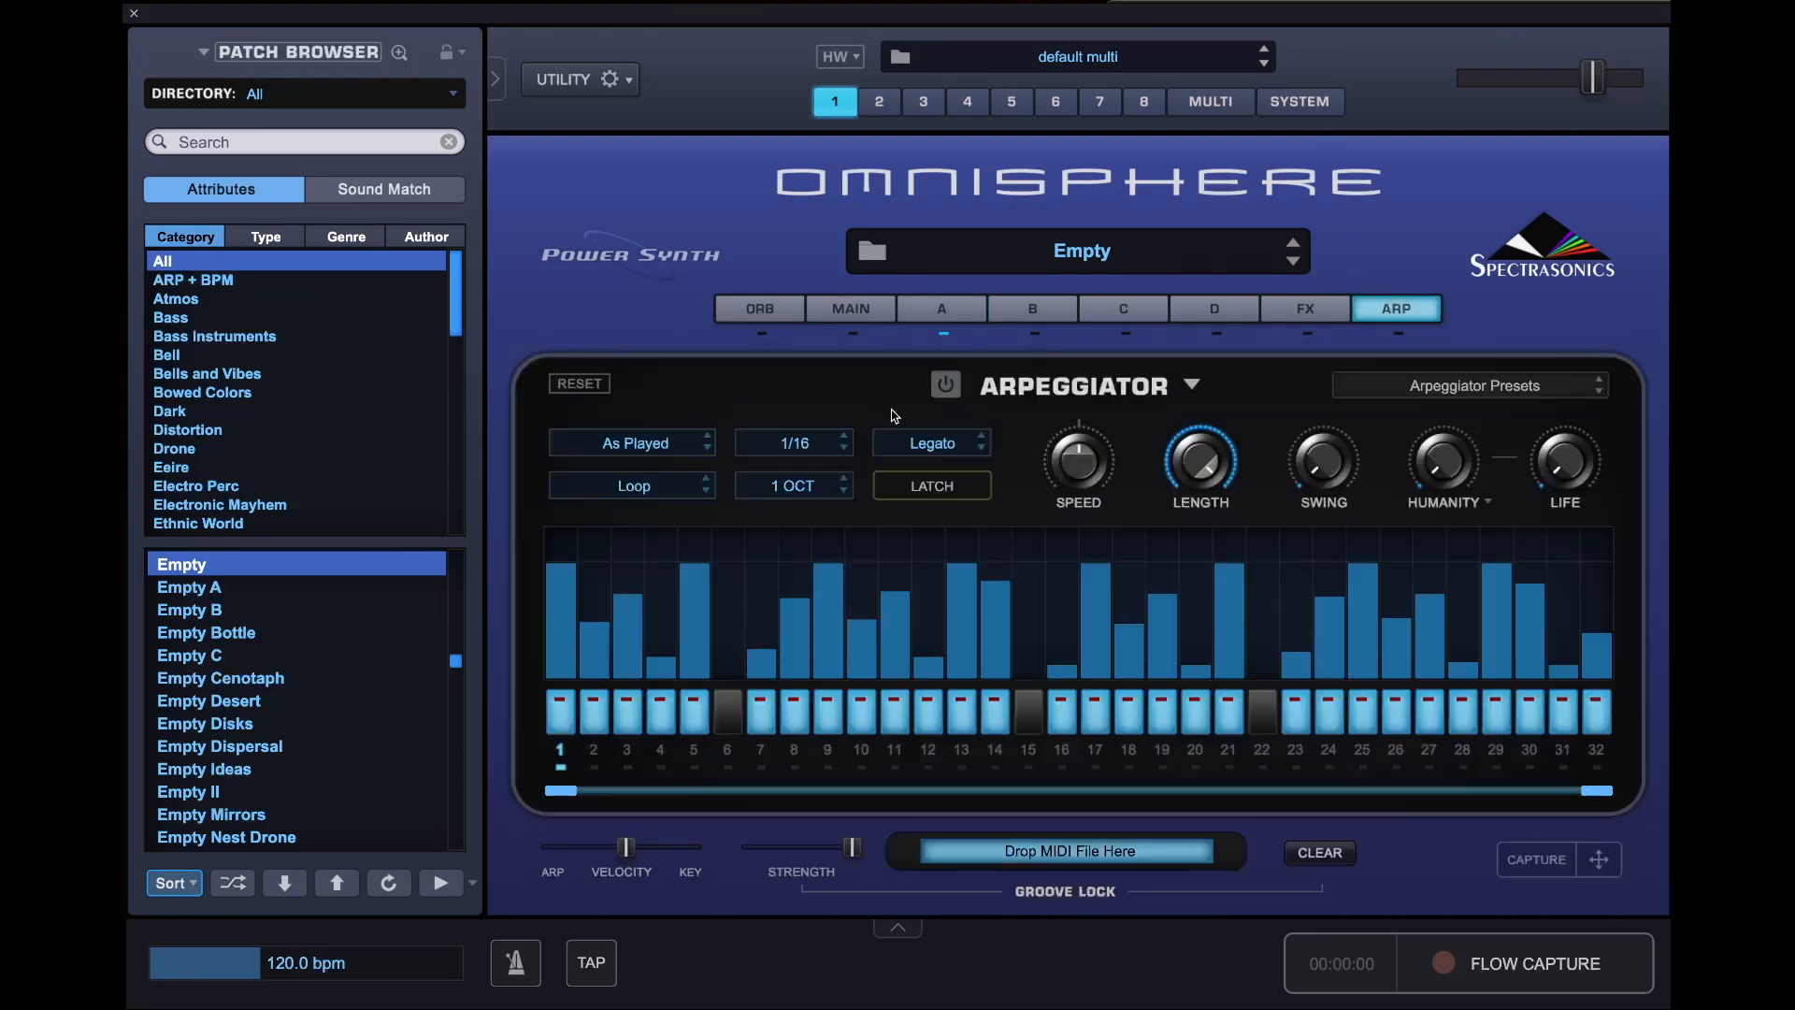
{"action": "left_click", "coordinate": [971, 316]}
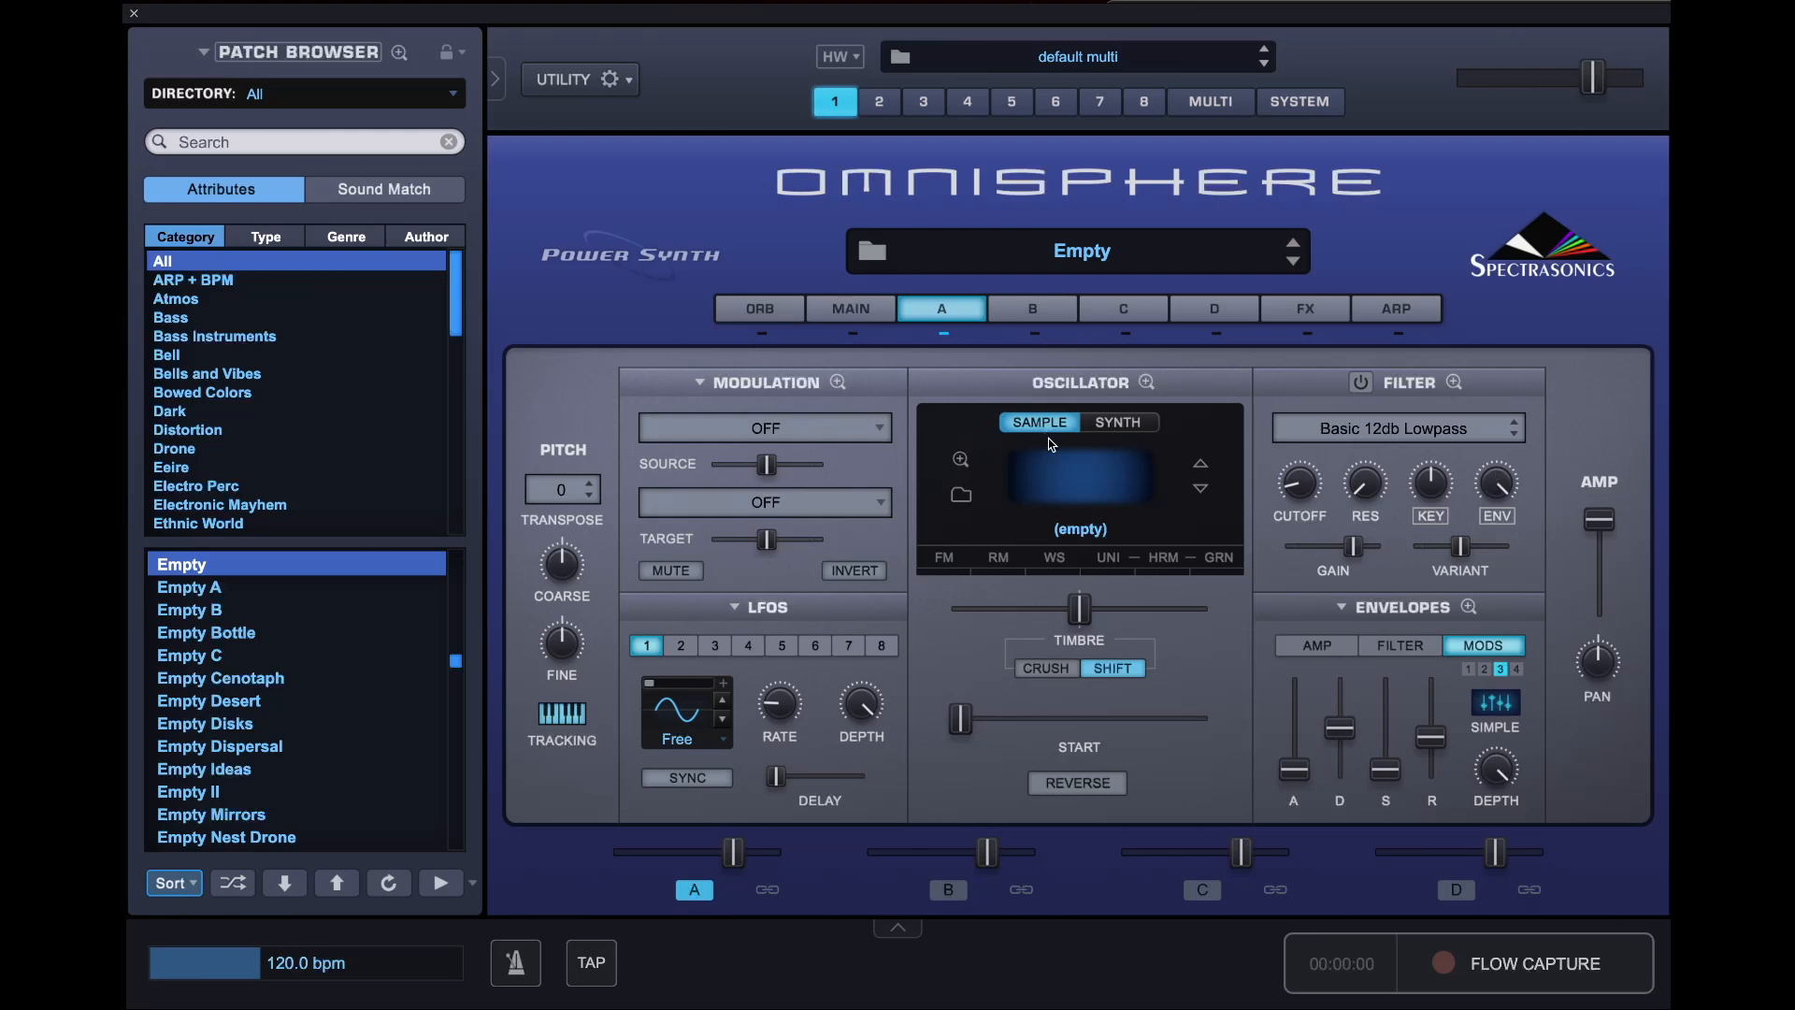
{"action": "left_click", "coordinate": [1122, 425]}
{"action": "left_click", "coordinate": [1076, 483]}
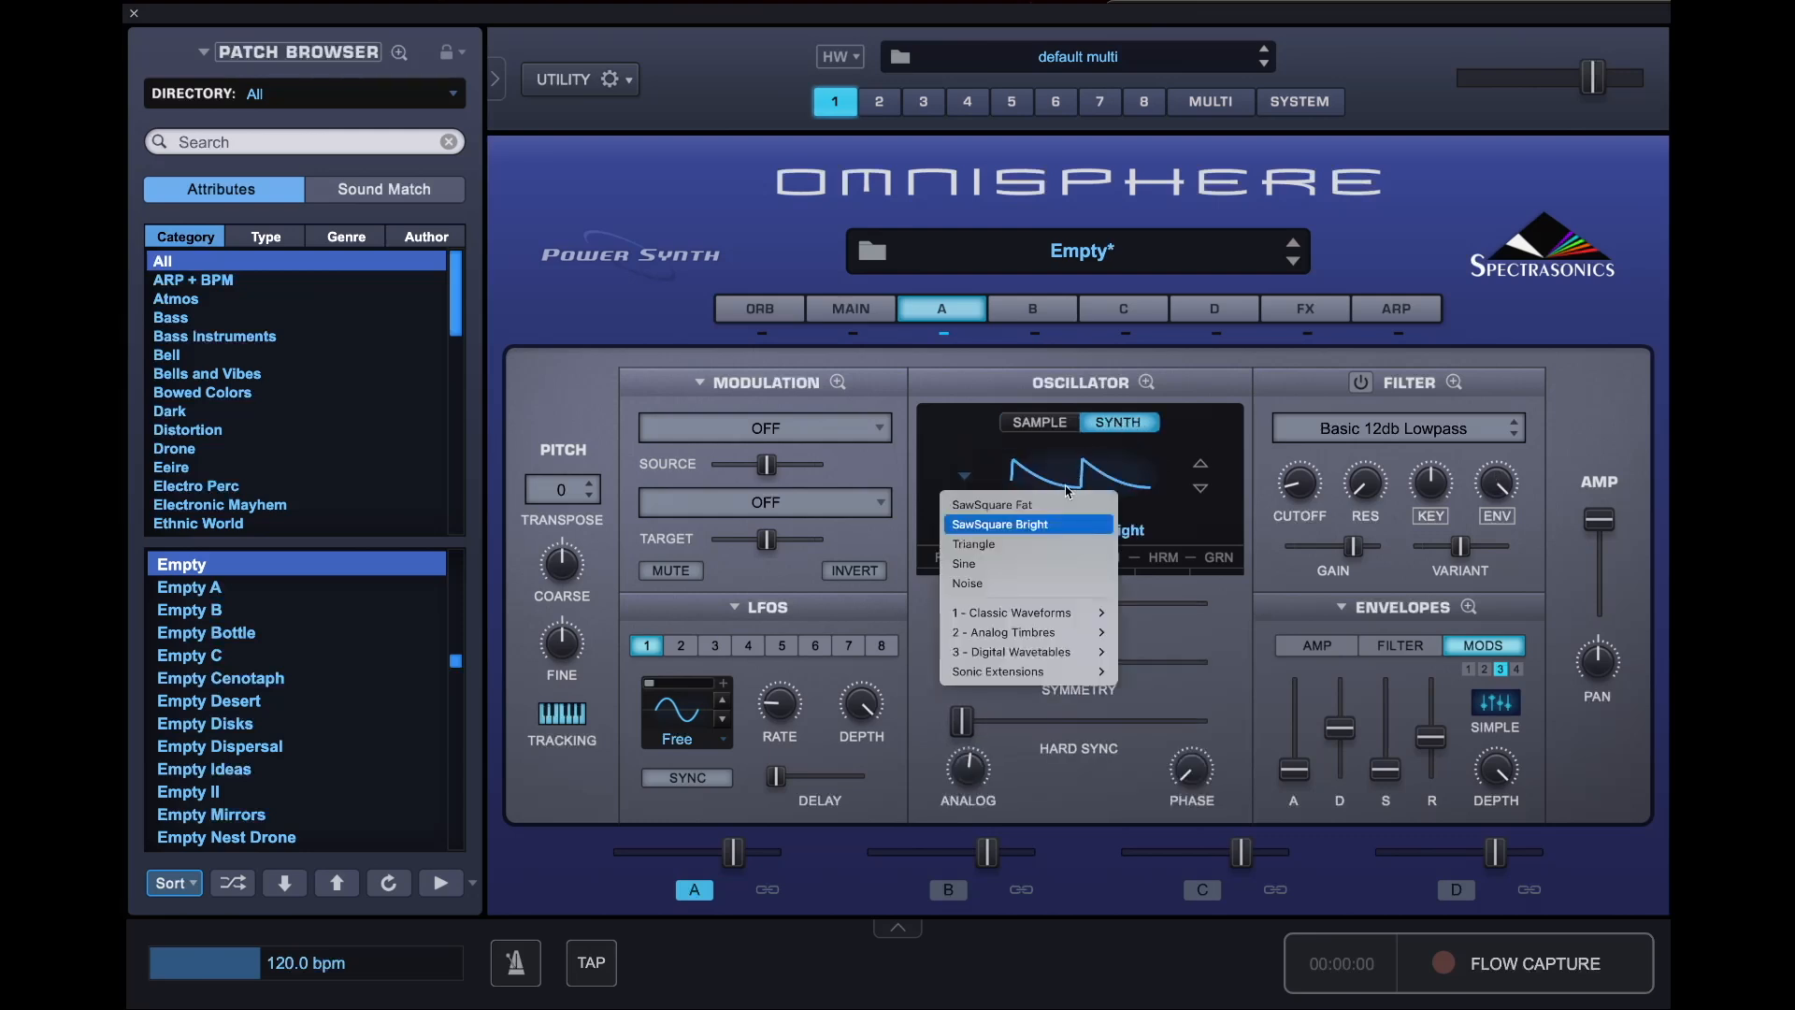
{"action": "left_click", "coordinate": [1060, 566]}
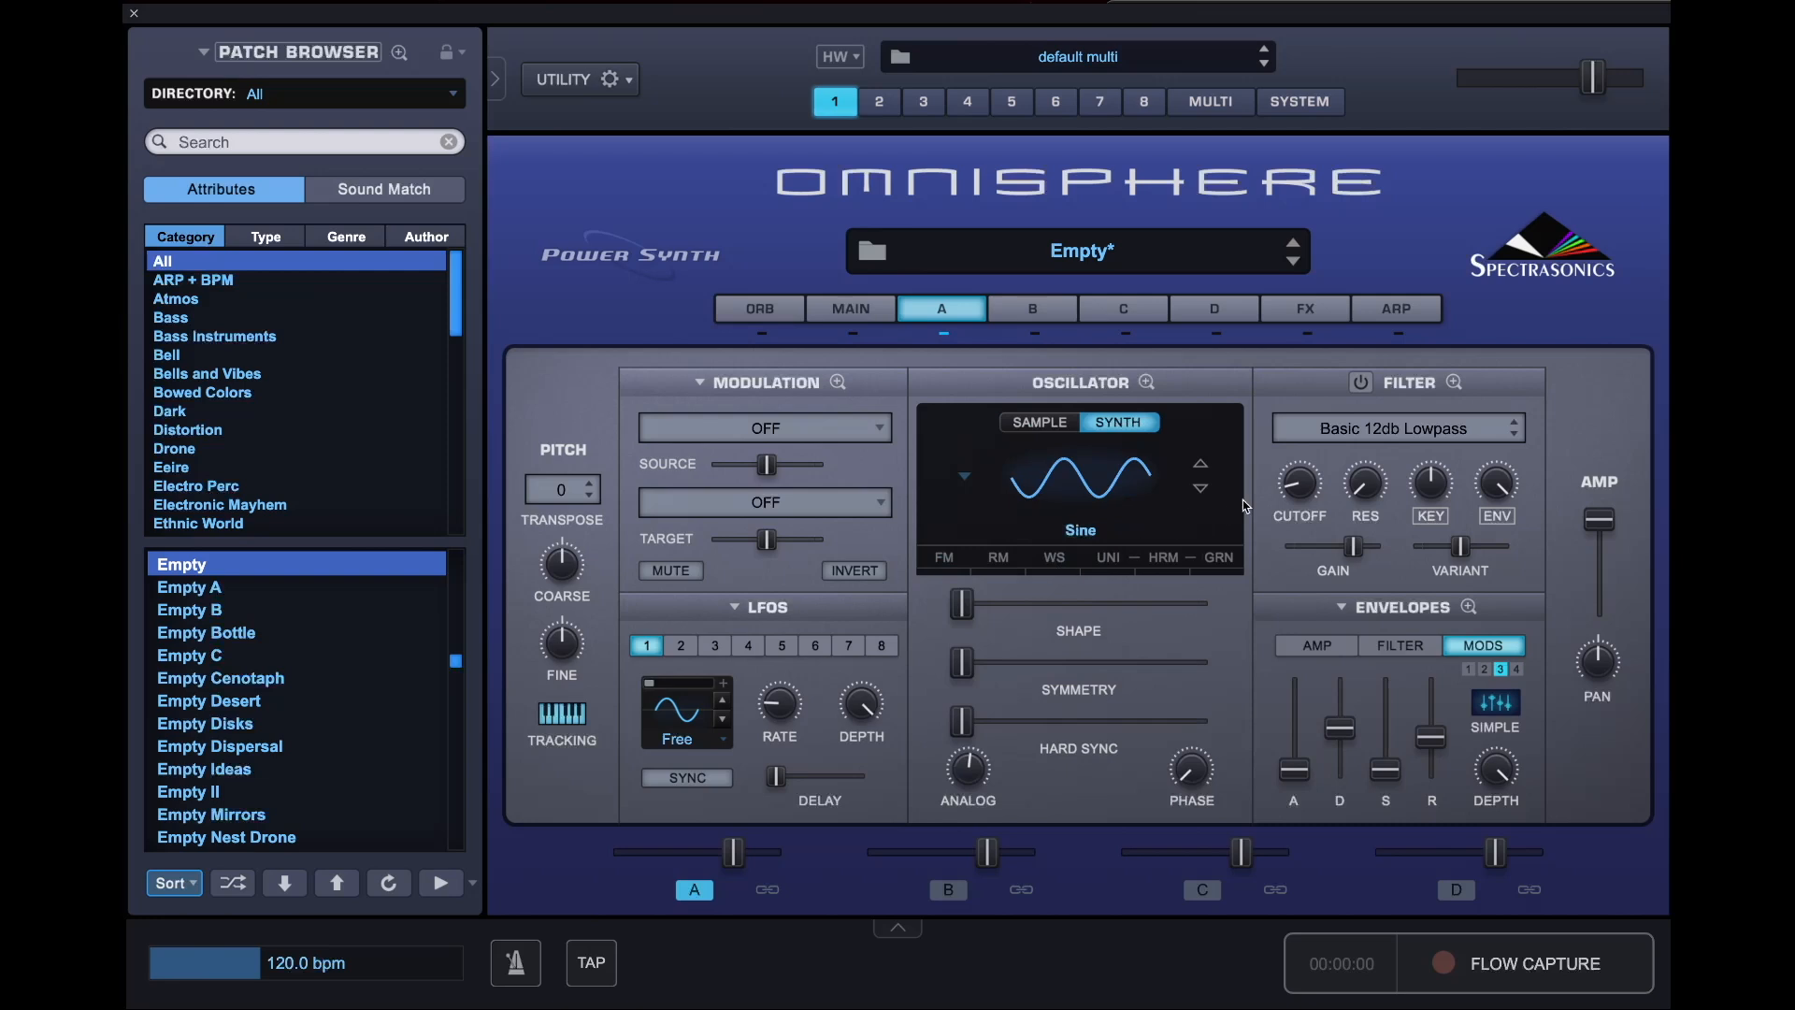
- Turn on layer A's filter, adjust its cutoff and lower the filter envelope amount
{"action": "left_click", "coordinate": [1363, 385]}
{"action": "left_click_drag", "start_coordinate": [1301, 484], "coordinate": [1306, 483]}
{"action": "left_click_drag", "start_coordinate": [1496, 482], "coordinate": [1478, 894]}
- Enable ring modulation on layer A's oscillator with maximum frequency, minimum depth and Normal mode
{"action": "left_click", "coordinate": [1012, 557]}
{"action": "left_click", "coordinate": [932, 471]}
{"action": "left_click_drag", "start_coordinate": [1089, 652], "coordinate": [1318, 657]}
{"action": "left_click", "coordinate": [1082, 742]}
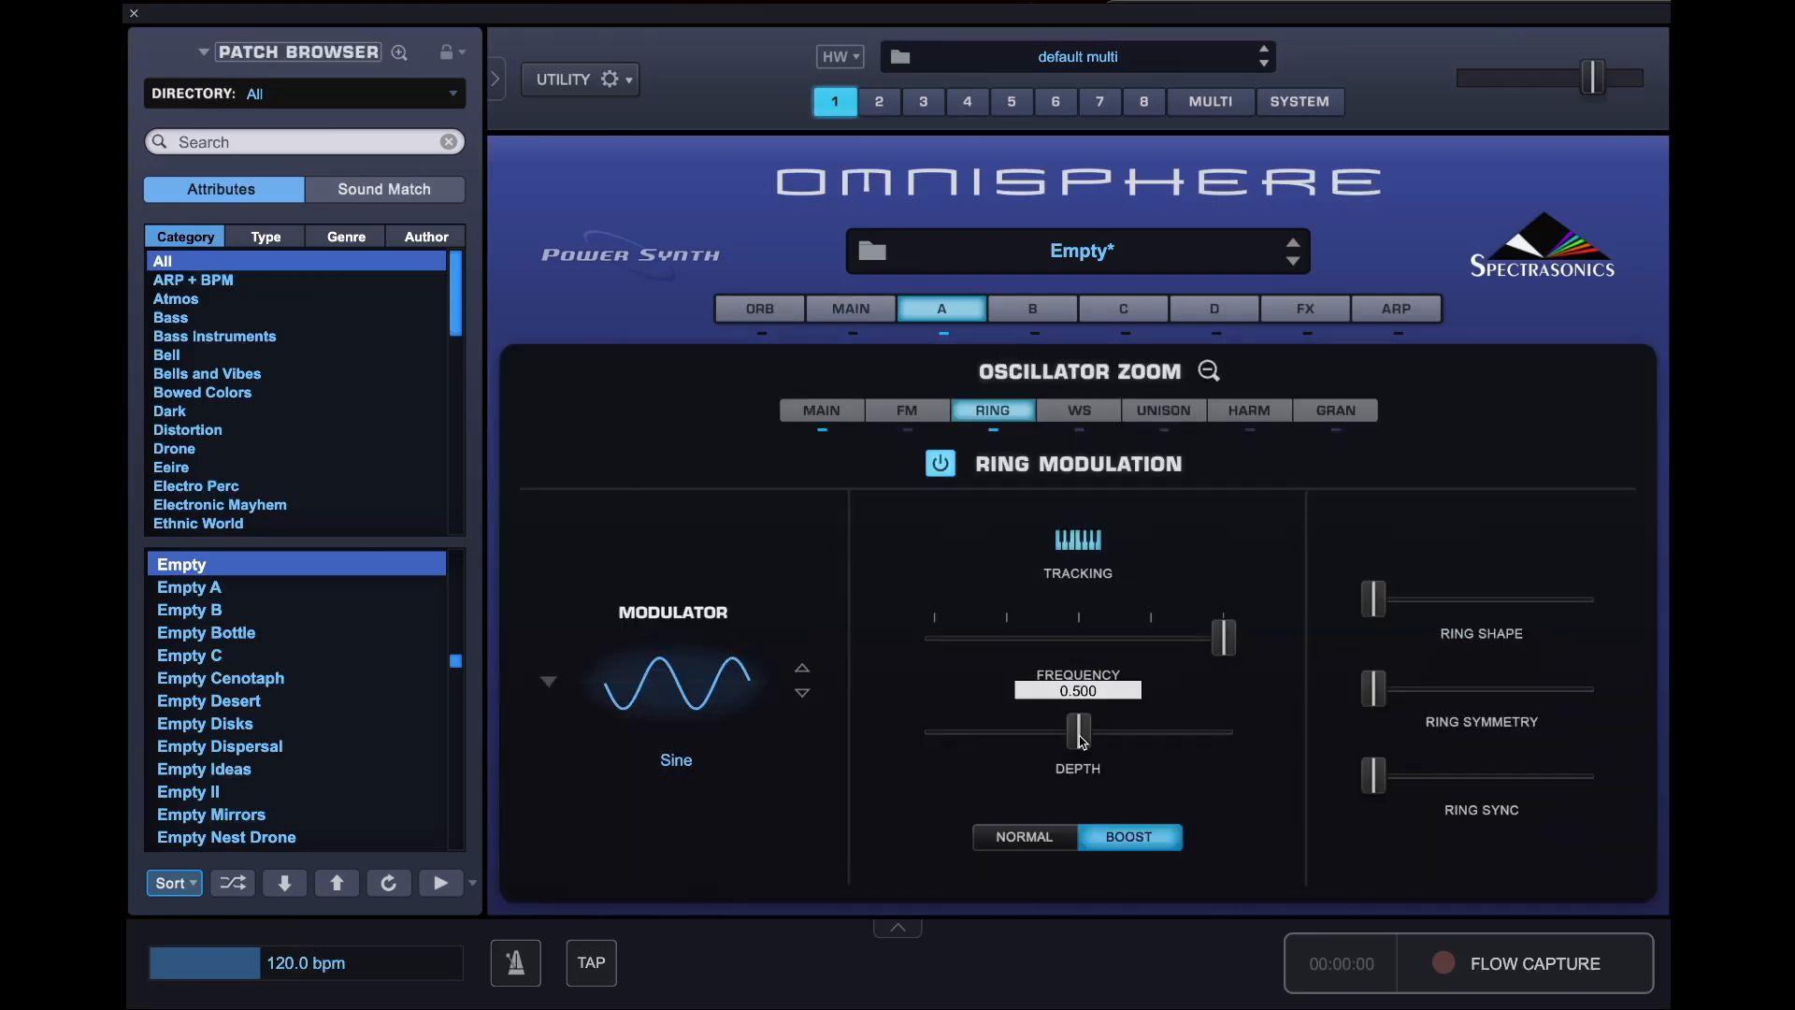
{"action": "left_click_drag", "start_coordinate": [1082, 741], "coordinate": [935, 737]}
{"action": "left_click", "coordinate": [1026, 840]}
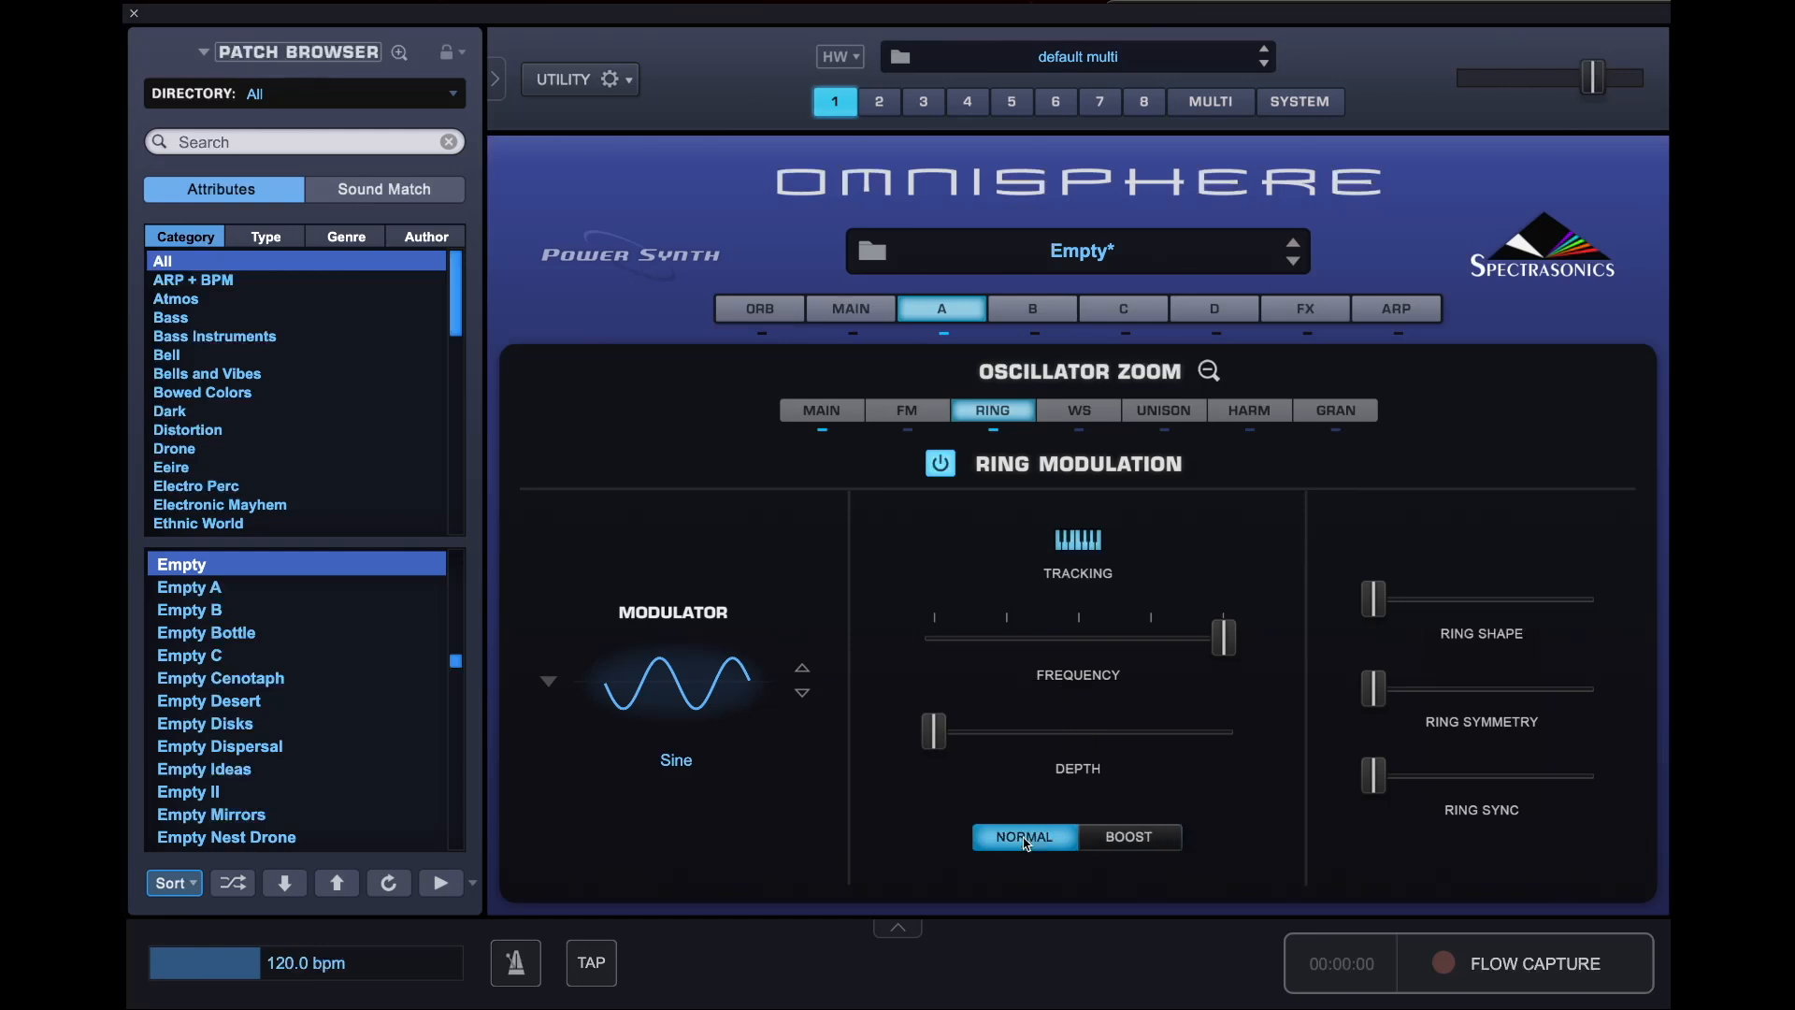
- Keep the ring modulation depth at minimum and modulate it with Mod Envelope3
{"action": "left_click_drag", "start_coordinate": [938, 736], "coordinate": [887, 748]}
{"action": "right_click", "coordinate": [937, 736]}
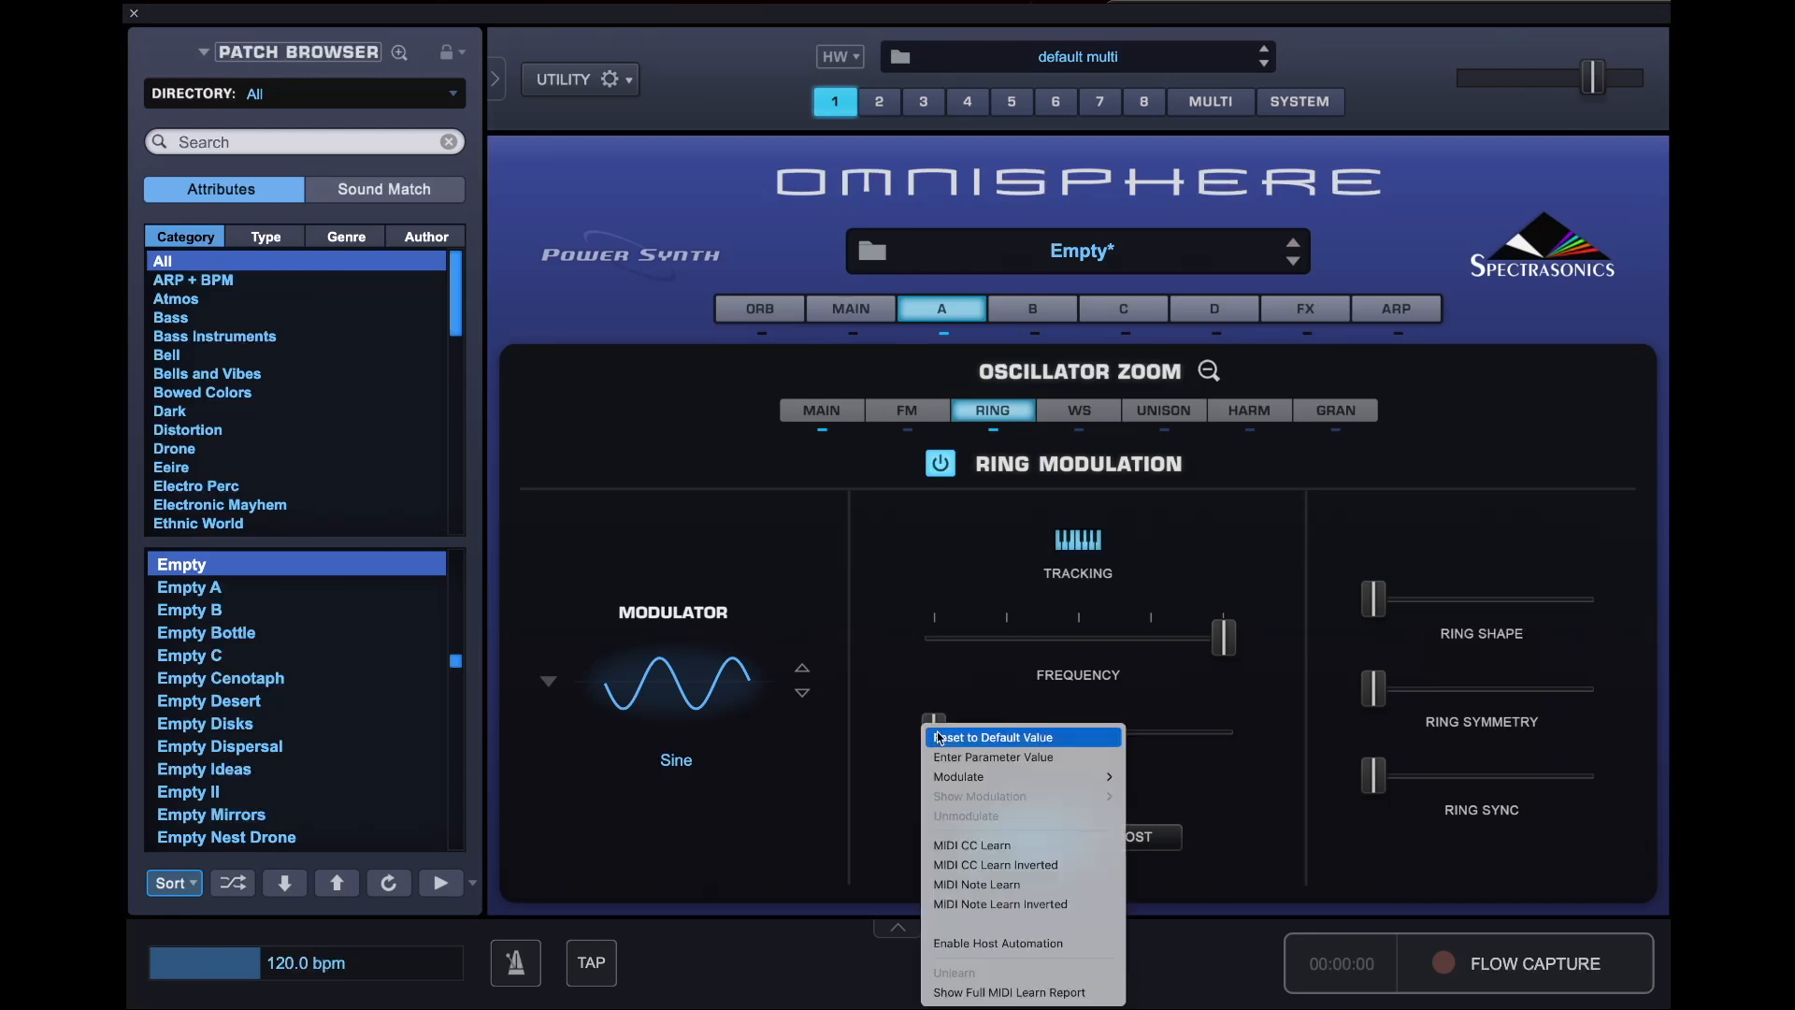
{"action": "mouse_move", "coordinate": [1076, 776]}
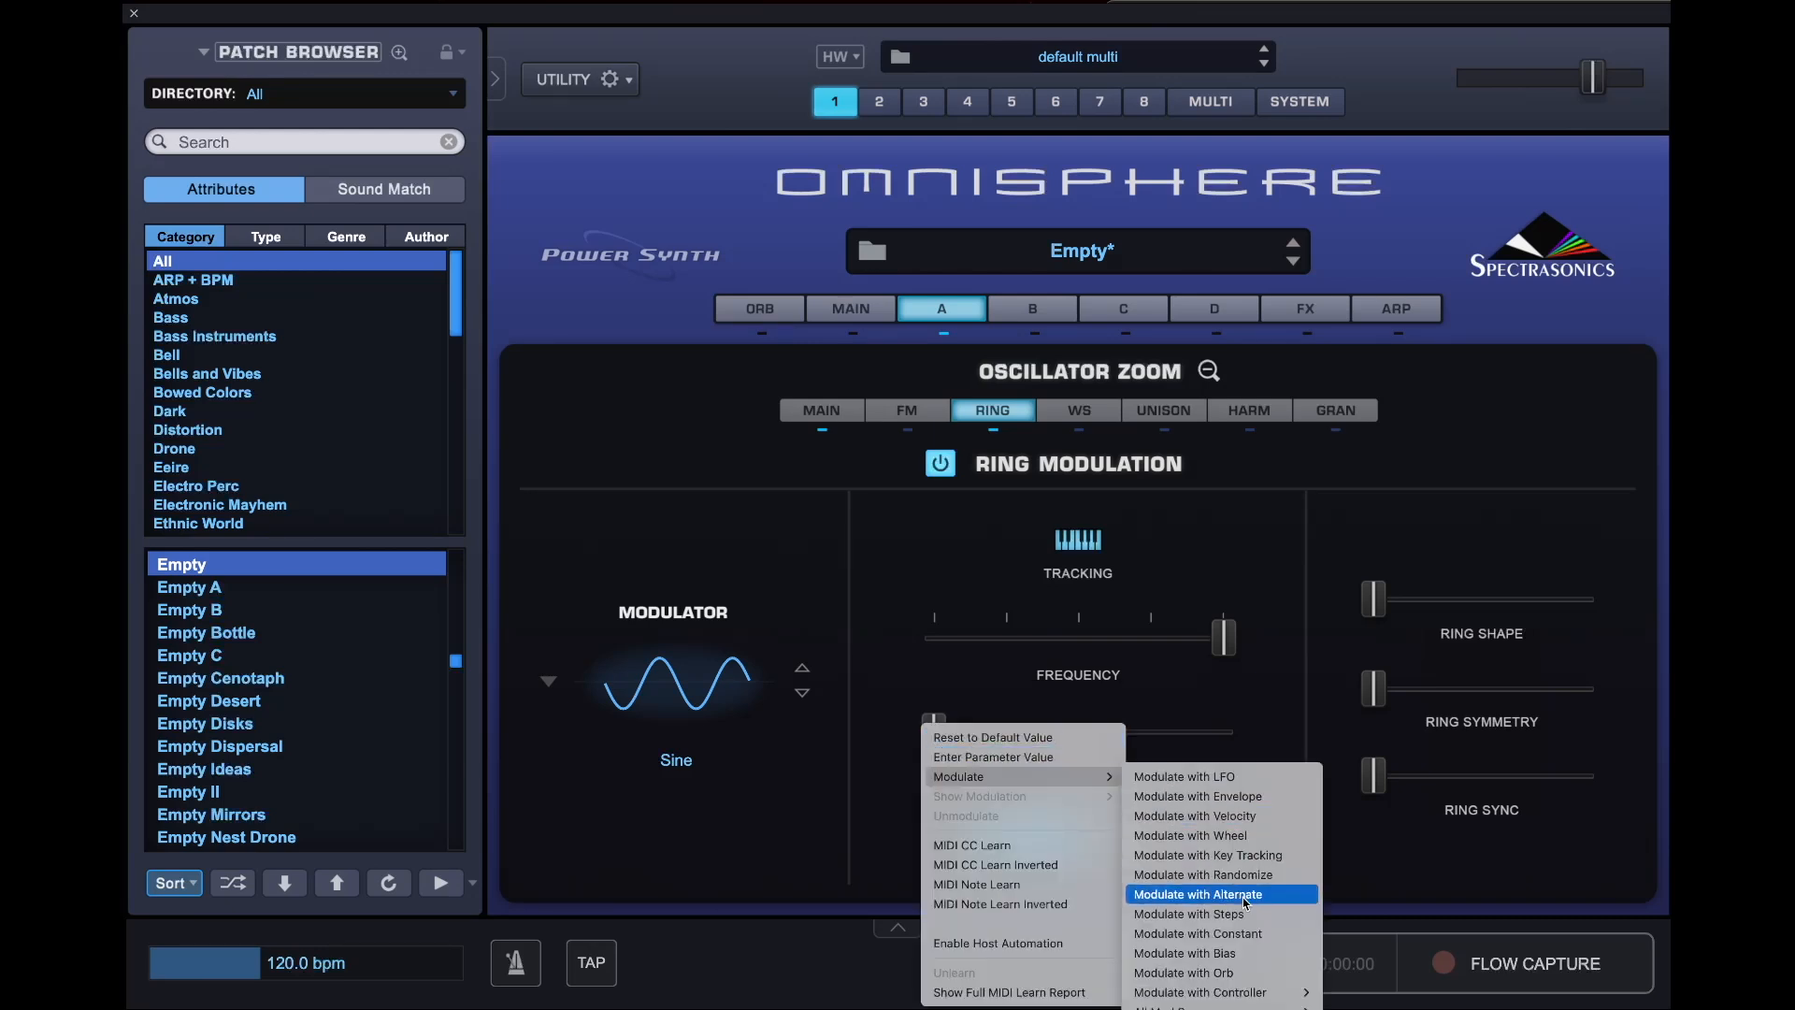
{"action": "mouse_move", "coordinate": [1216, 1006]}
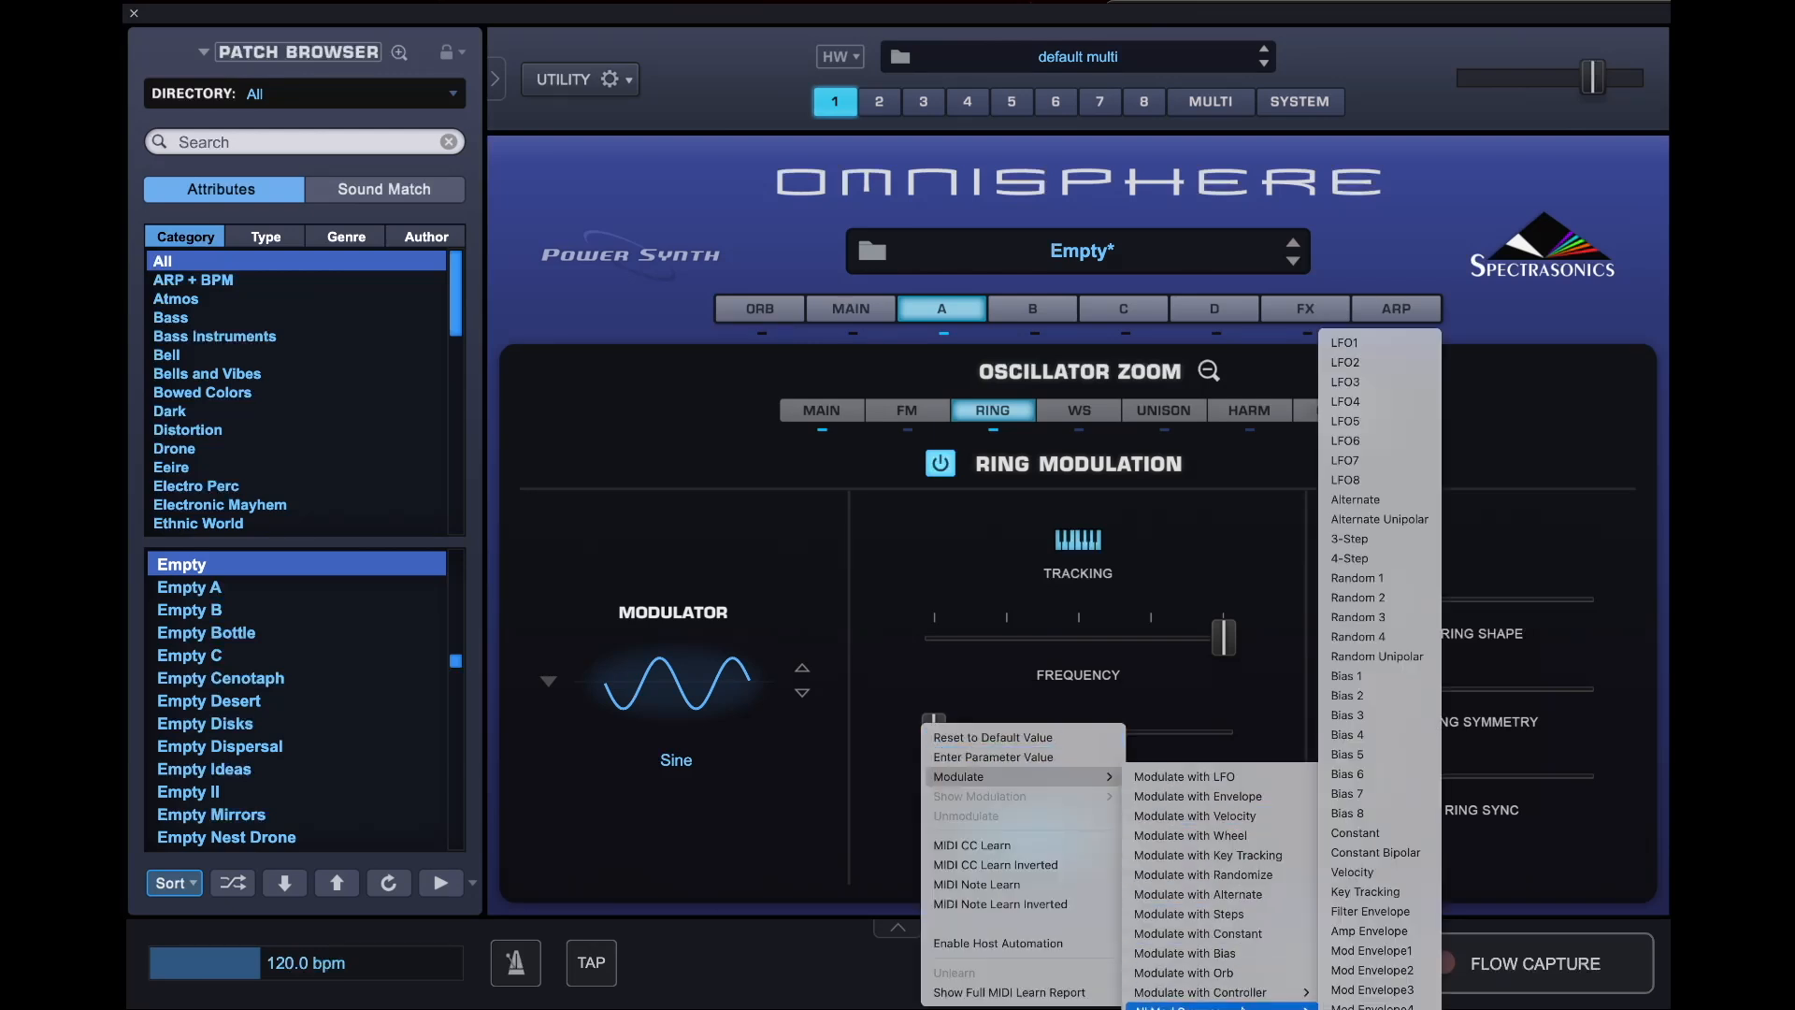
{"action": "left_click", "coordinate": [1359, 995]}
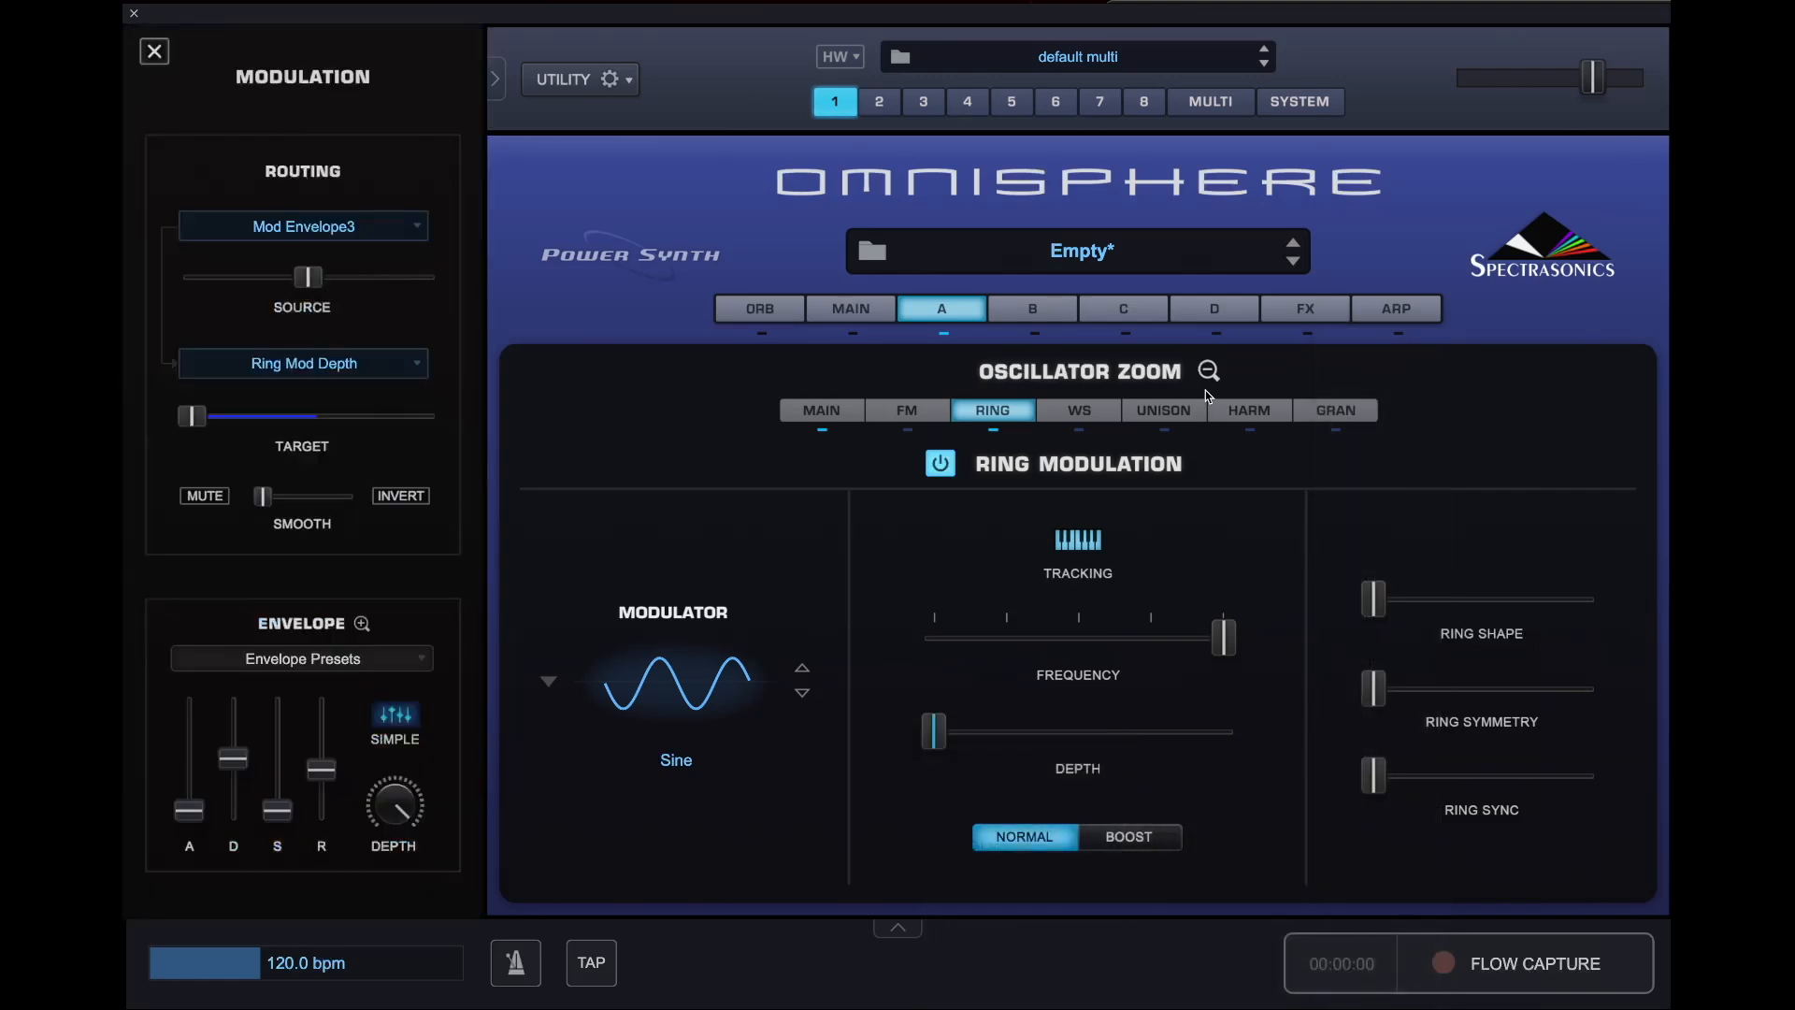
- Set the patch's main gain to 0 db
{"action": "left_click", "coordinate": [1209, 372]}
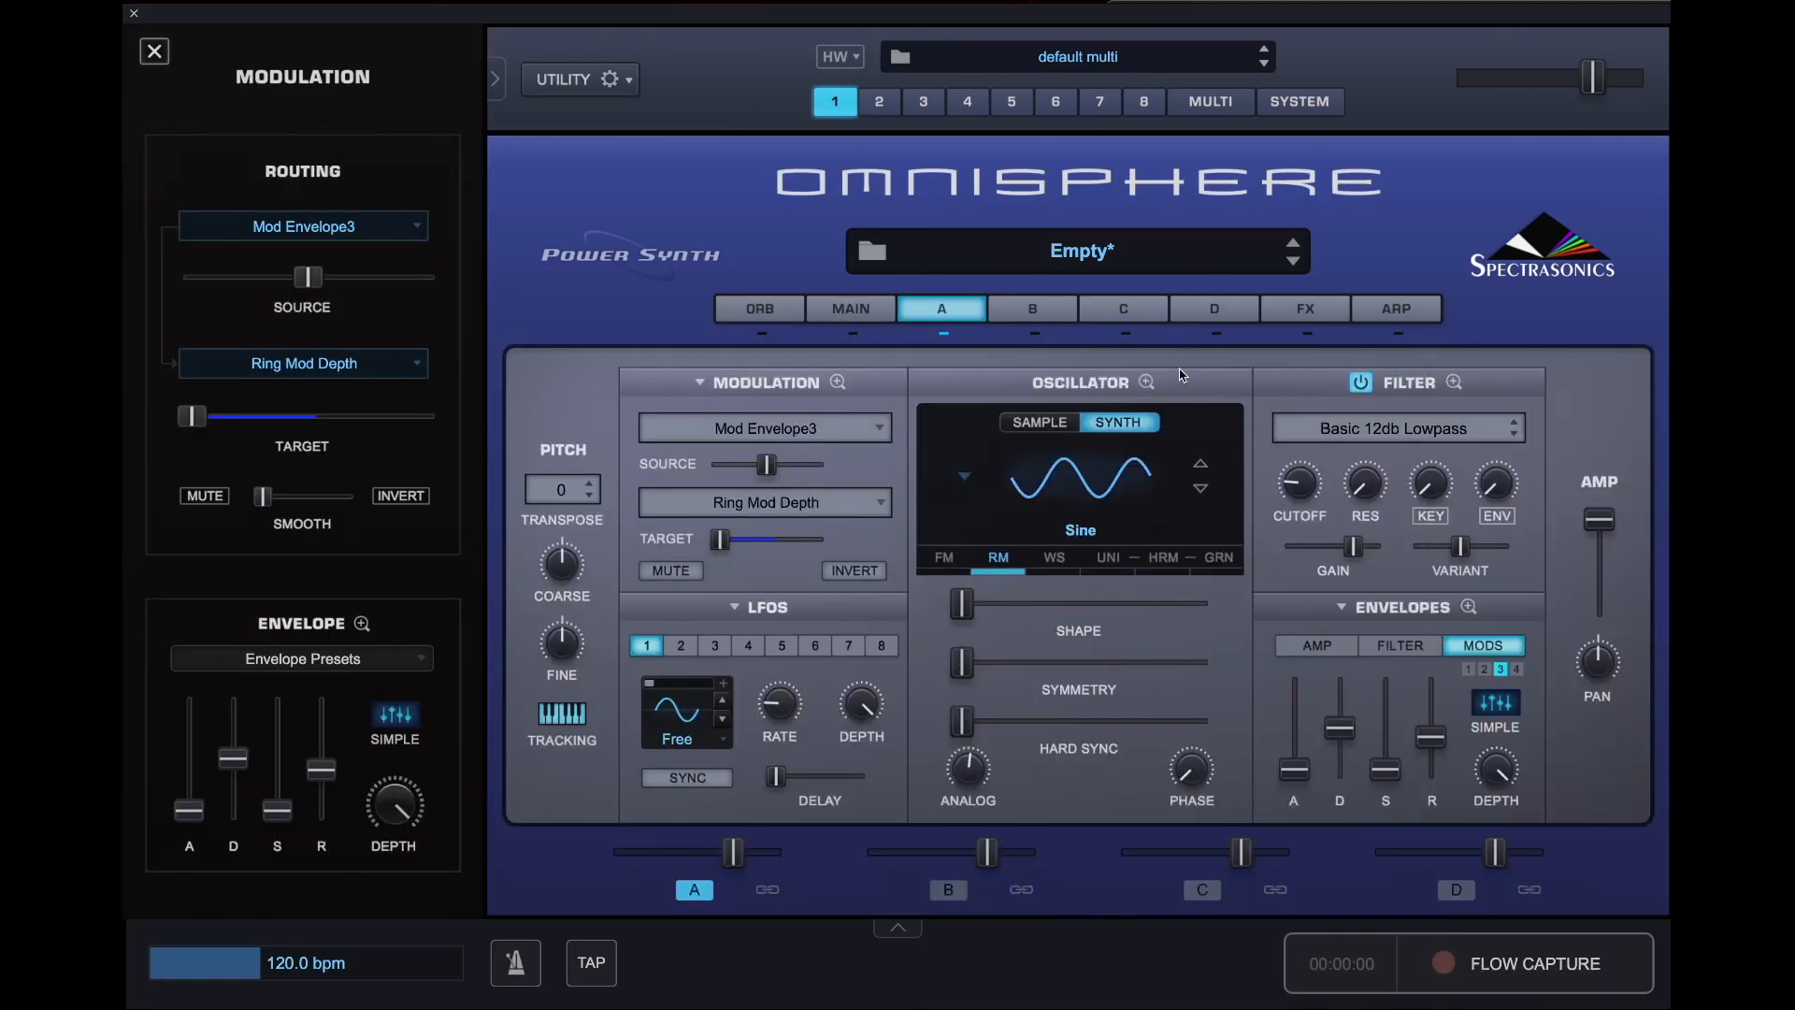
{"action": "left_click", "coordinate": [858, 305]}
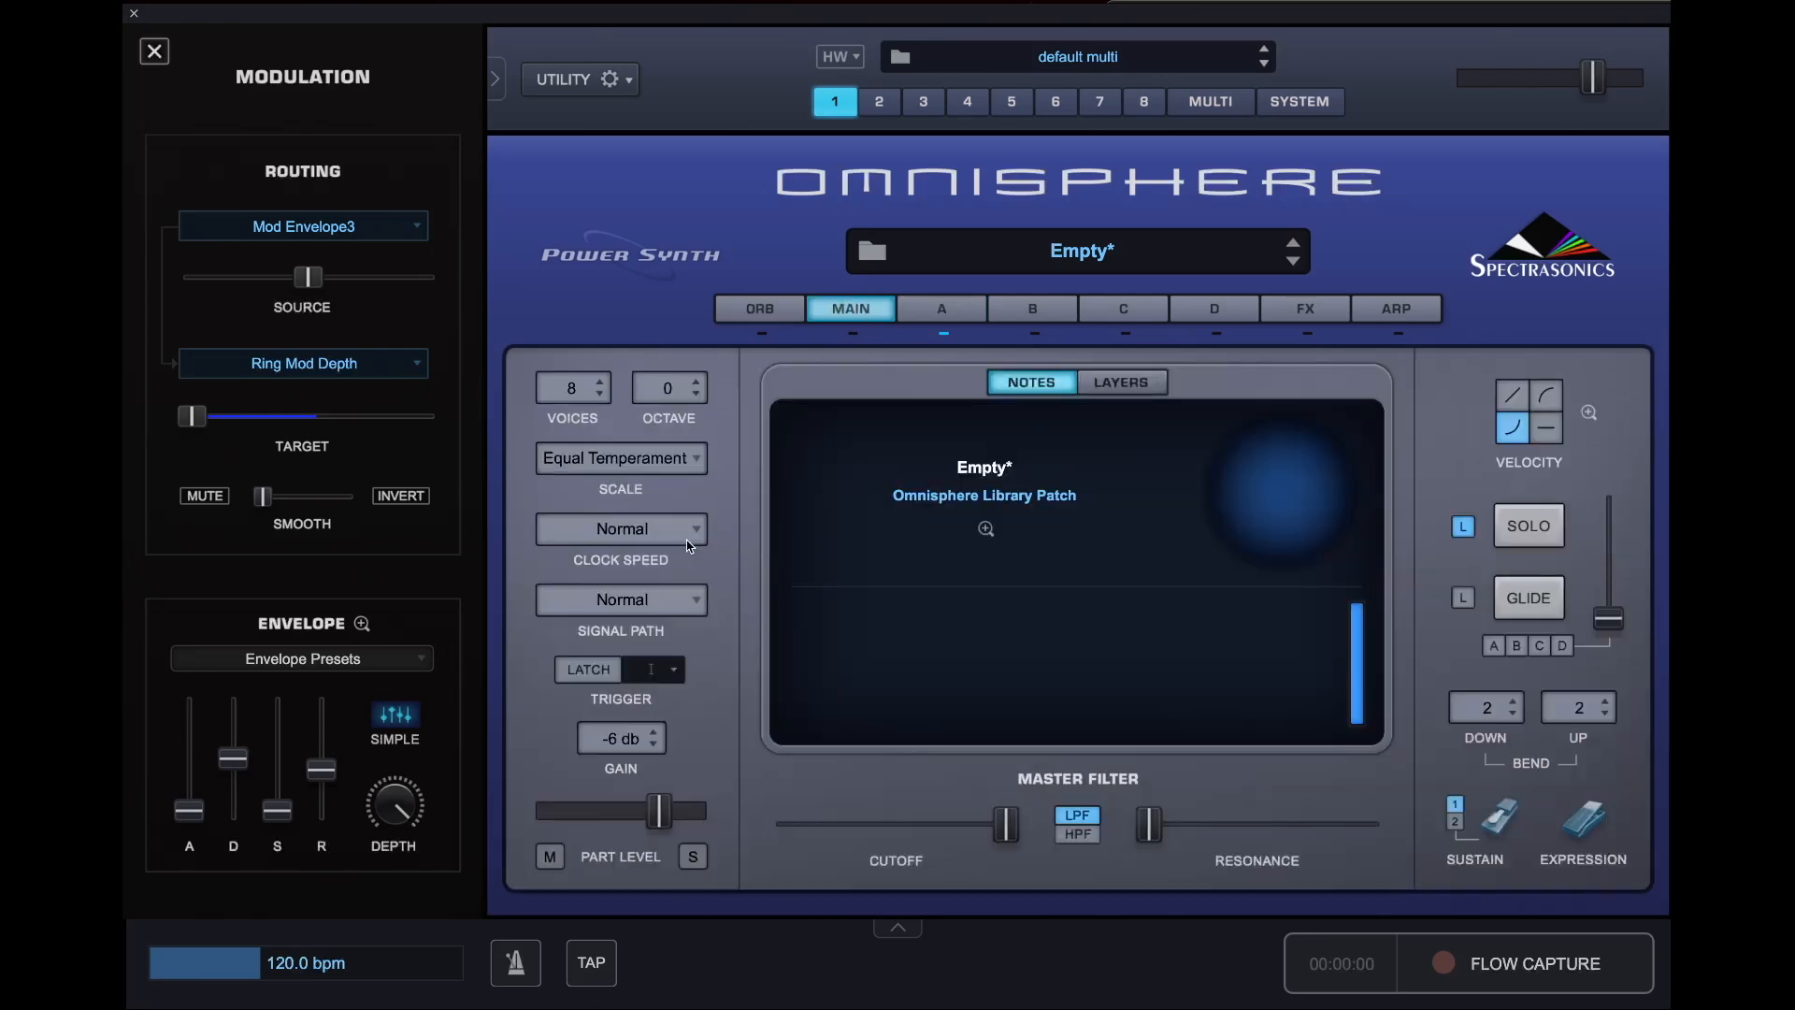
{"action": "left_click", "coordinate": [615, 730]}
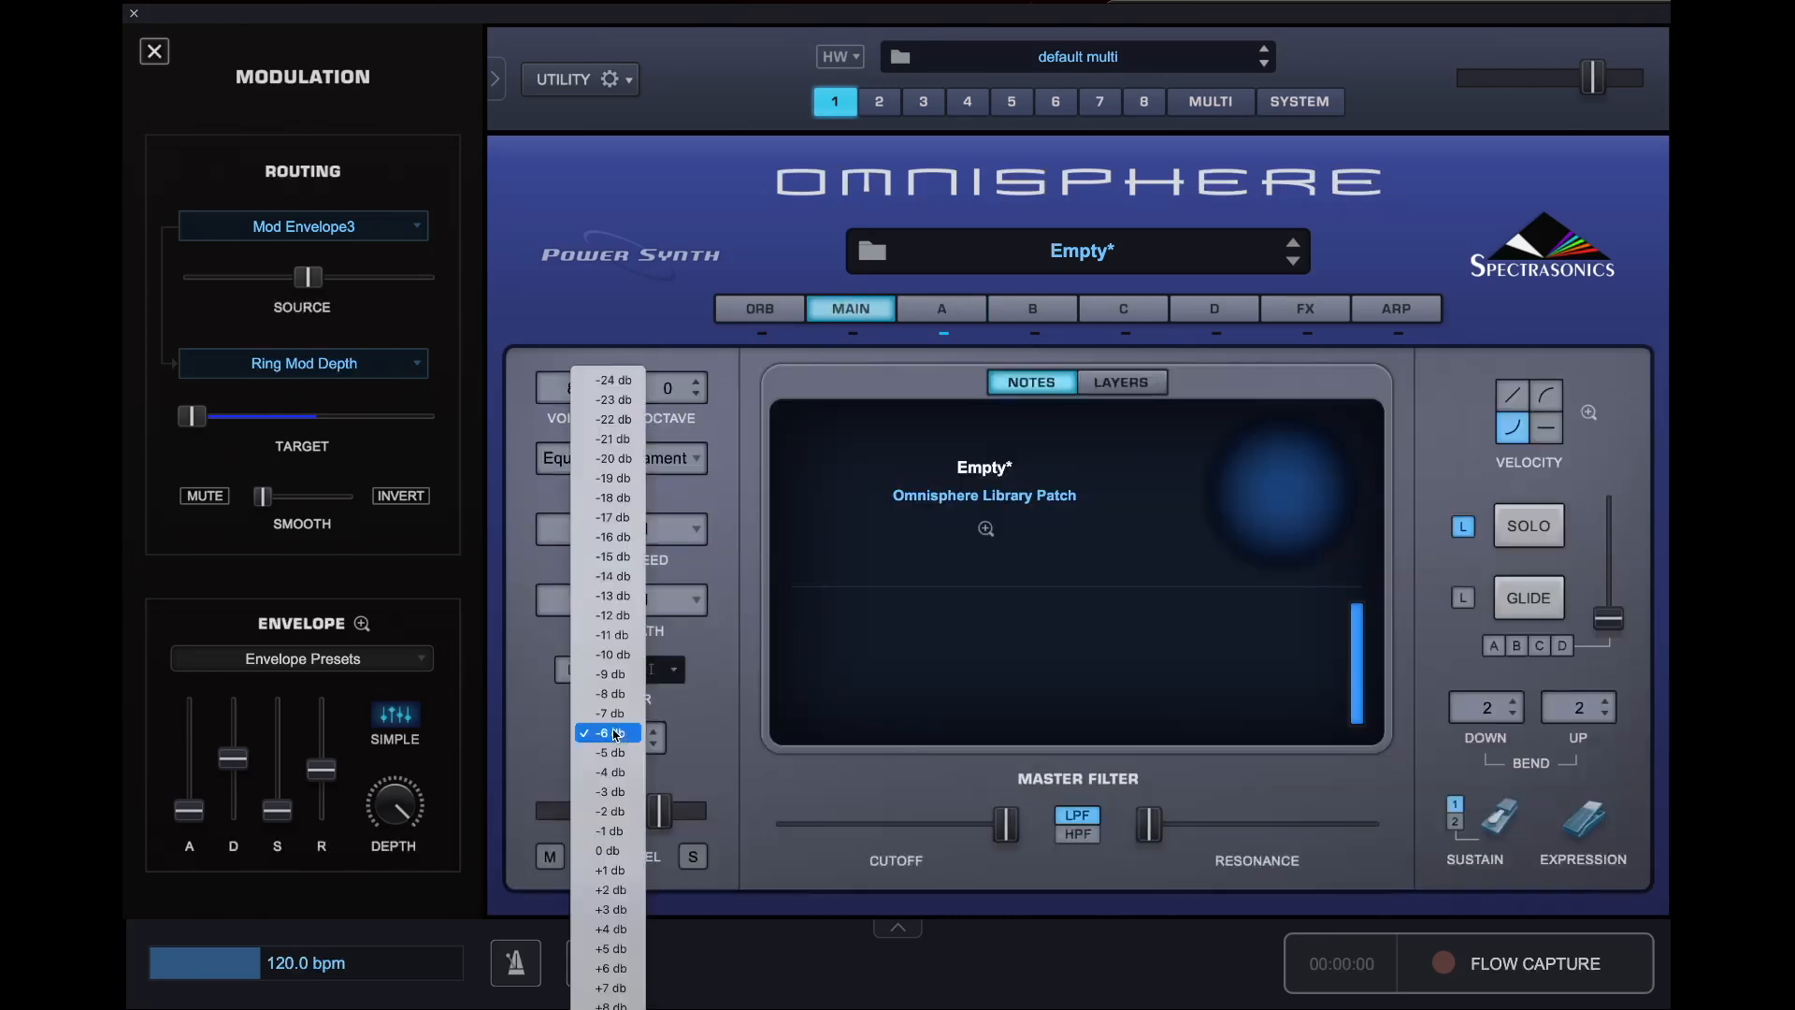
{"action": "left_click", "coordinate": [613, 853]}
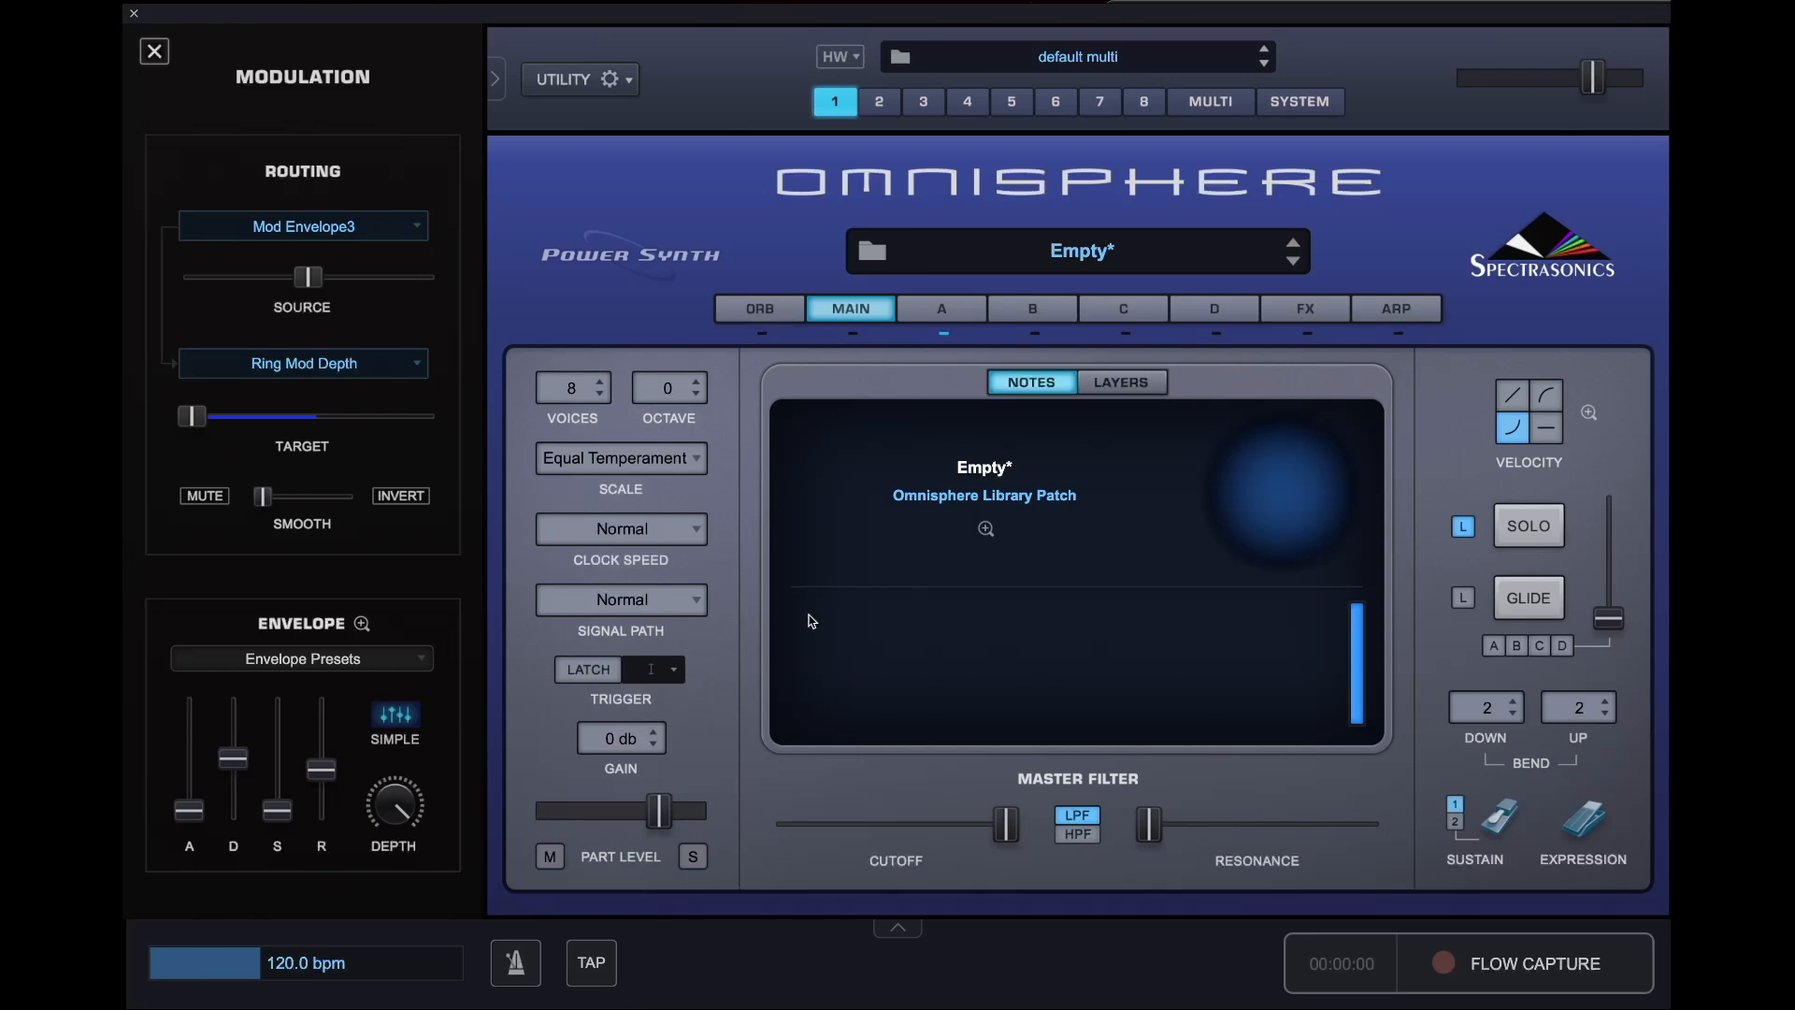
- Load the Kick preset from the AEM envelope presets into layer A's Mod 3 envelope
{"action": "left_click", "coordinate": [946, 309]}
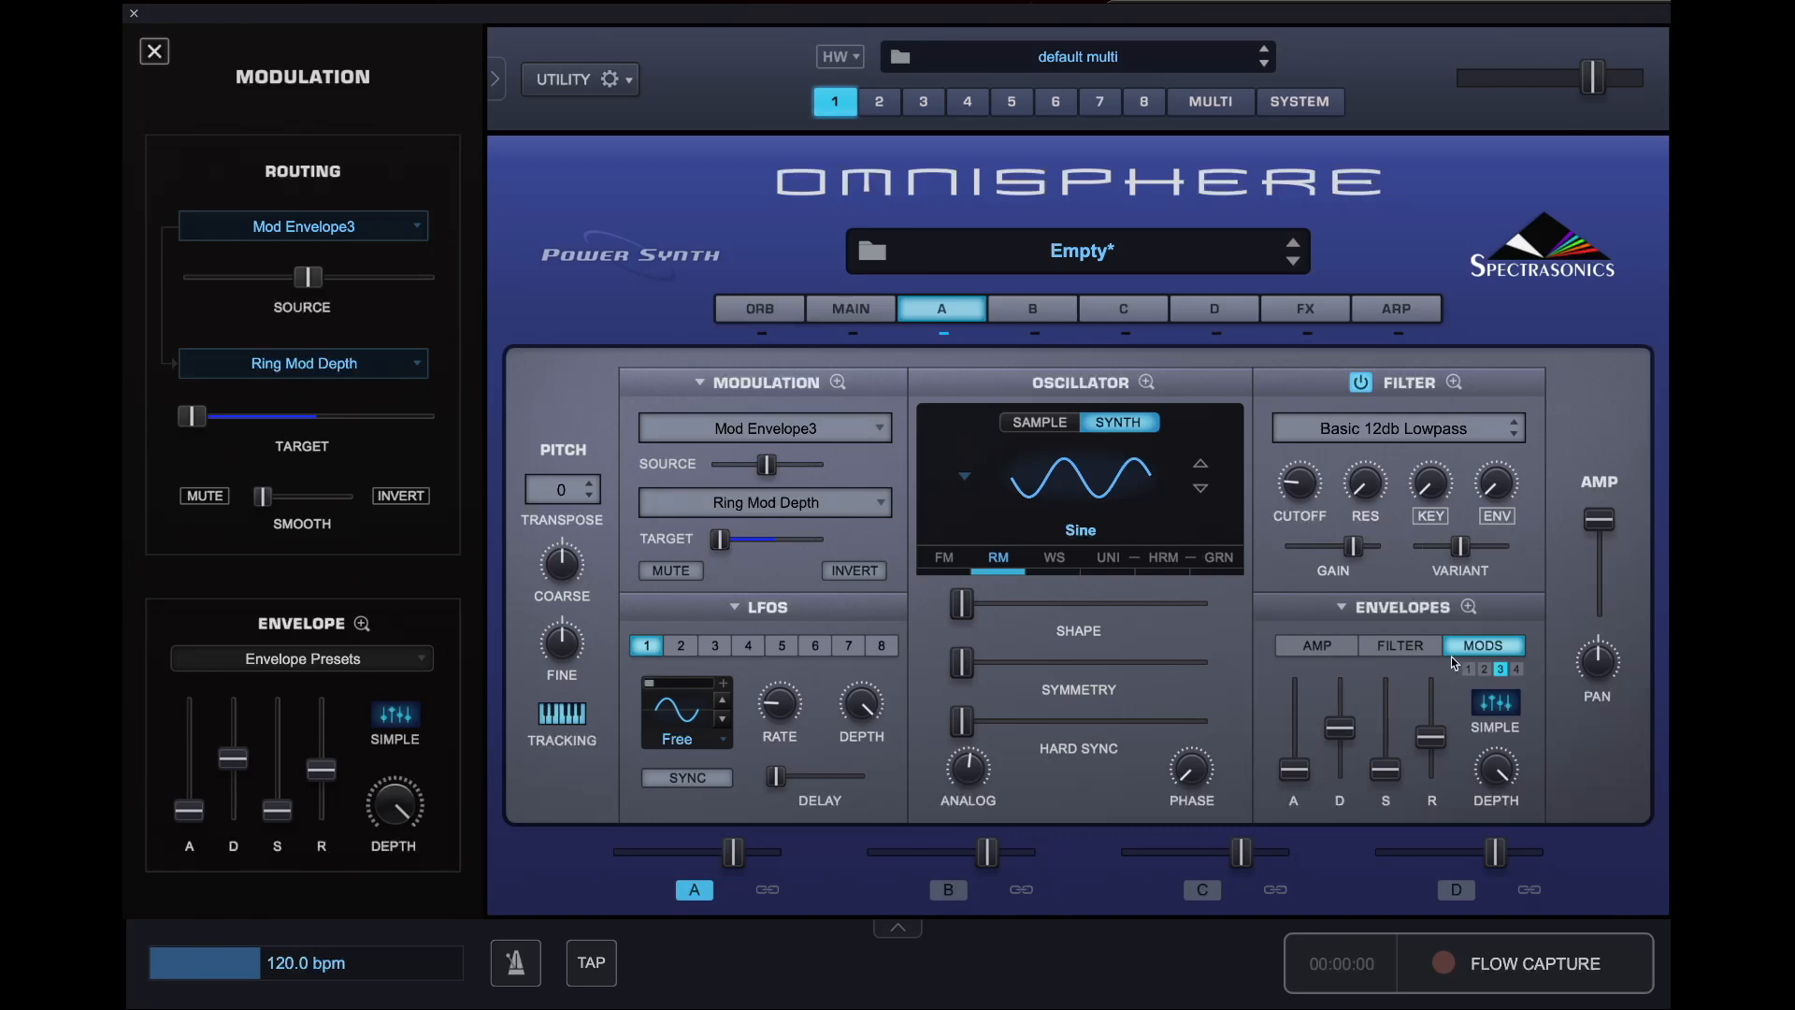
{"action": "left_click", "coordinate": [1469, 607]}
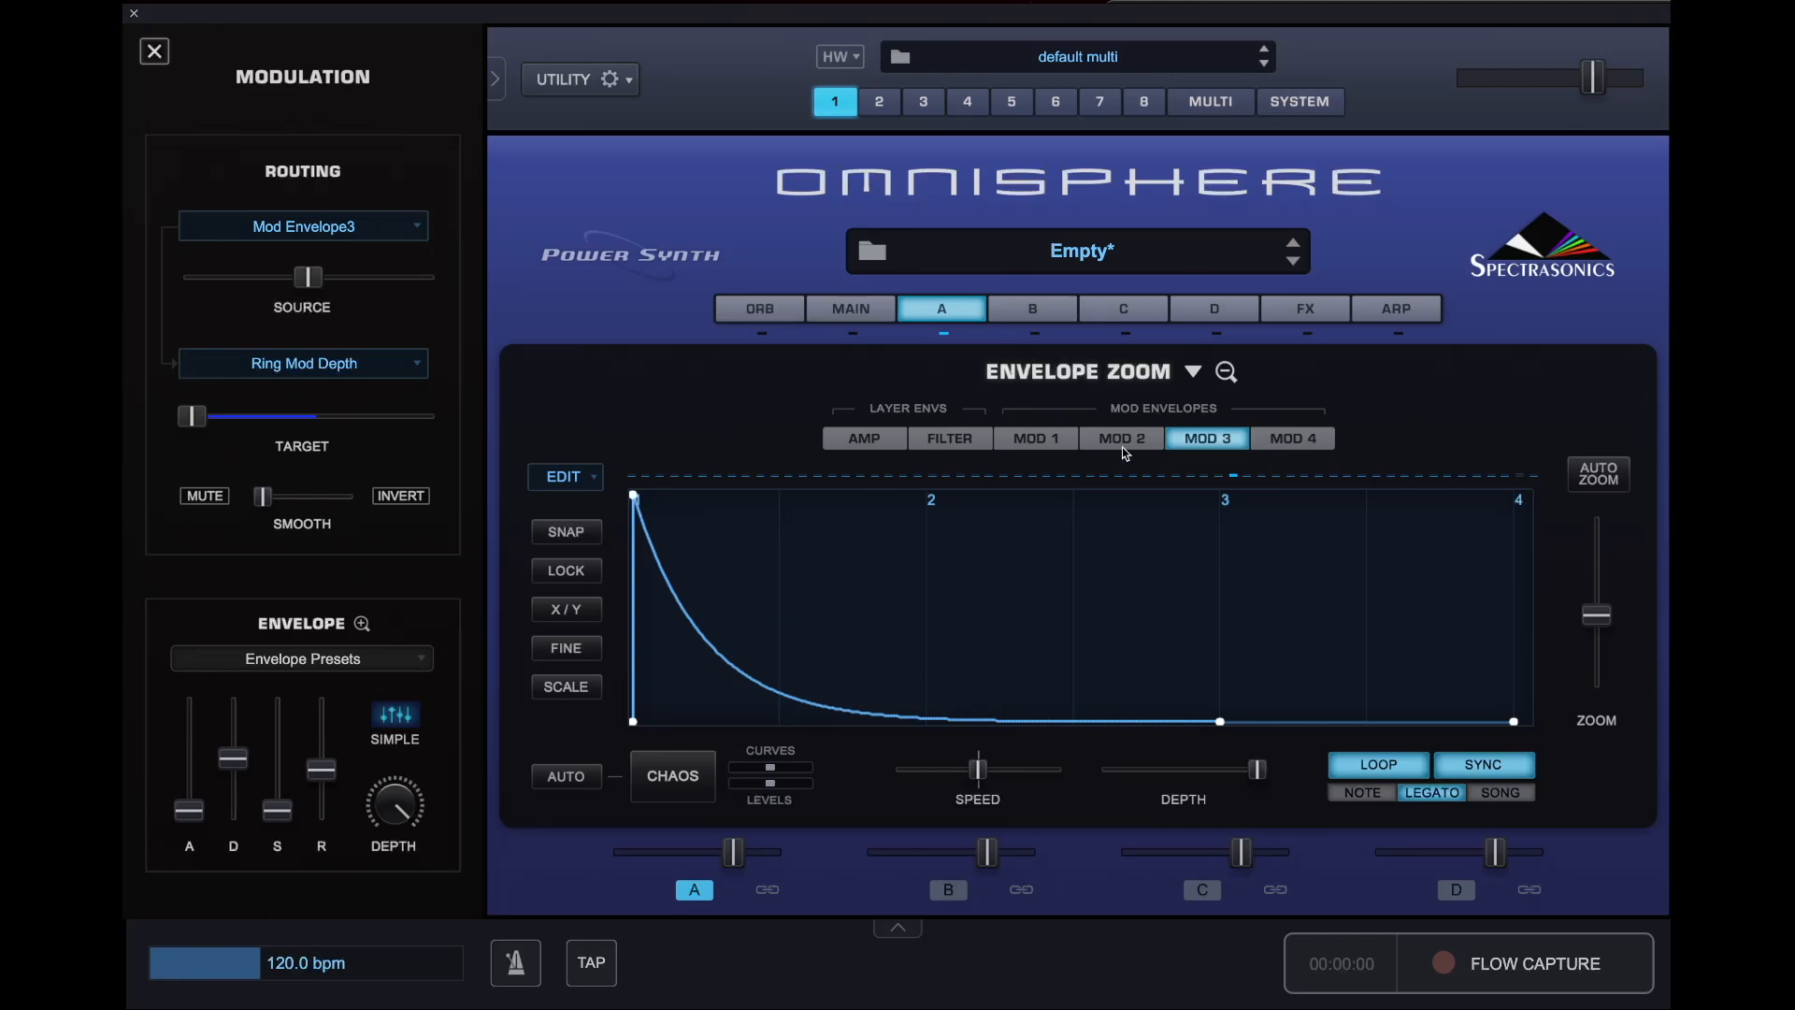
{"action": "left_click", "coordinate": [1193, 376]}
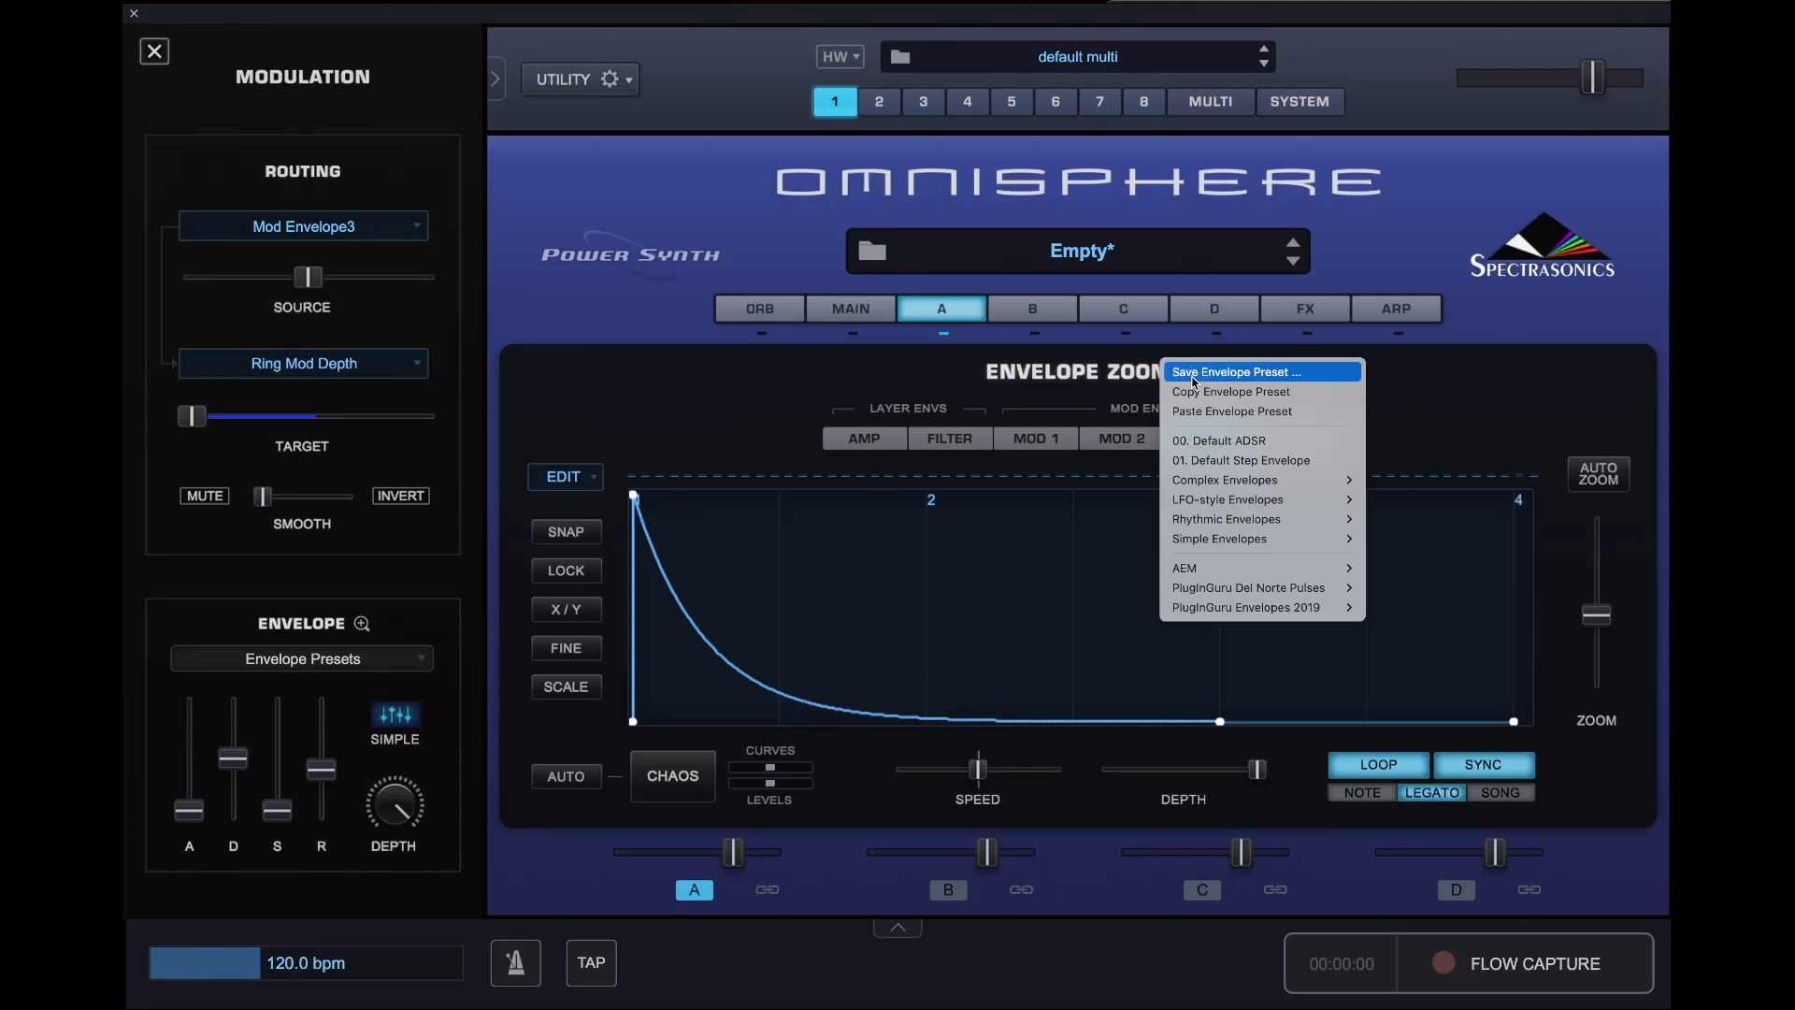
{"action": "mouse_move", "coordinate": [1228, 565]}
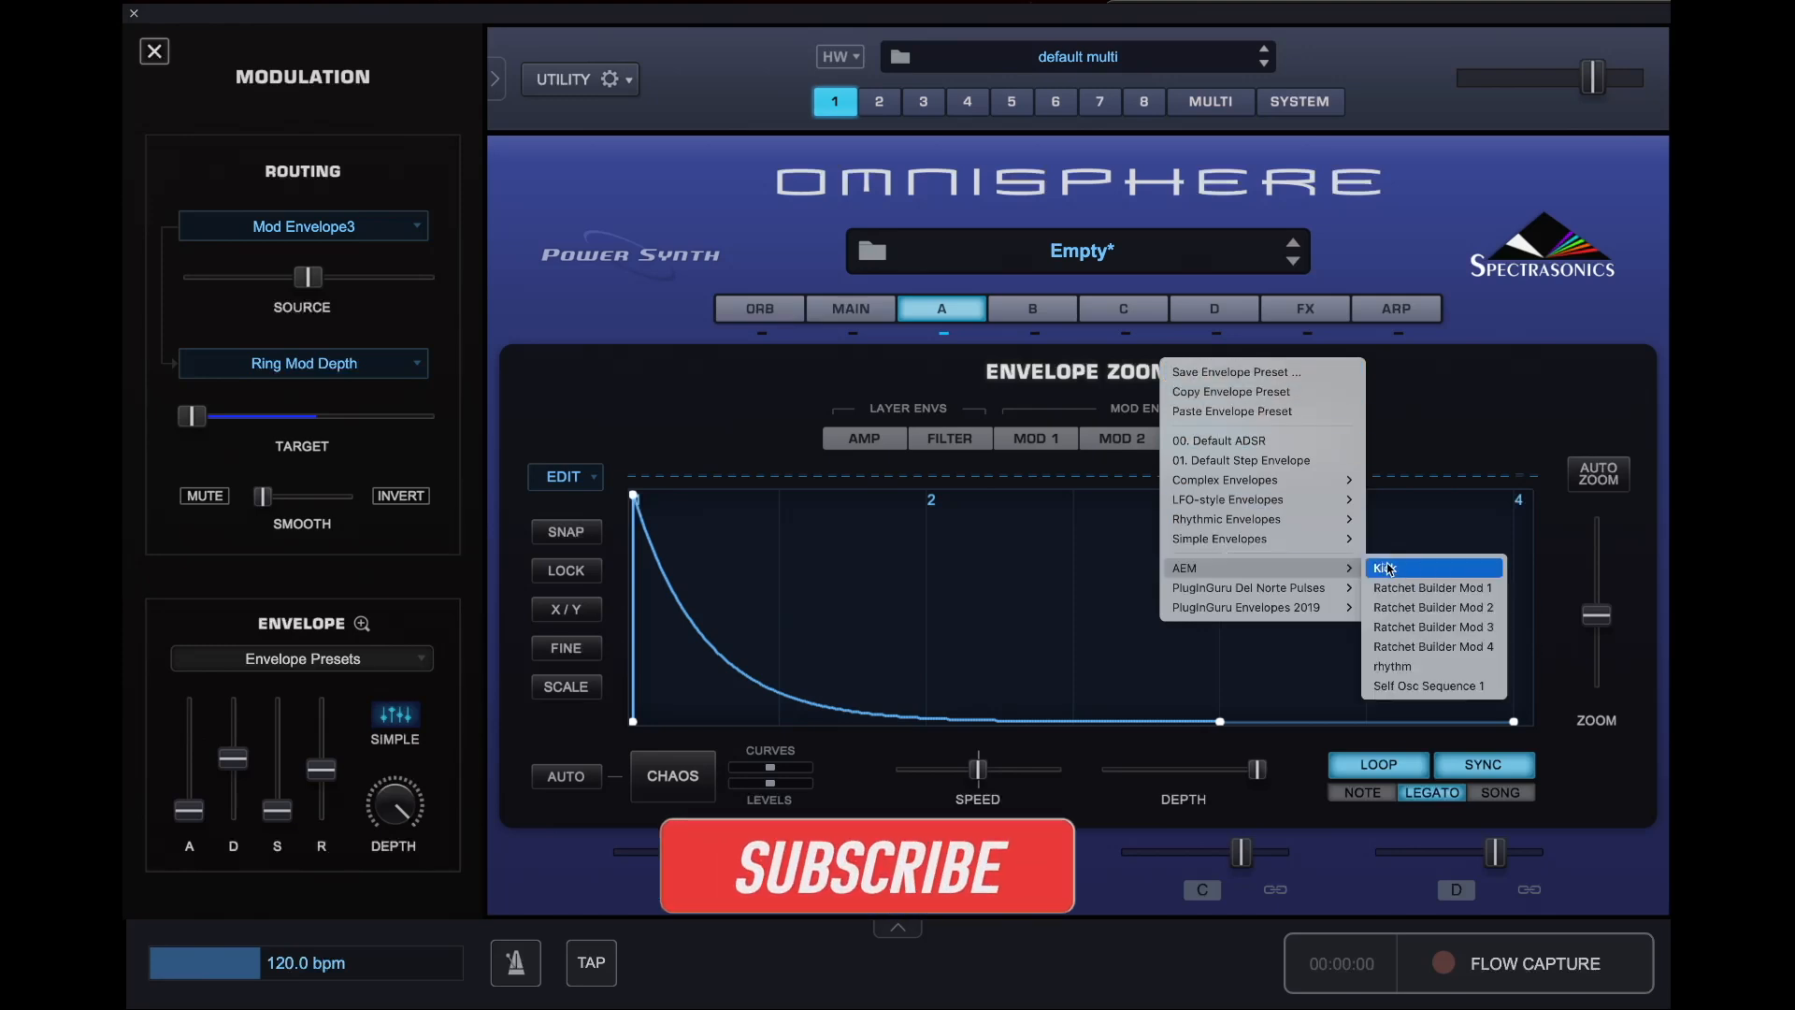
{"action": "left_click", "coordinate": [1390, 570]}
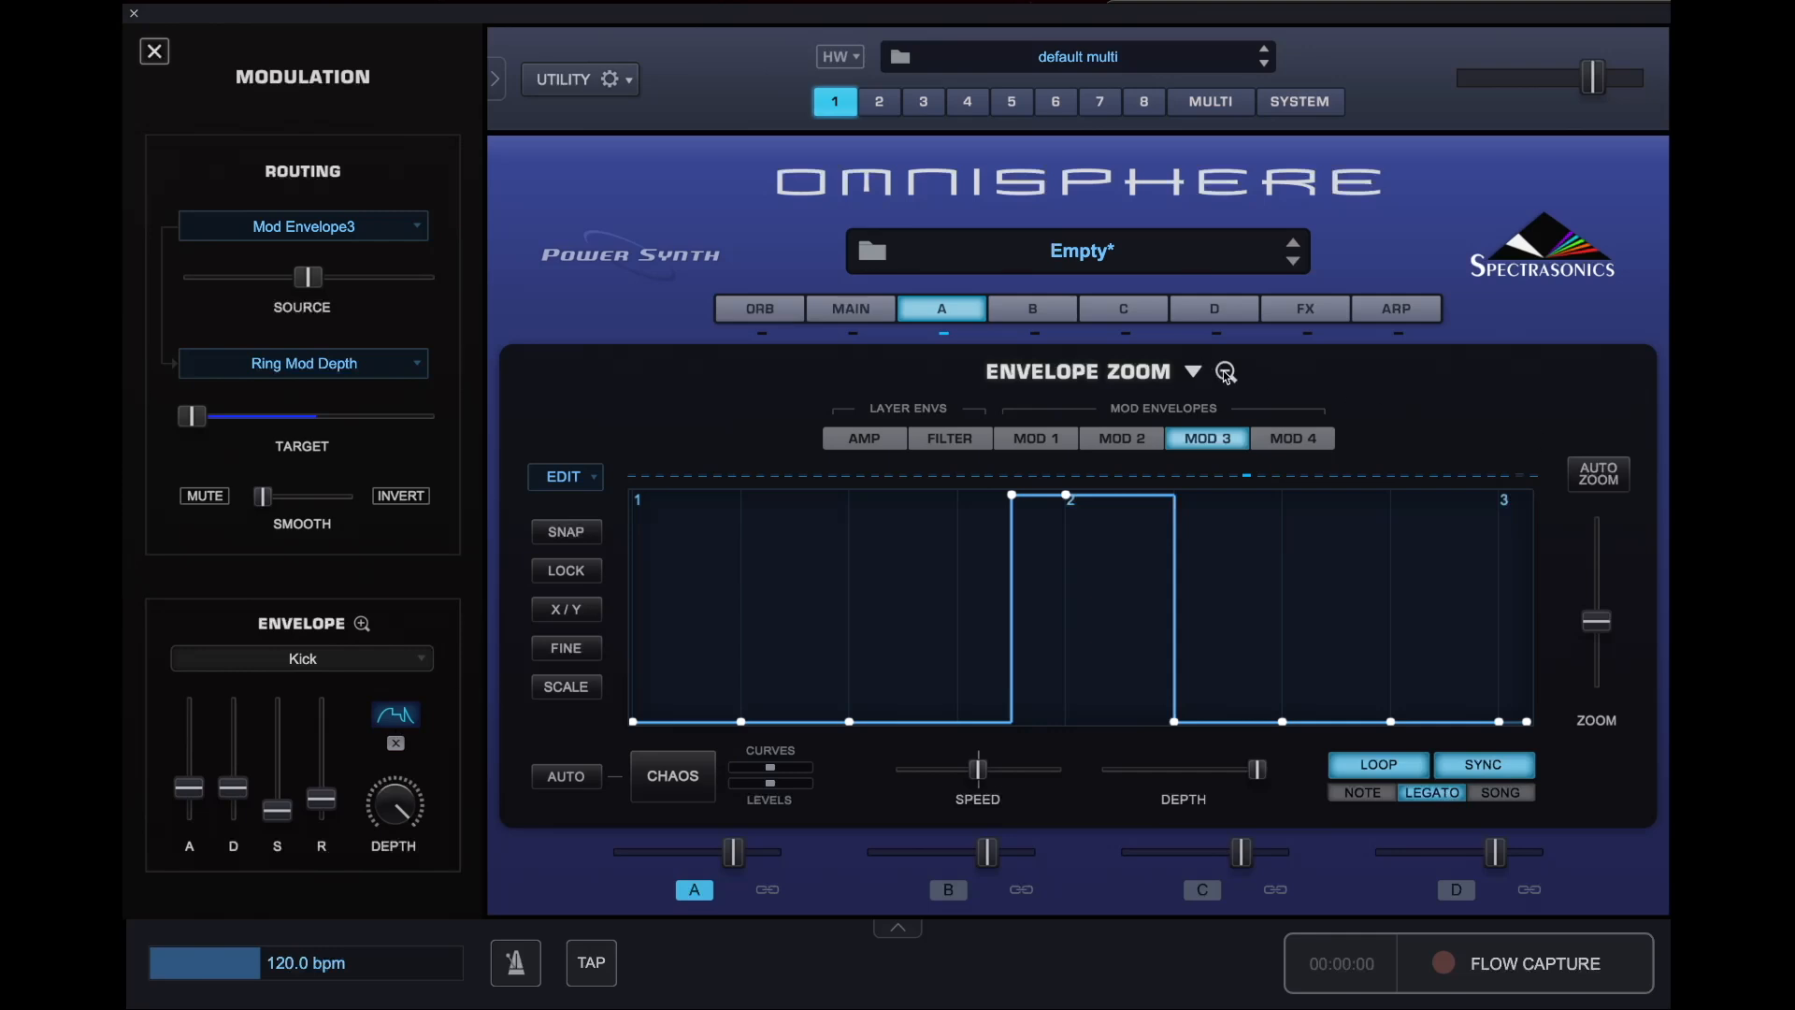
- Load the rhythm preset from the AEM envelope presets into layer A's amp envelope
{"action": "left_click", "coordinate": [846, 443]}
{"action": "left_click", "coordinate": [1242, 372]}
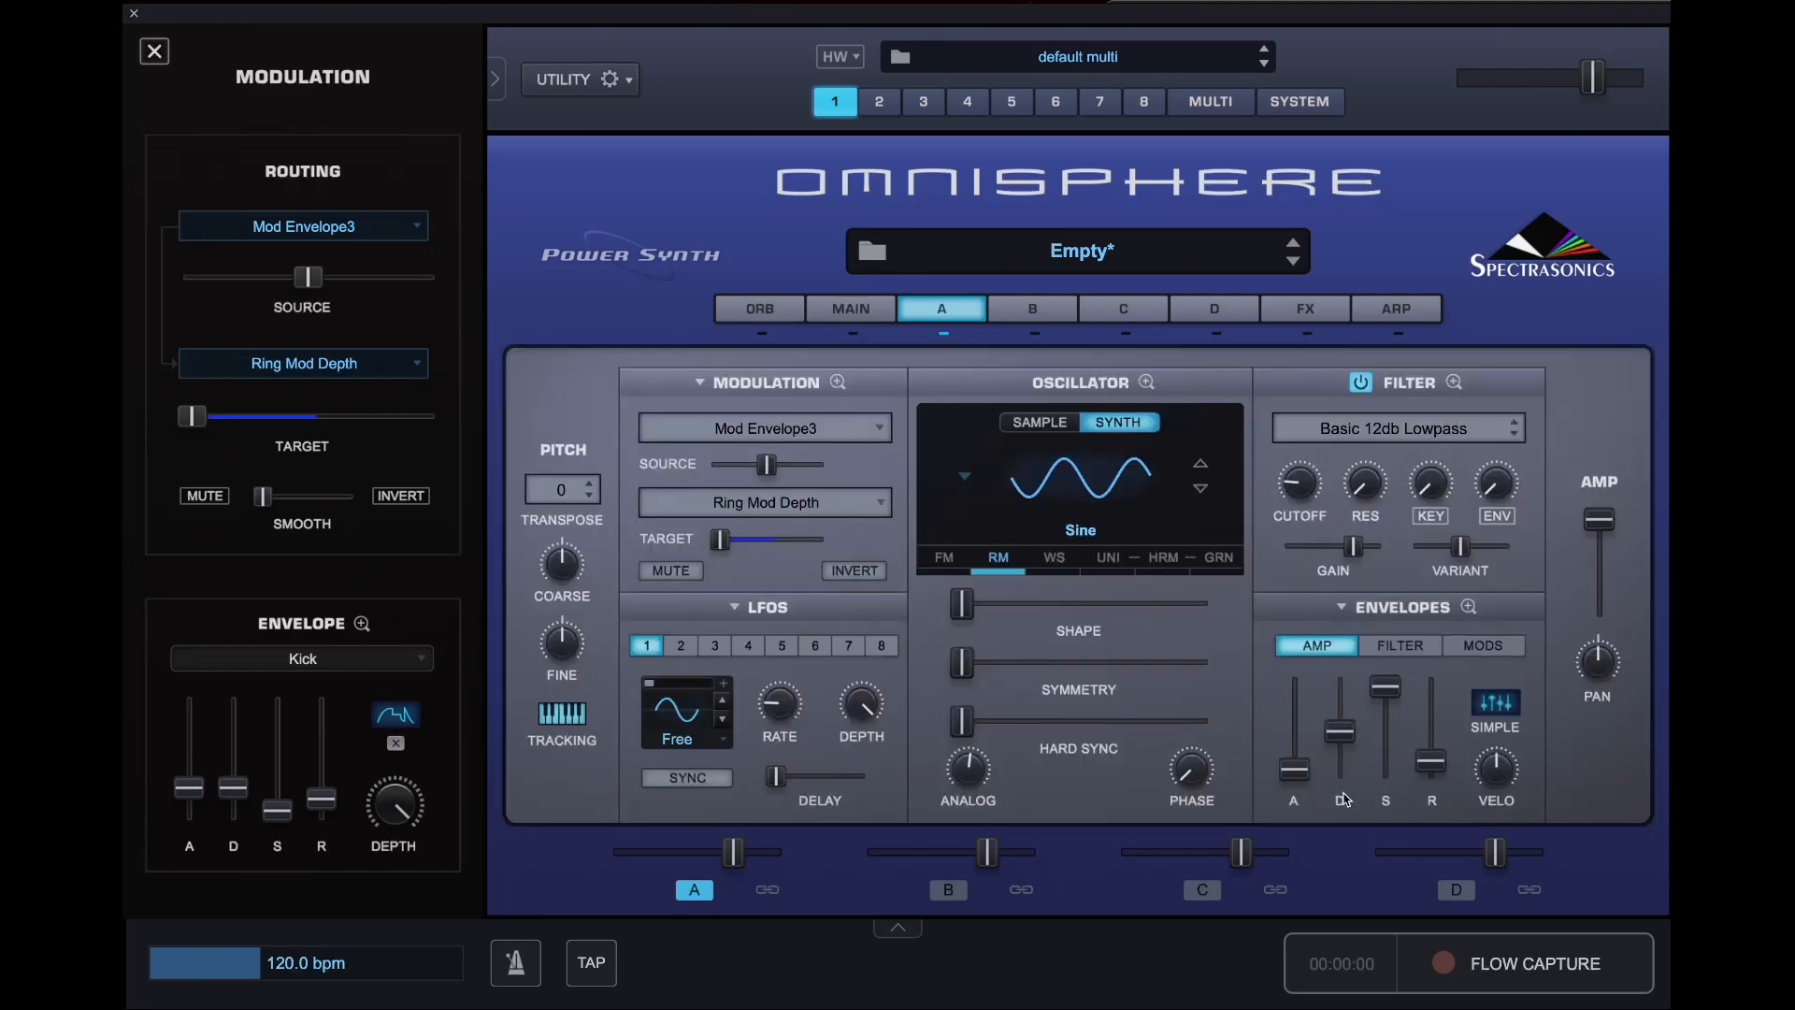
{"action": "left_click", "coordinate": [1492, 647]}
{"action": "left_click", "coordinate": [1468, 608]}
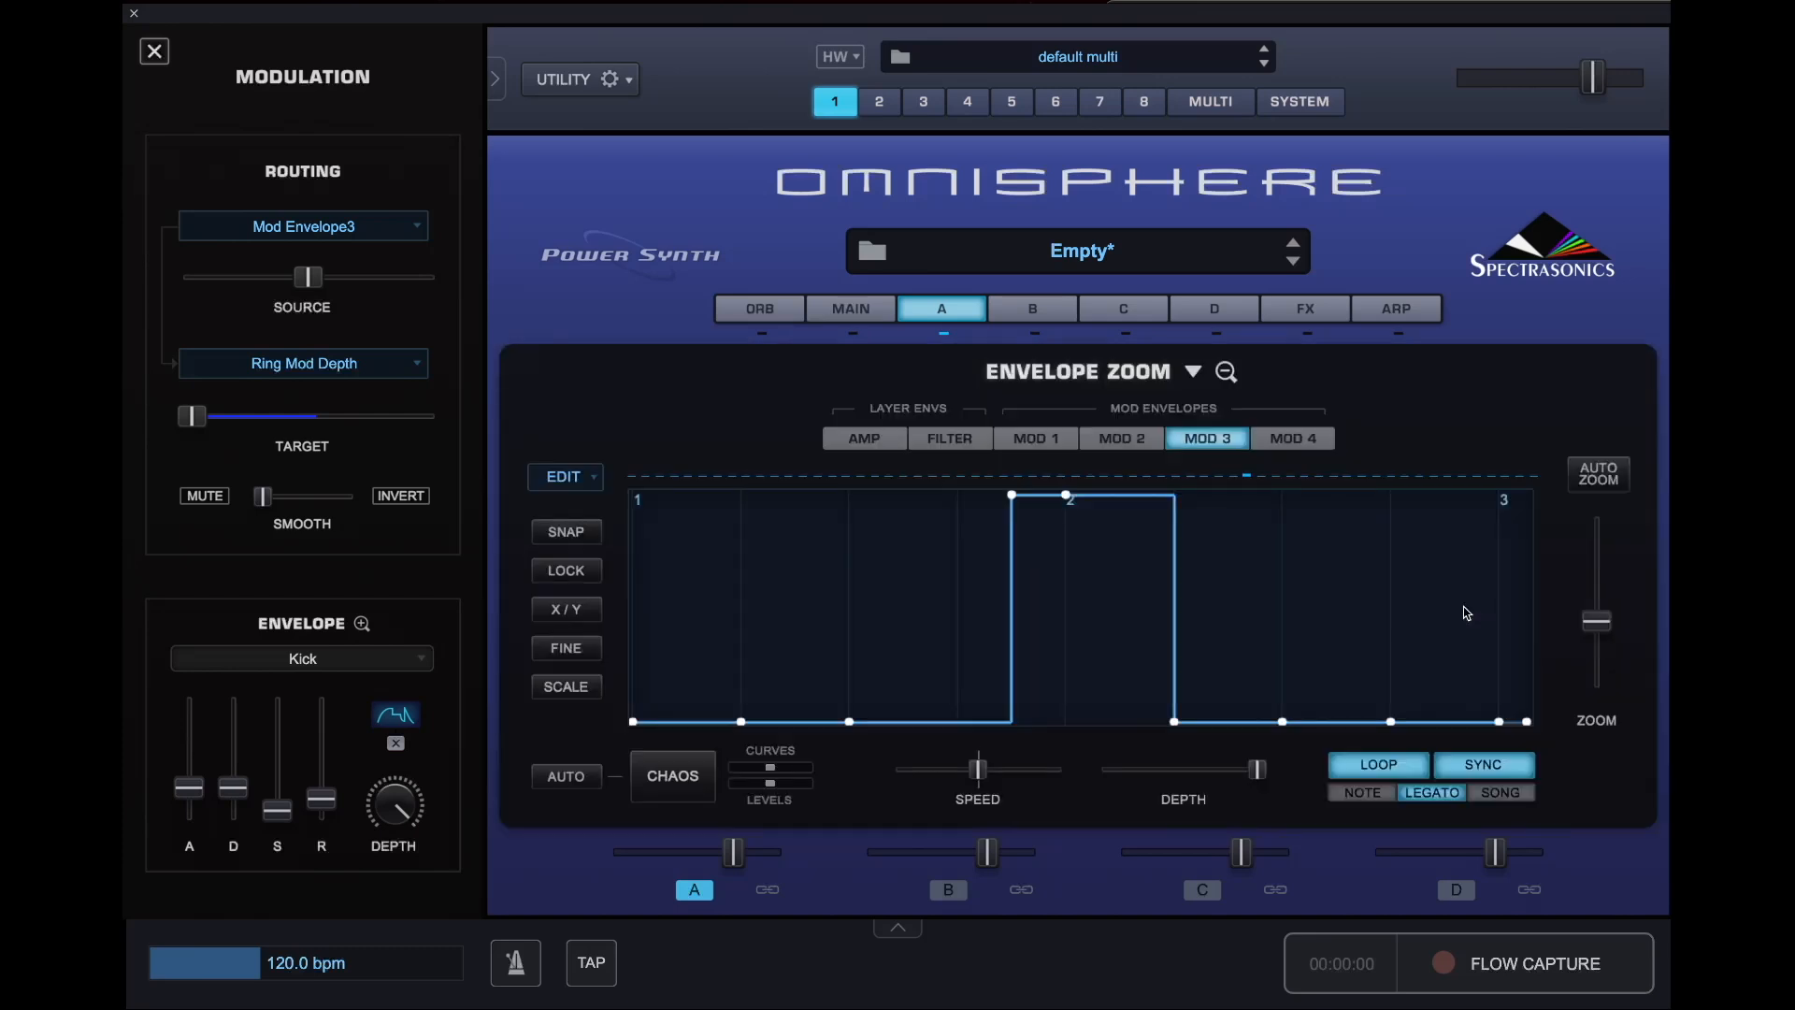
{"action": "left_click", "coordinate": [900, 432]}
{"action": "left_click", "coordinate": [1228, 367]}
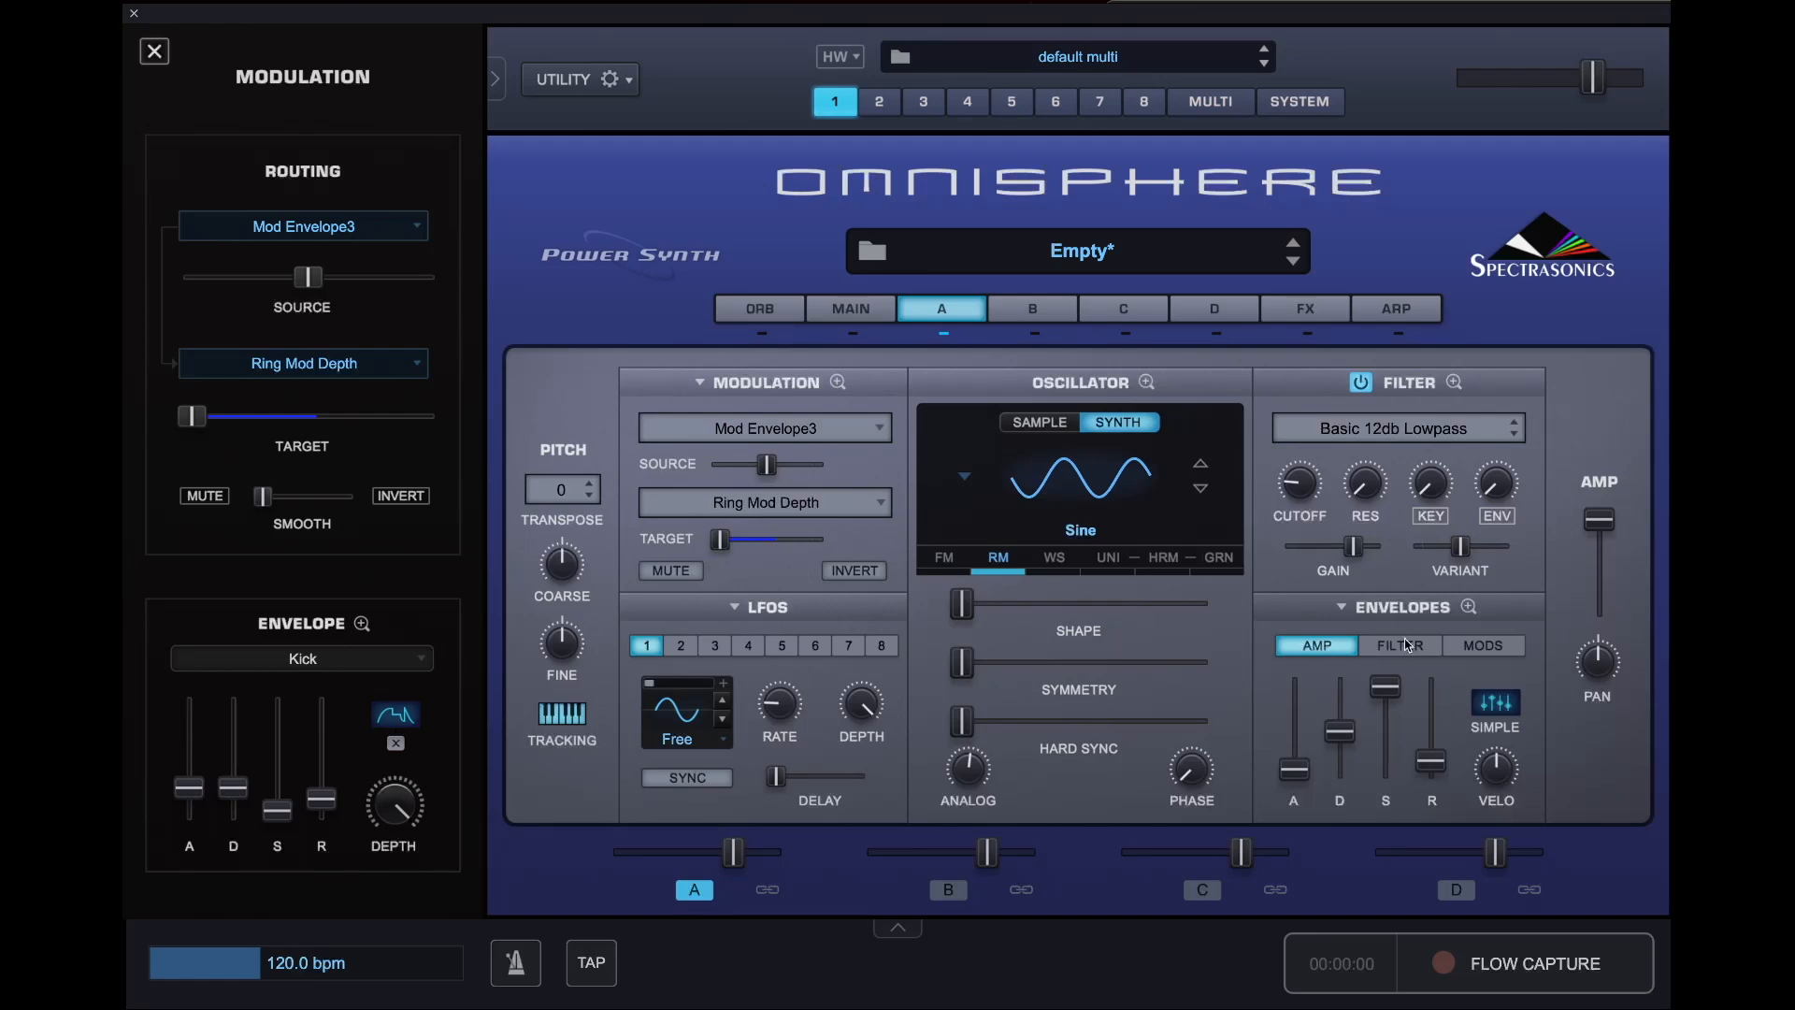
{"action": "left_click", "coordinate": [1471, 609]}
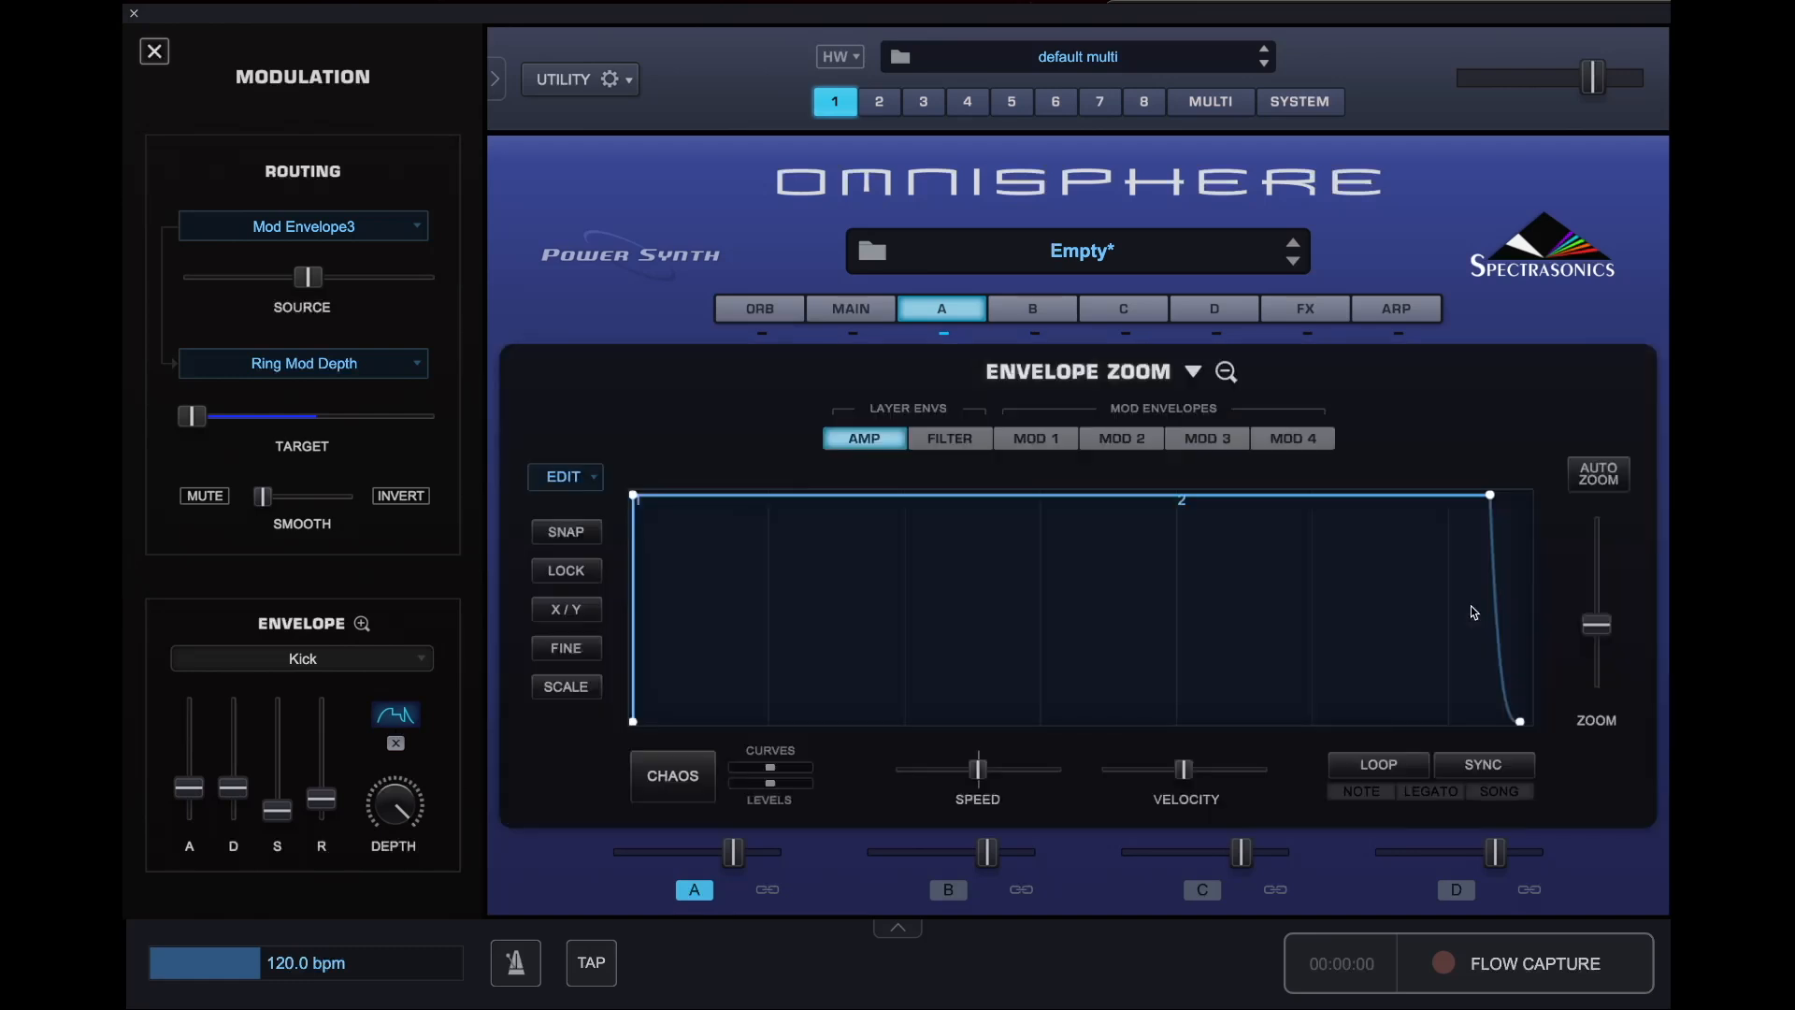
{"action": "left_click", "coordinate": [1198, 374]}
{"action": "mouse_move", "coordinate": [1243, 576]}
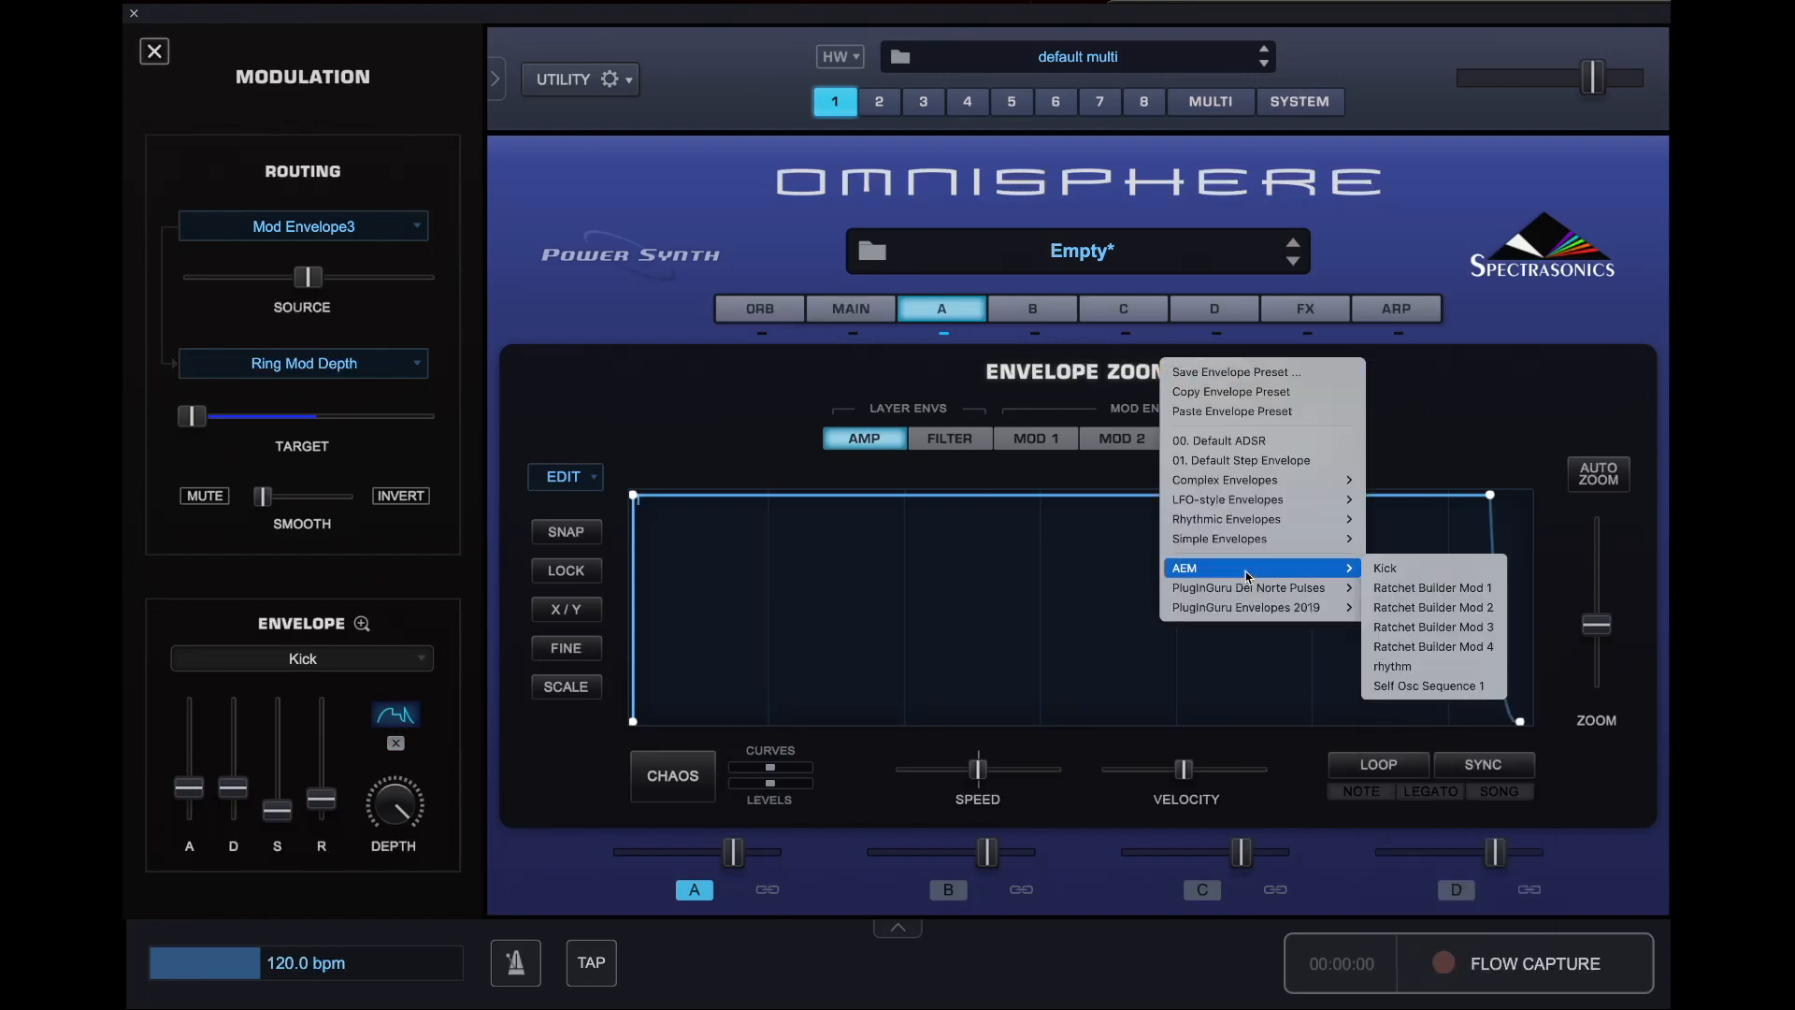
{"action": "left_click", "coordinate": [1451, 647]}
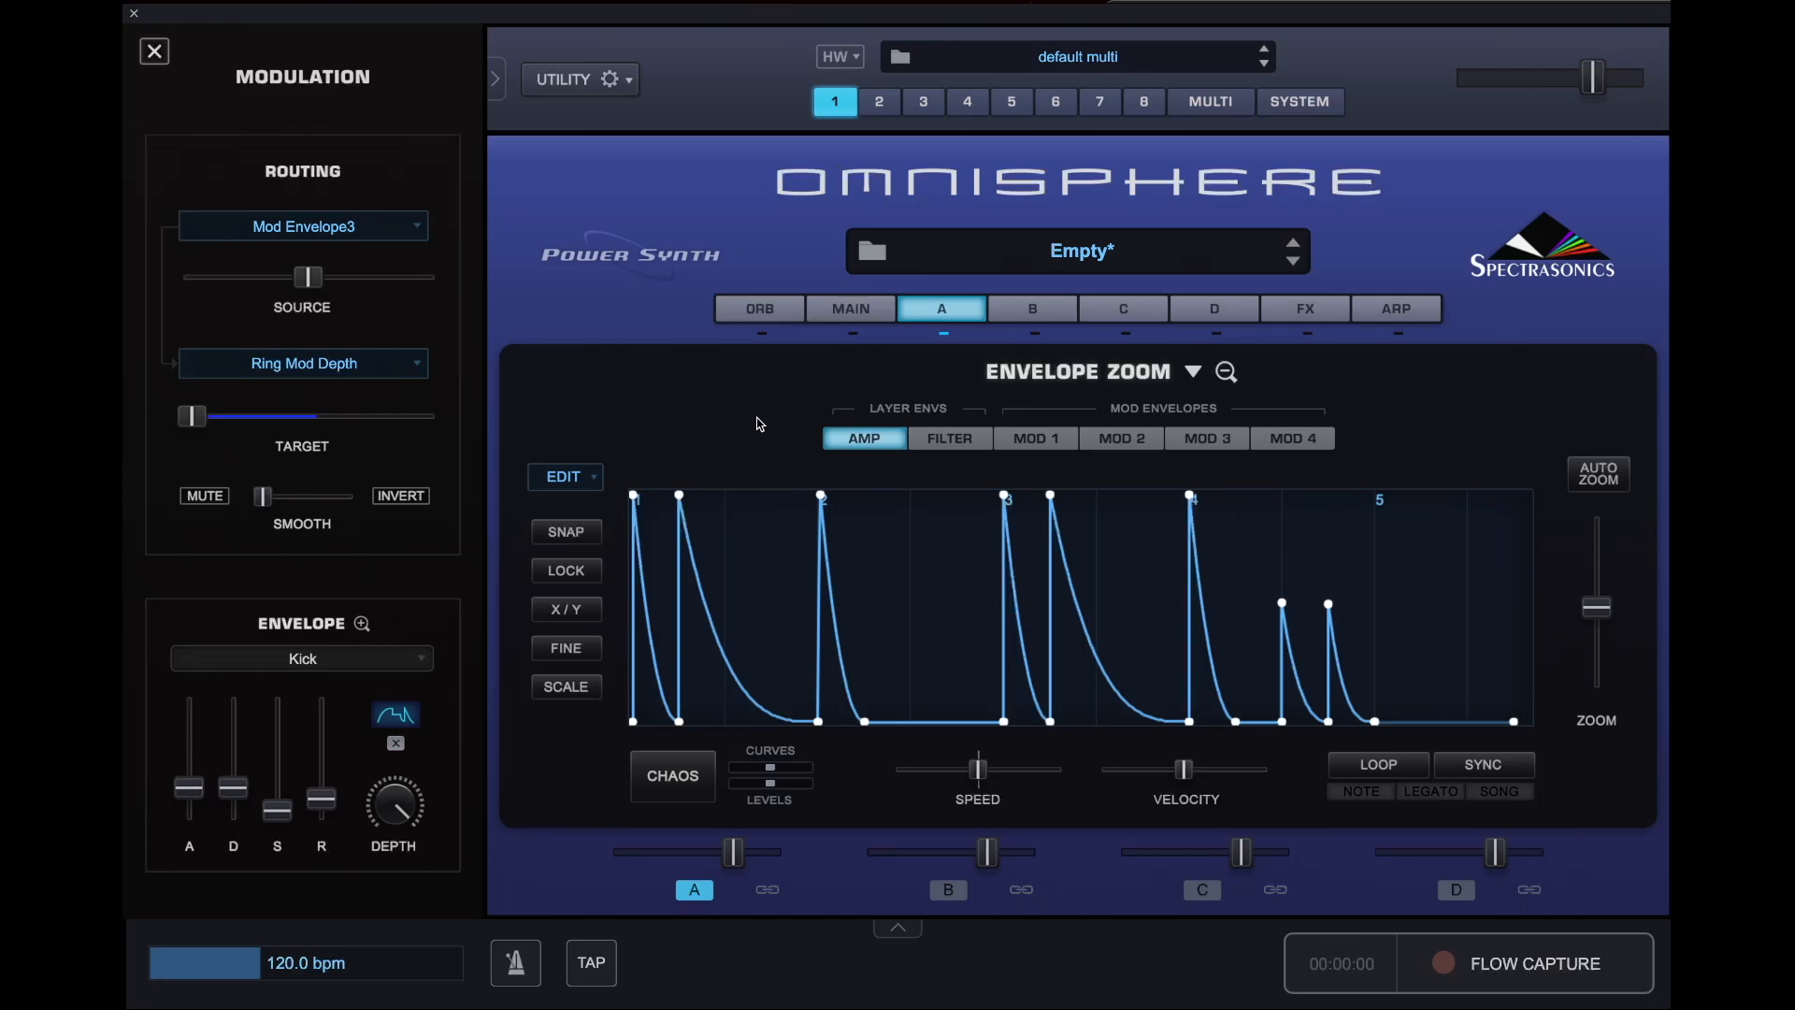
{"action": "left_click", "coordinate": [1196, 374]}
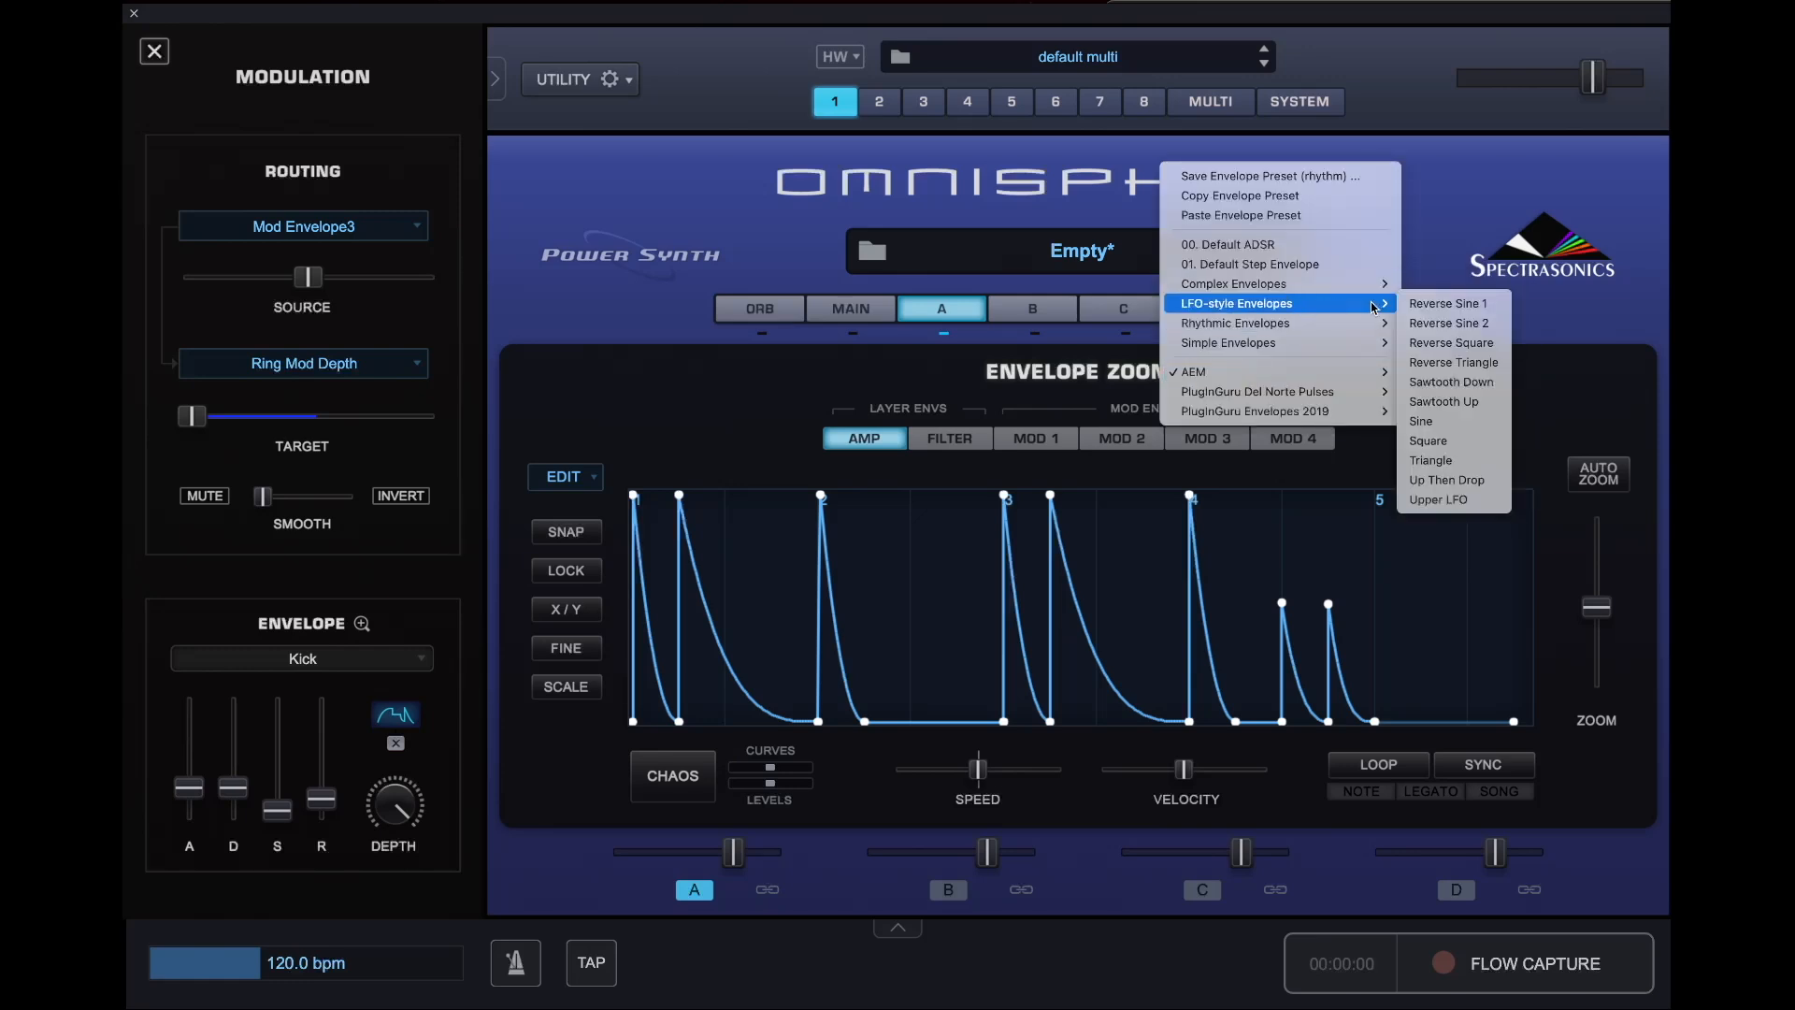
{"action": "mouse_move", "coordinate": [1305, 329]}
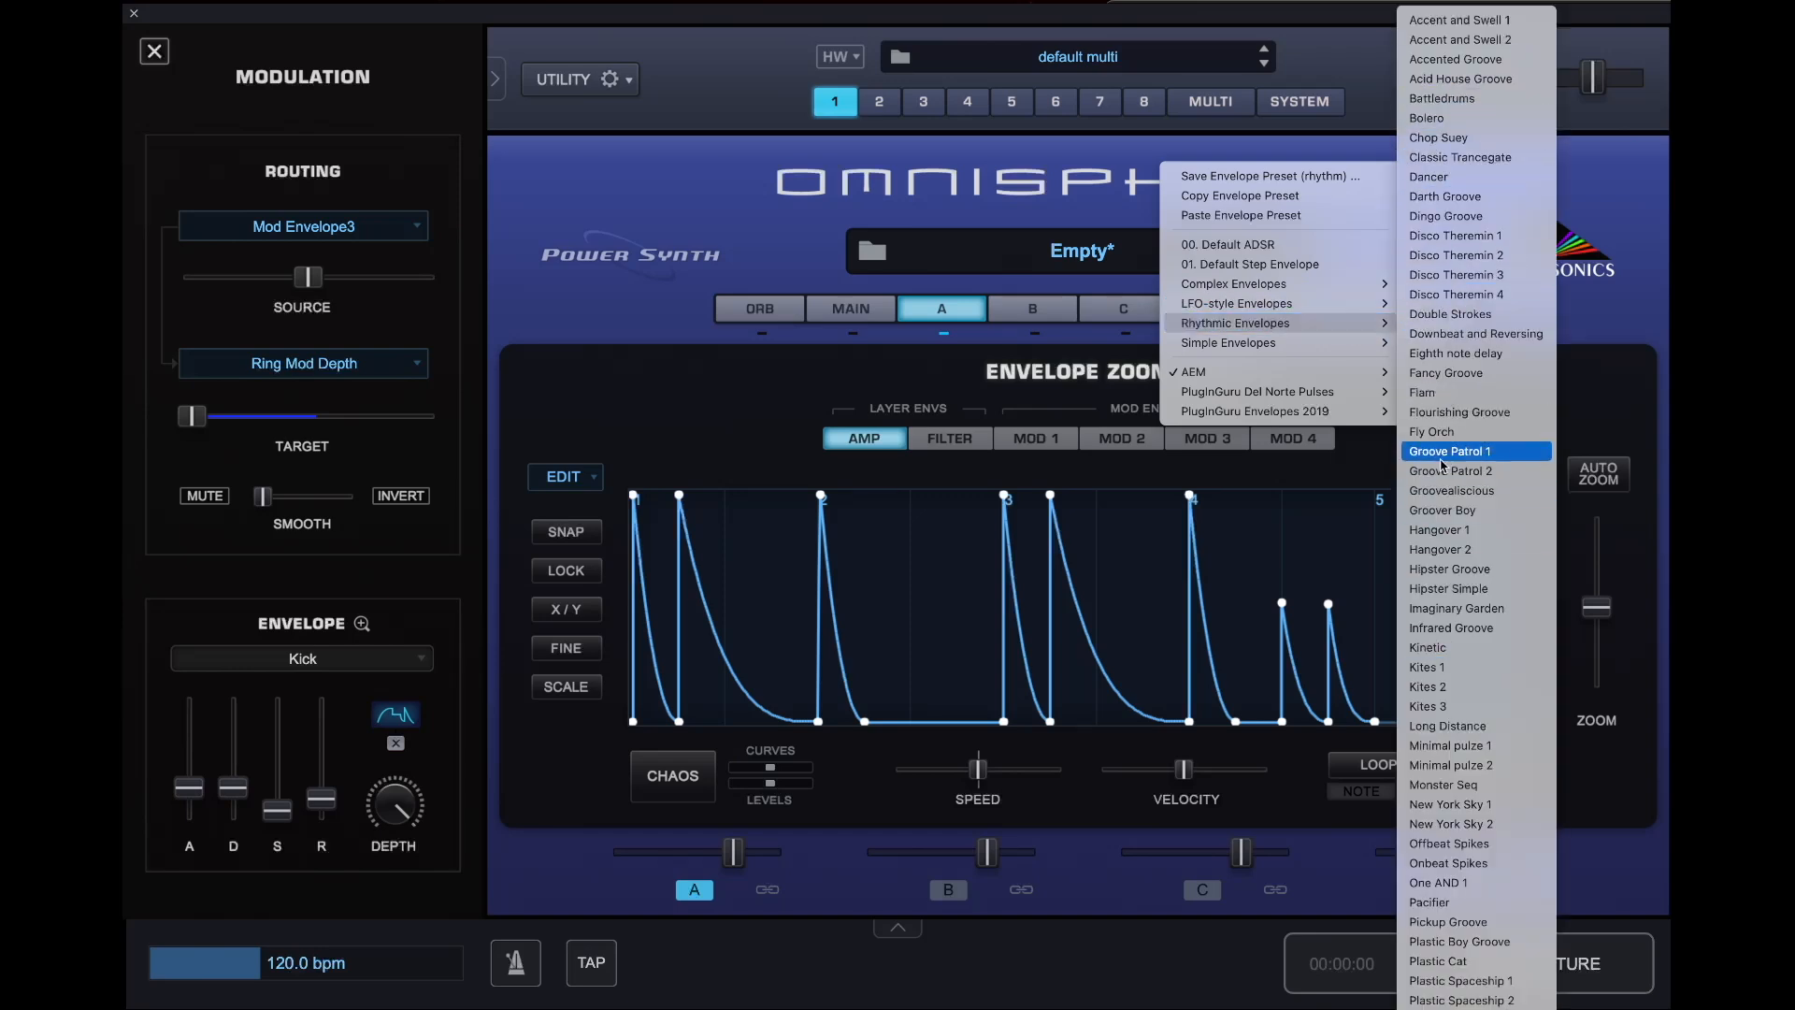
{"action": "left_click", "coordinate": [840, 387]}
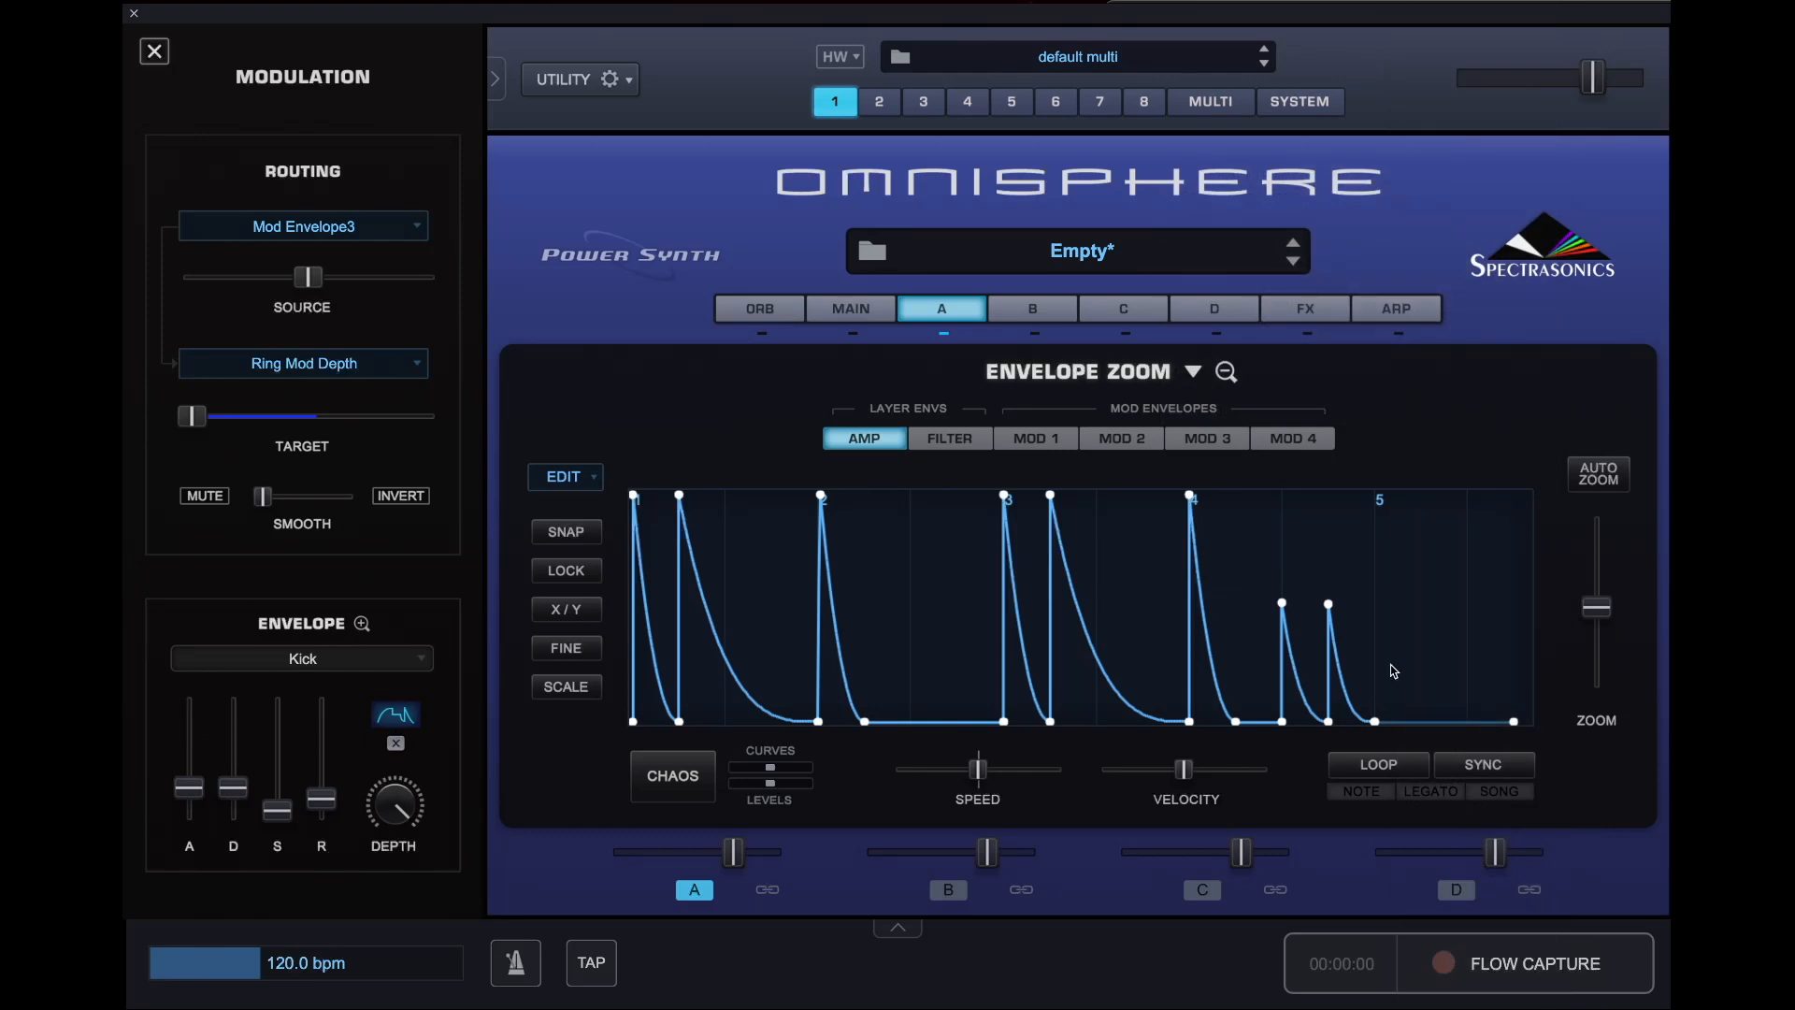
- Turn on Loop and Sync for the amp envelope, comparing the sound with both switched off
{"action": "left_click", "coordinate": [1382, 776]}
{"action": "left_click", "coordinate": [1481, 771]}
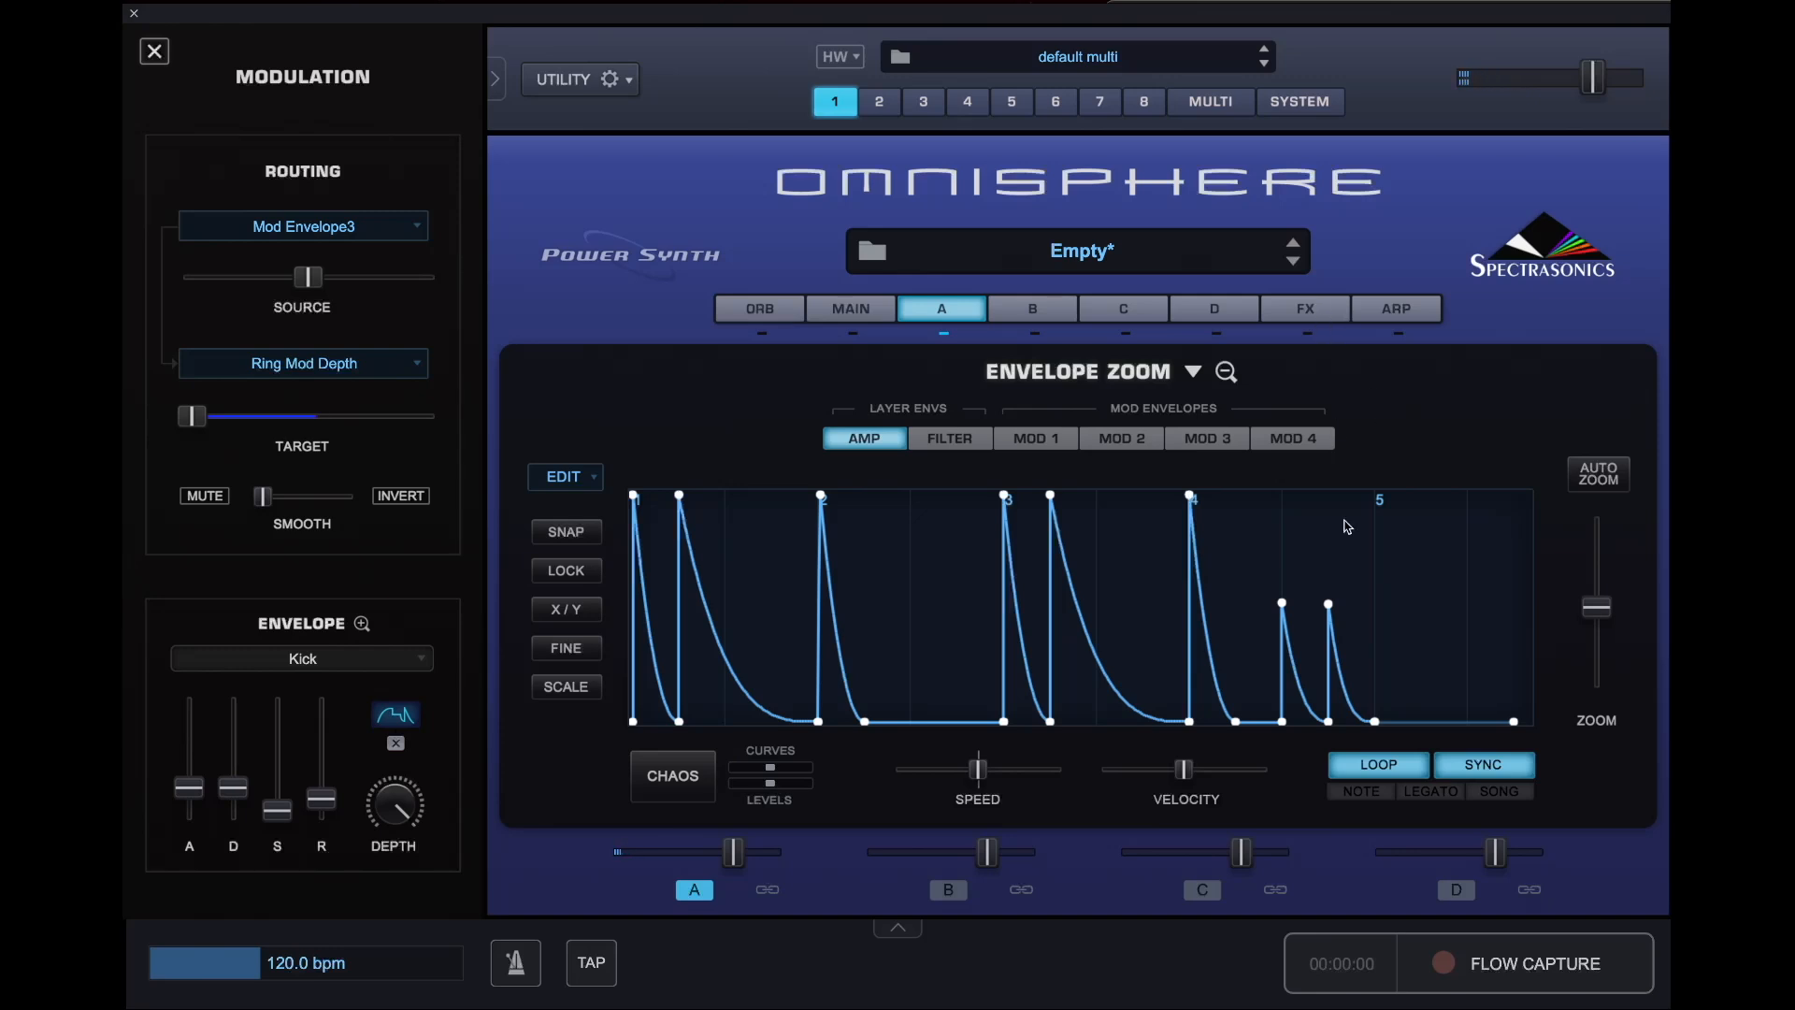
{"action": "left_click", "coordinate": [1386, 764]}
{"action": "left_click", "coordinate": [1491, 772]}
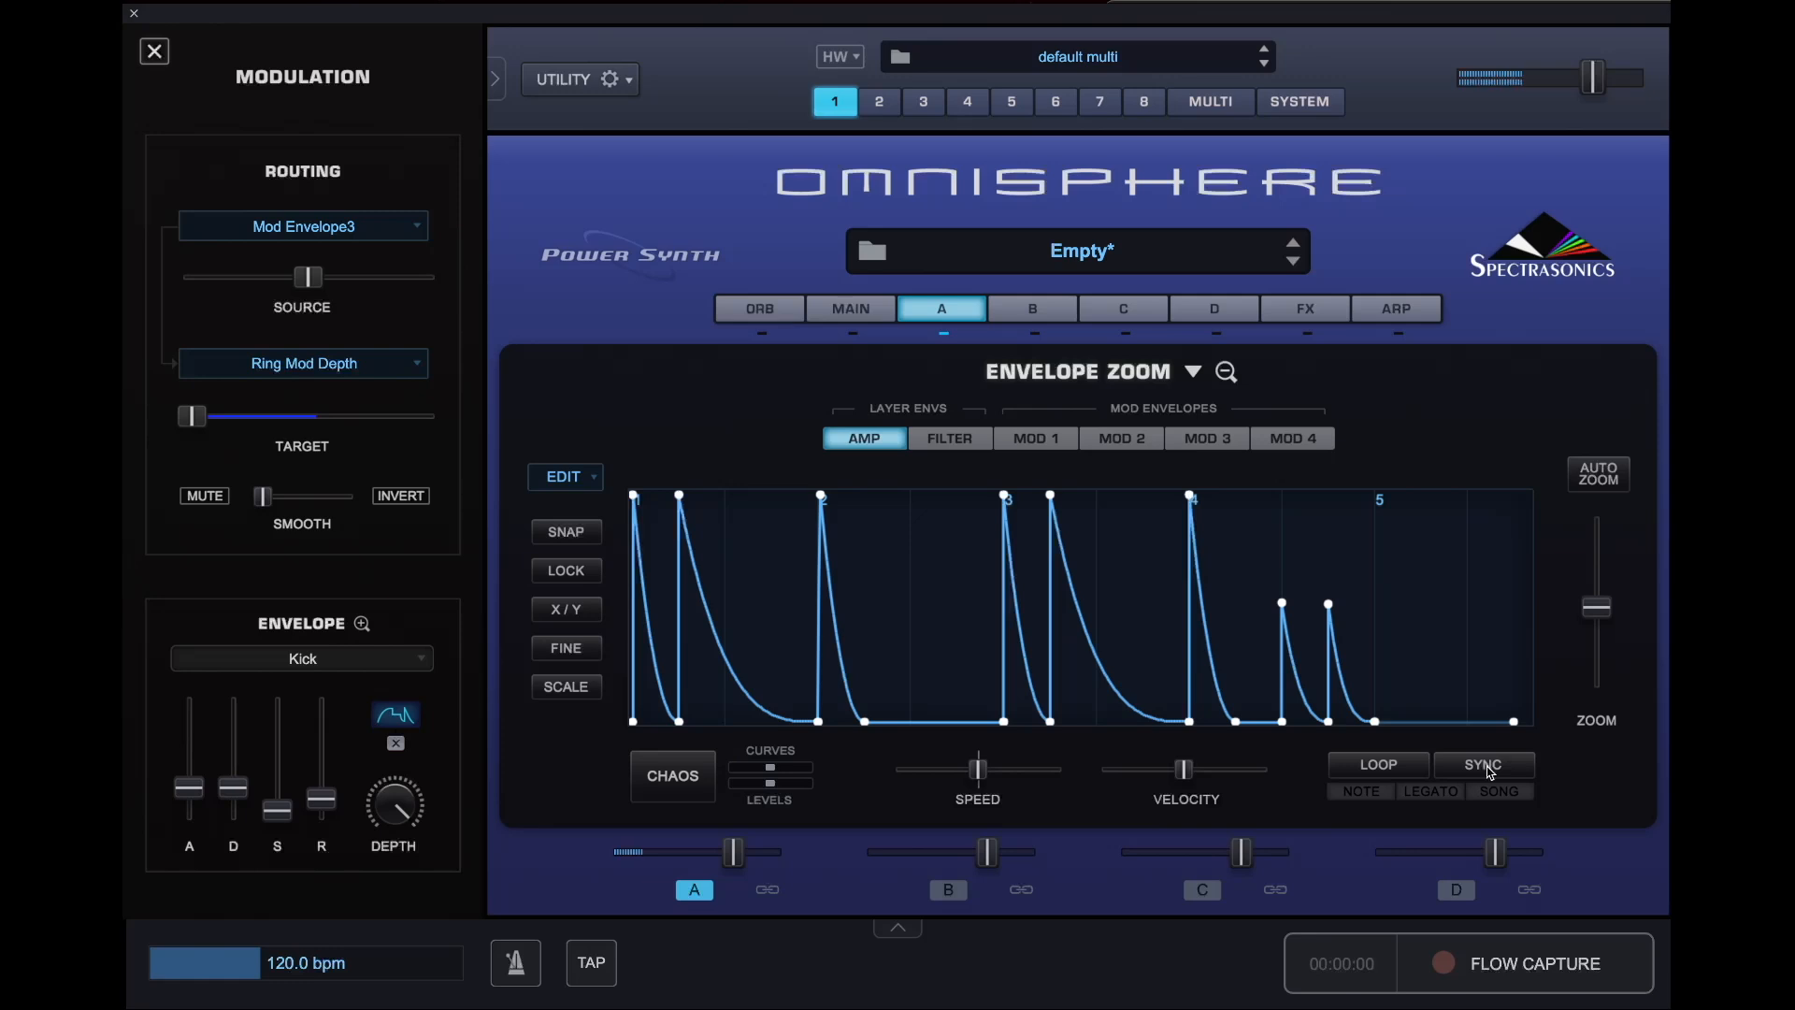
{"action": "left_click", "coordinate": [1490, 772]}
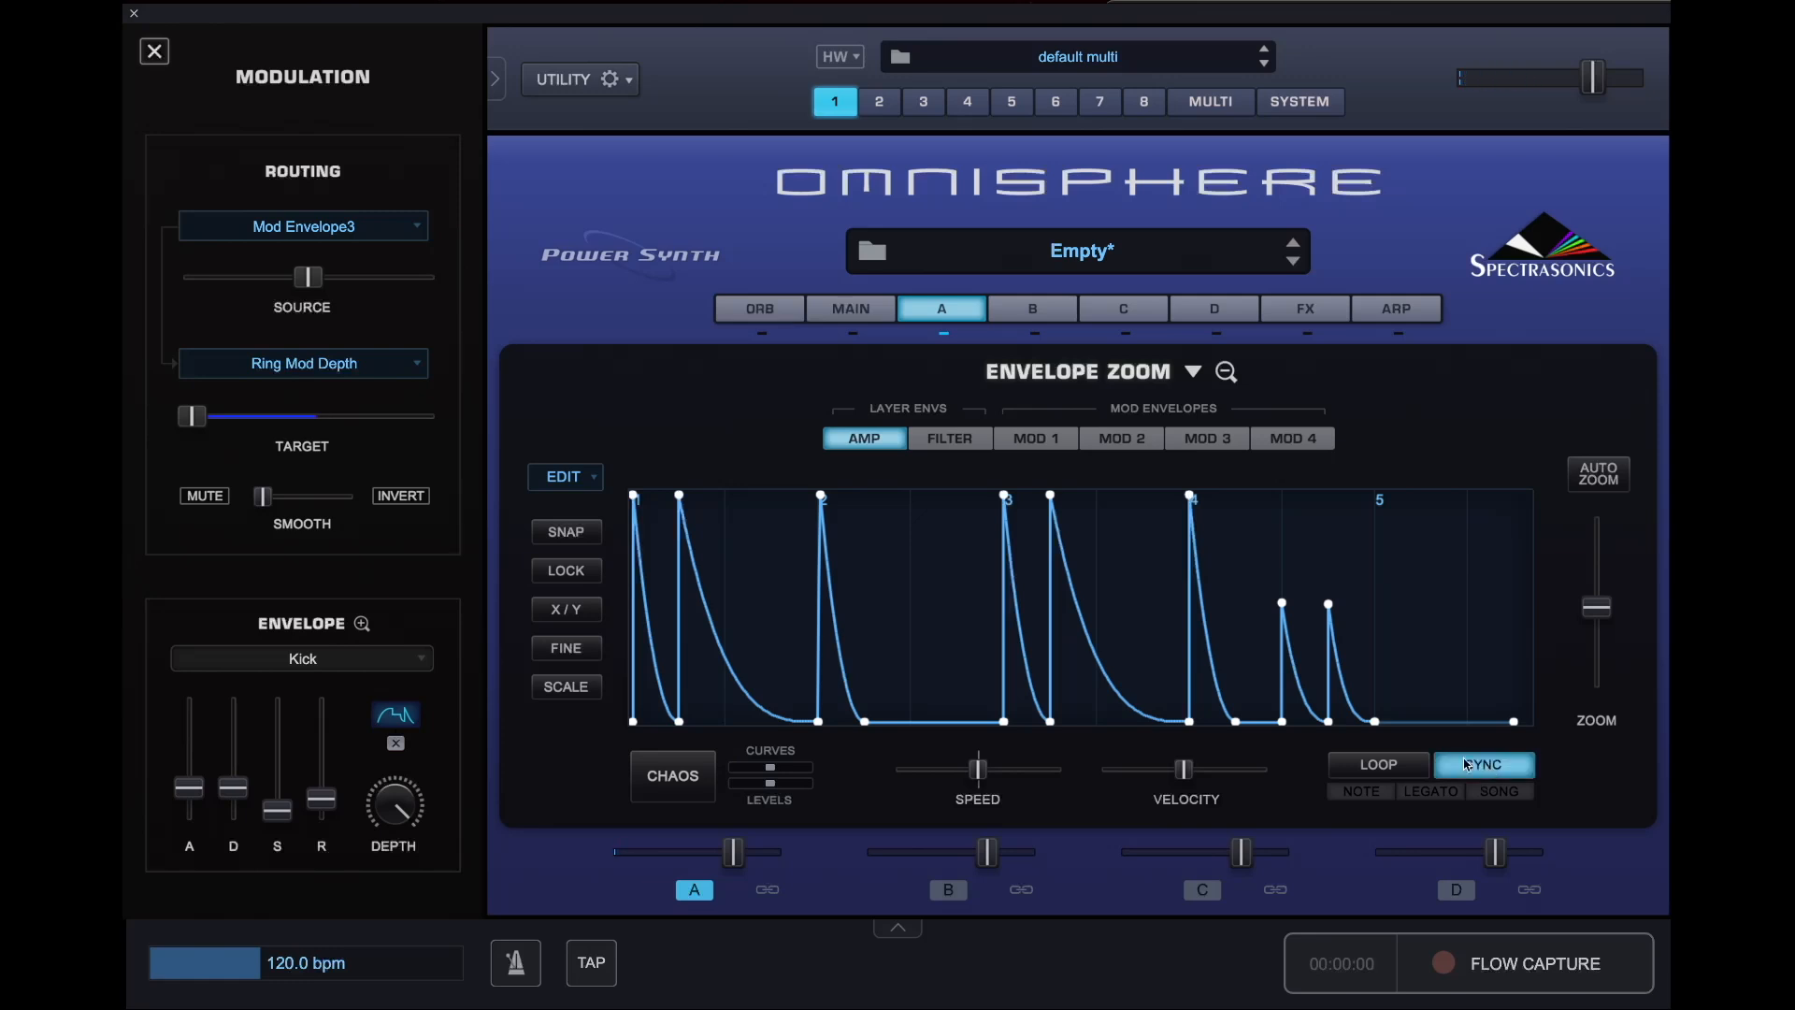
{"action": "left_click", "coordinate": [1373, 765]}
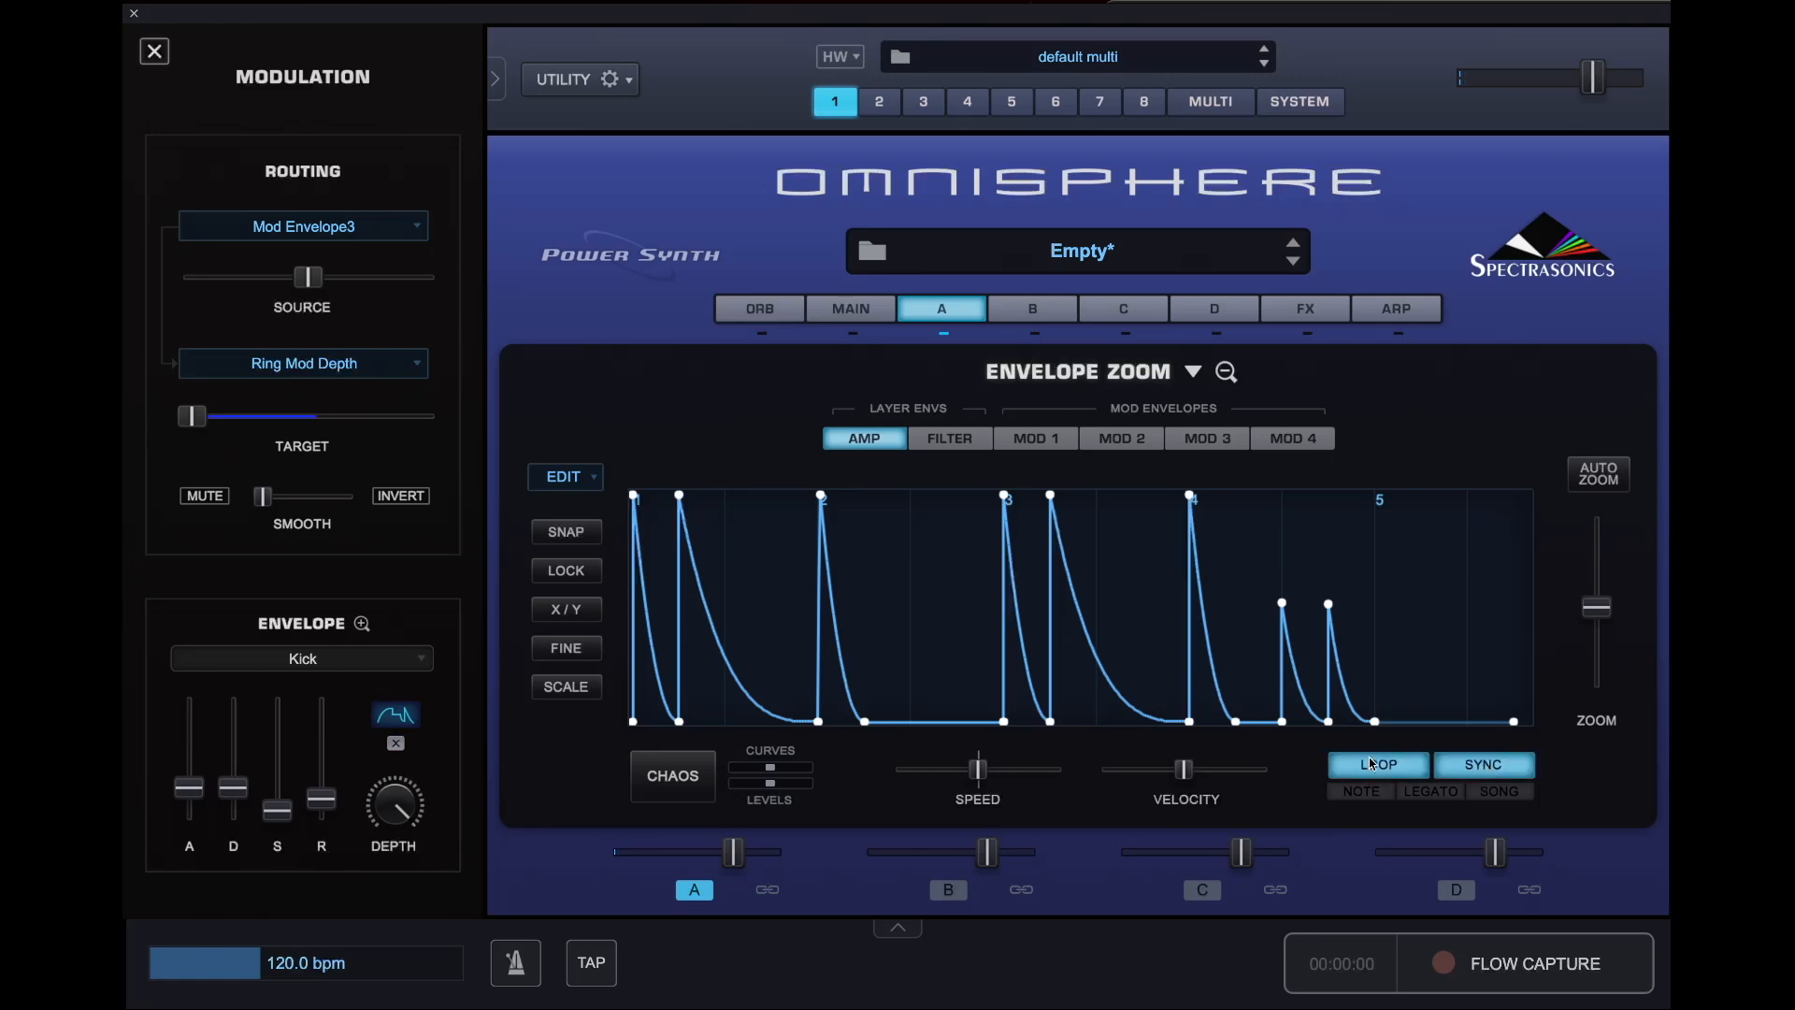
- Add a Power Filter to the first slot of layer A's effects rack
{"action": "left_click", "coordinate": [1310, 318]}
{"action": "left_click", "coordinate": [948, 379]}
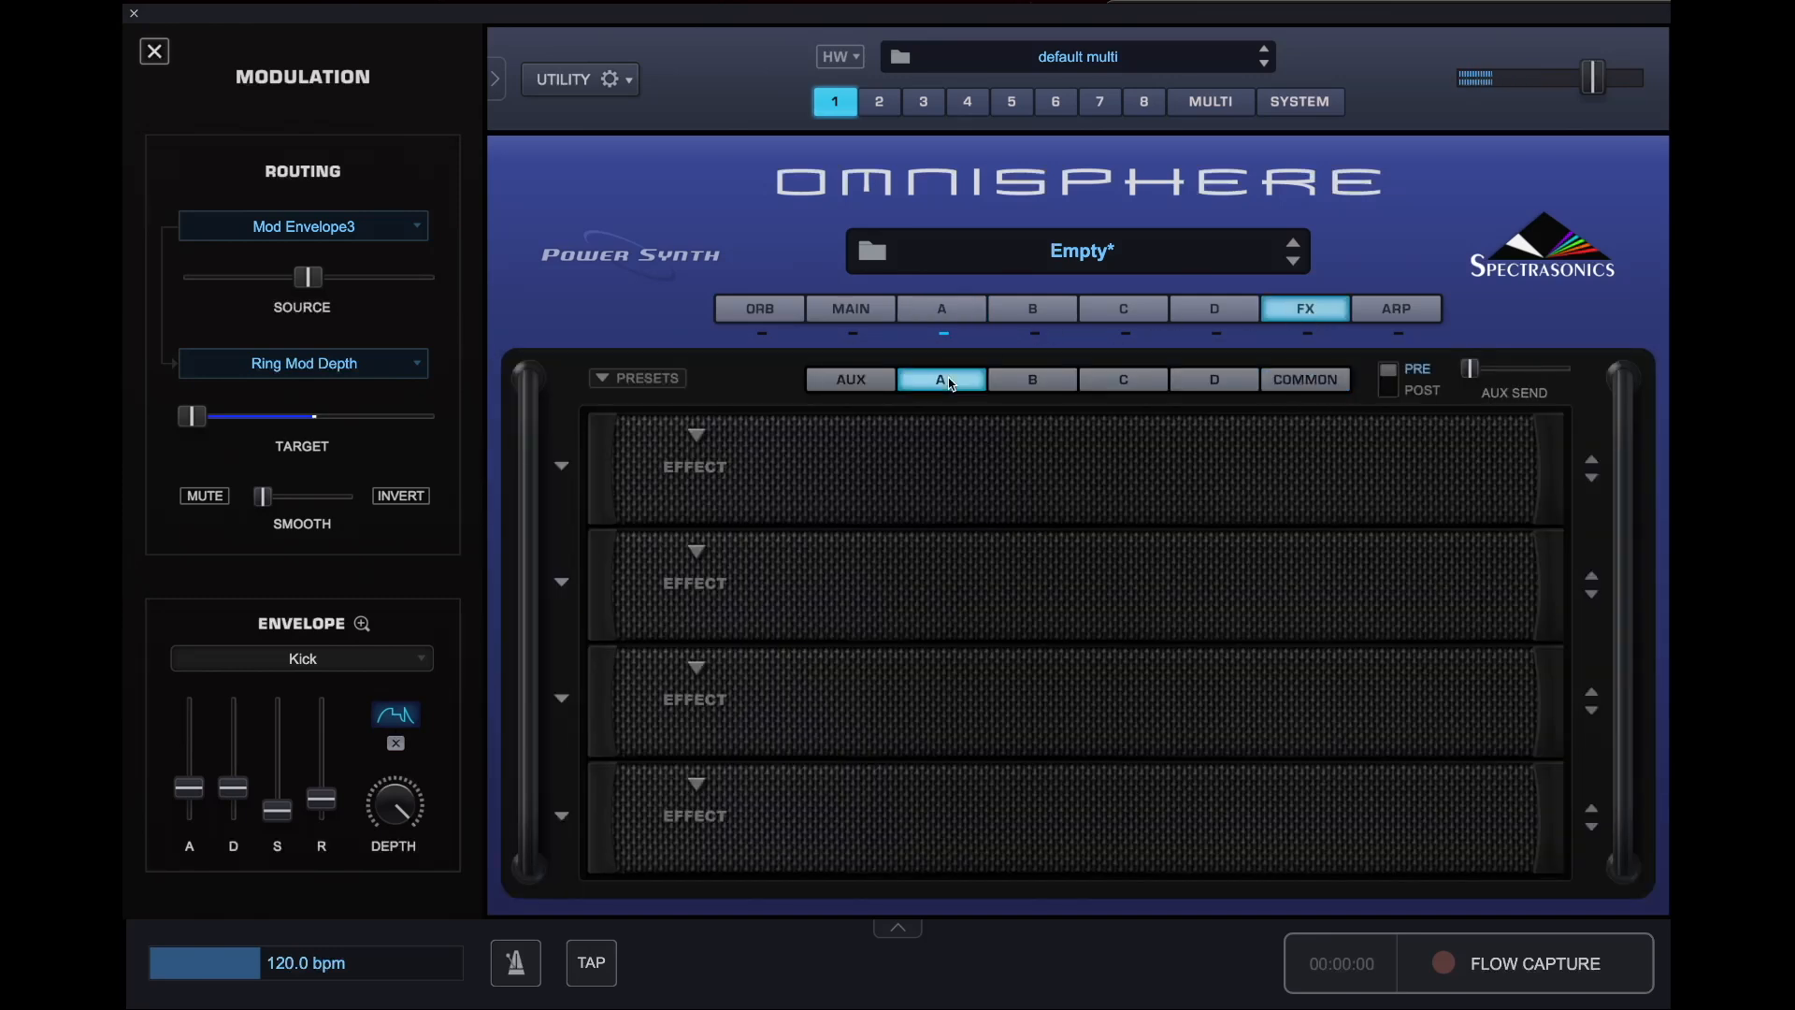
{"action": "left_click", "coordinate": [698, 438]}
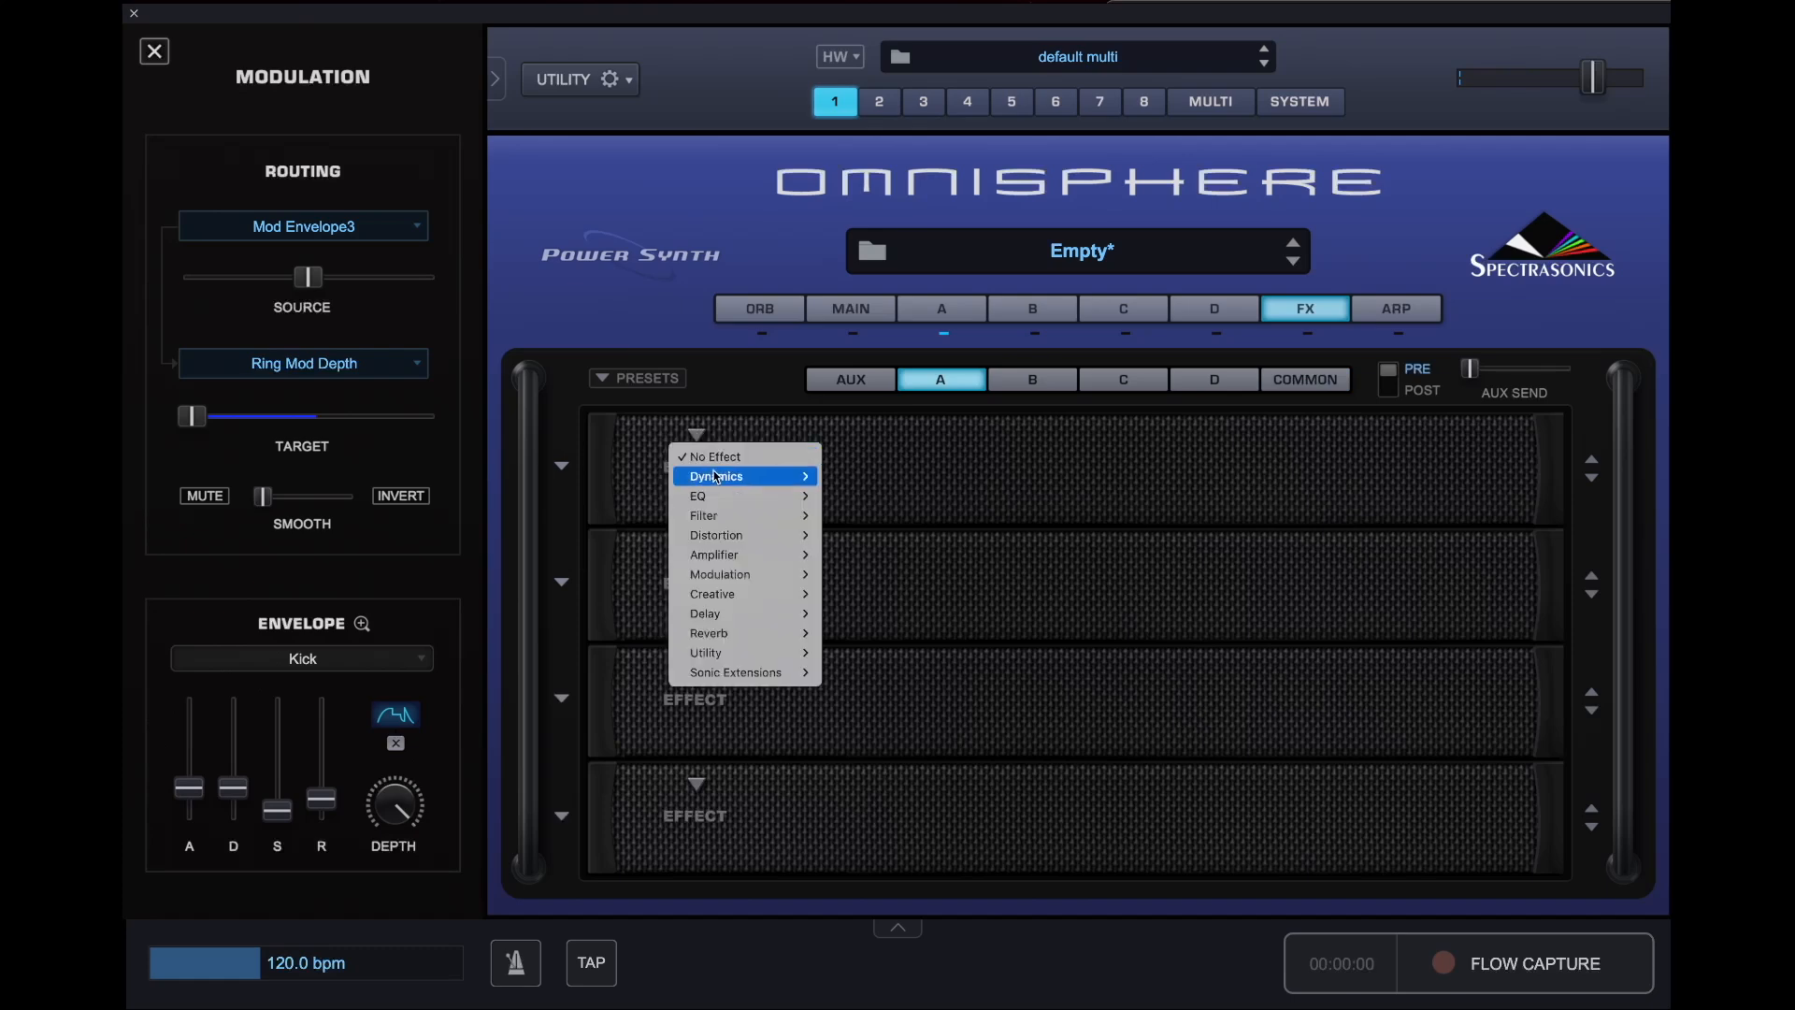
{"action": "mouse_move", "coordinate": [735, 522]}
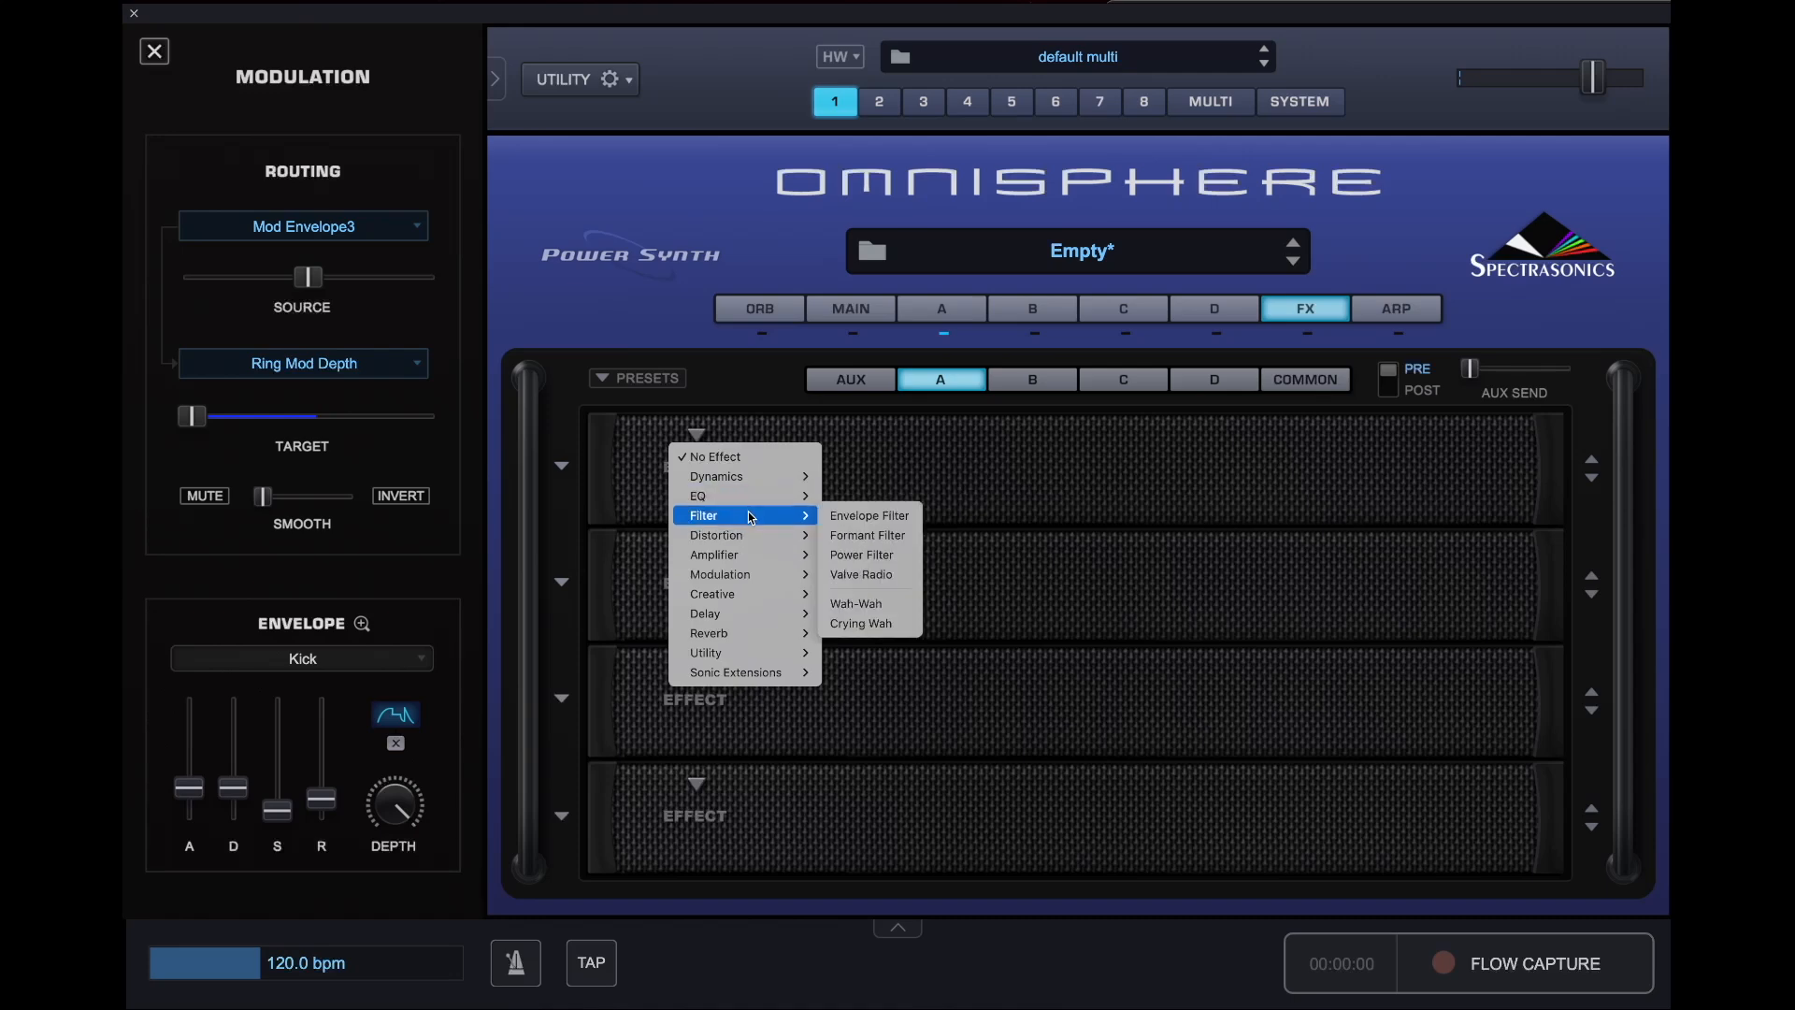
{"action": "left_click", "coordinate": [886, 551]}
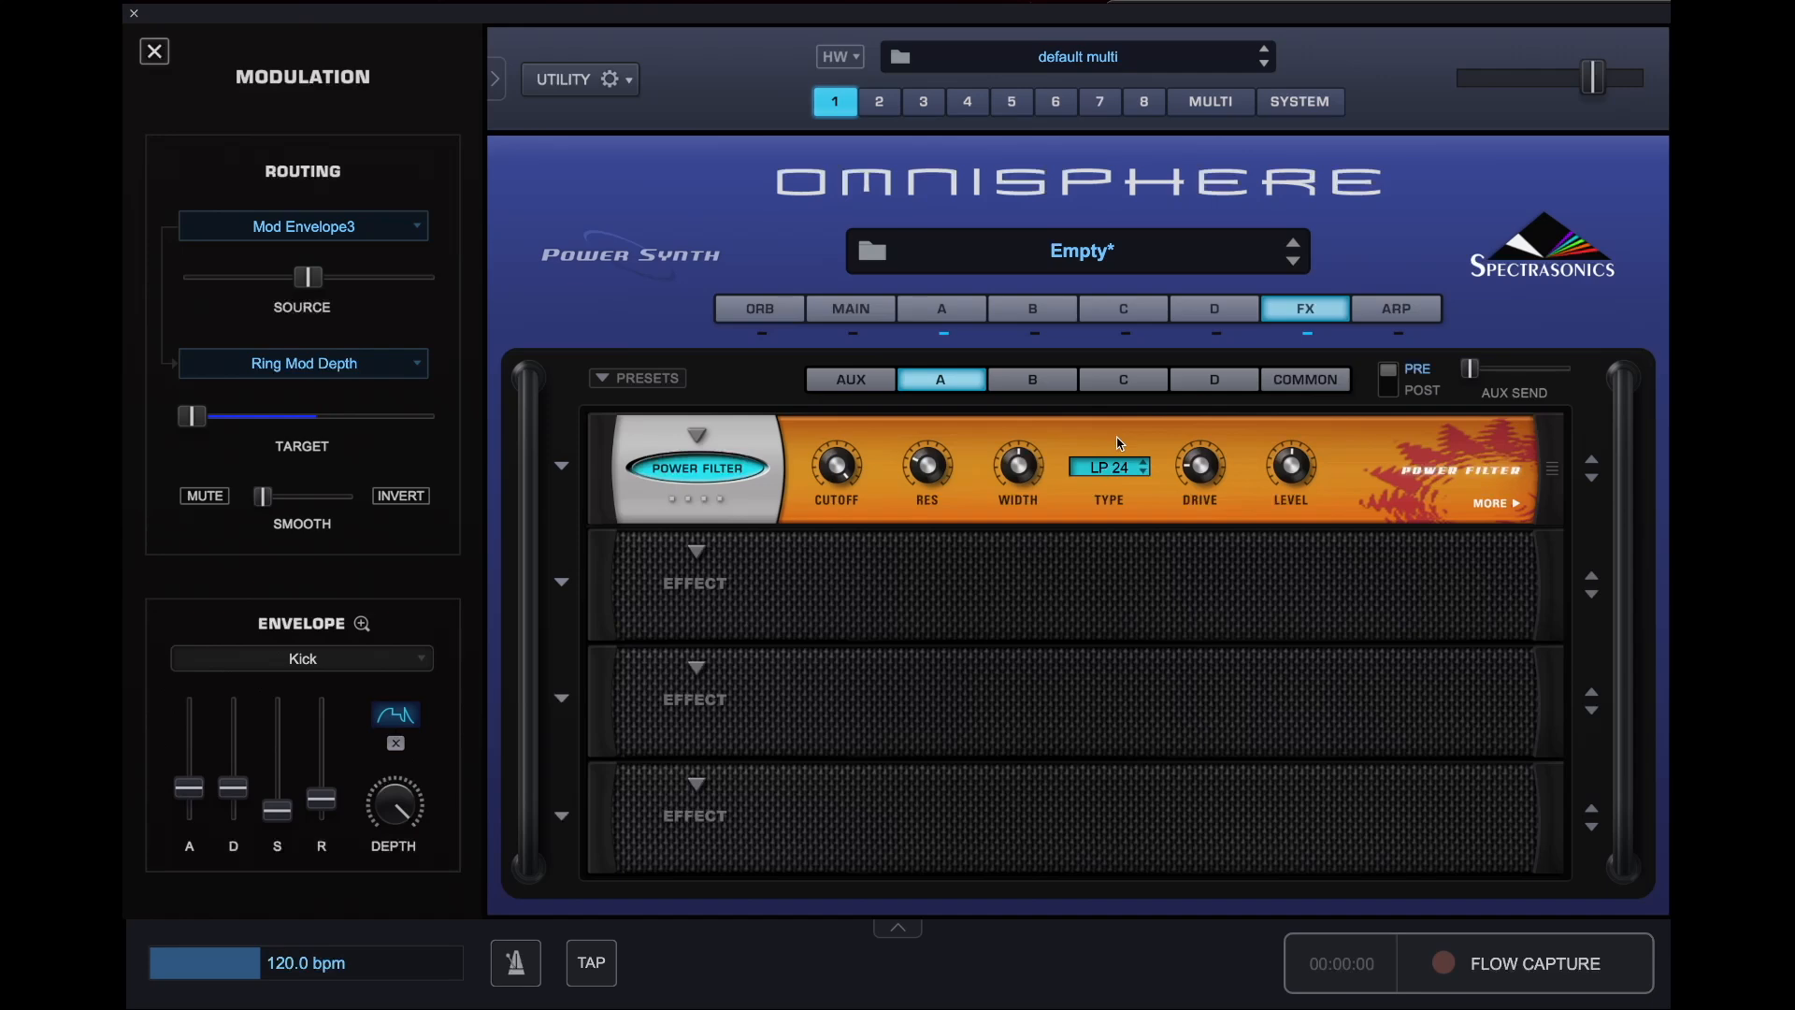
- Lower the Power Filter's cutoff, resonance, width and drive, and raise its level slightly
{"action": "left_click_drag", "start_coordinate": [840, 467], "coordinate": [840, 585]}
{"action": "left_click_drag", "start_coordinate": [939, 470], "coordinate": [935, 620]}
{"action": "left_click_drag", "start_coordinate": [1019, 467], "coordinate": [1030, 687]}
{"action": "left_click_drag", "start_coordinate": [1213, 471], "coordinate": [1208, 477]}
{"action": "left_click_drag", "start_coordinate": [1213, 434], "coordinate": [1222, 354]}
{"action": "left_click_drag", "start_coordinate": [1199, 465], "coordinate": [1194, 611]}
{"action": "left_click_drag", "start_coordinate": [1301, 453], "coordinate": [1299, 430]}
- Add Flame Distortion to the first slot of the common effects rack
{"action": "left_click", "coordinate": [1324, 380]}
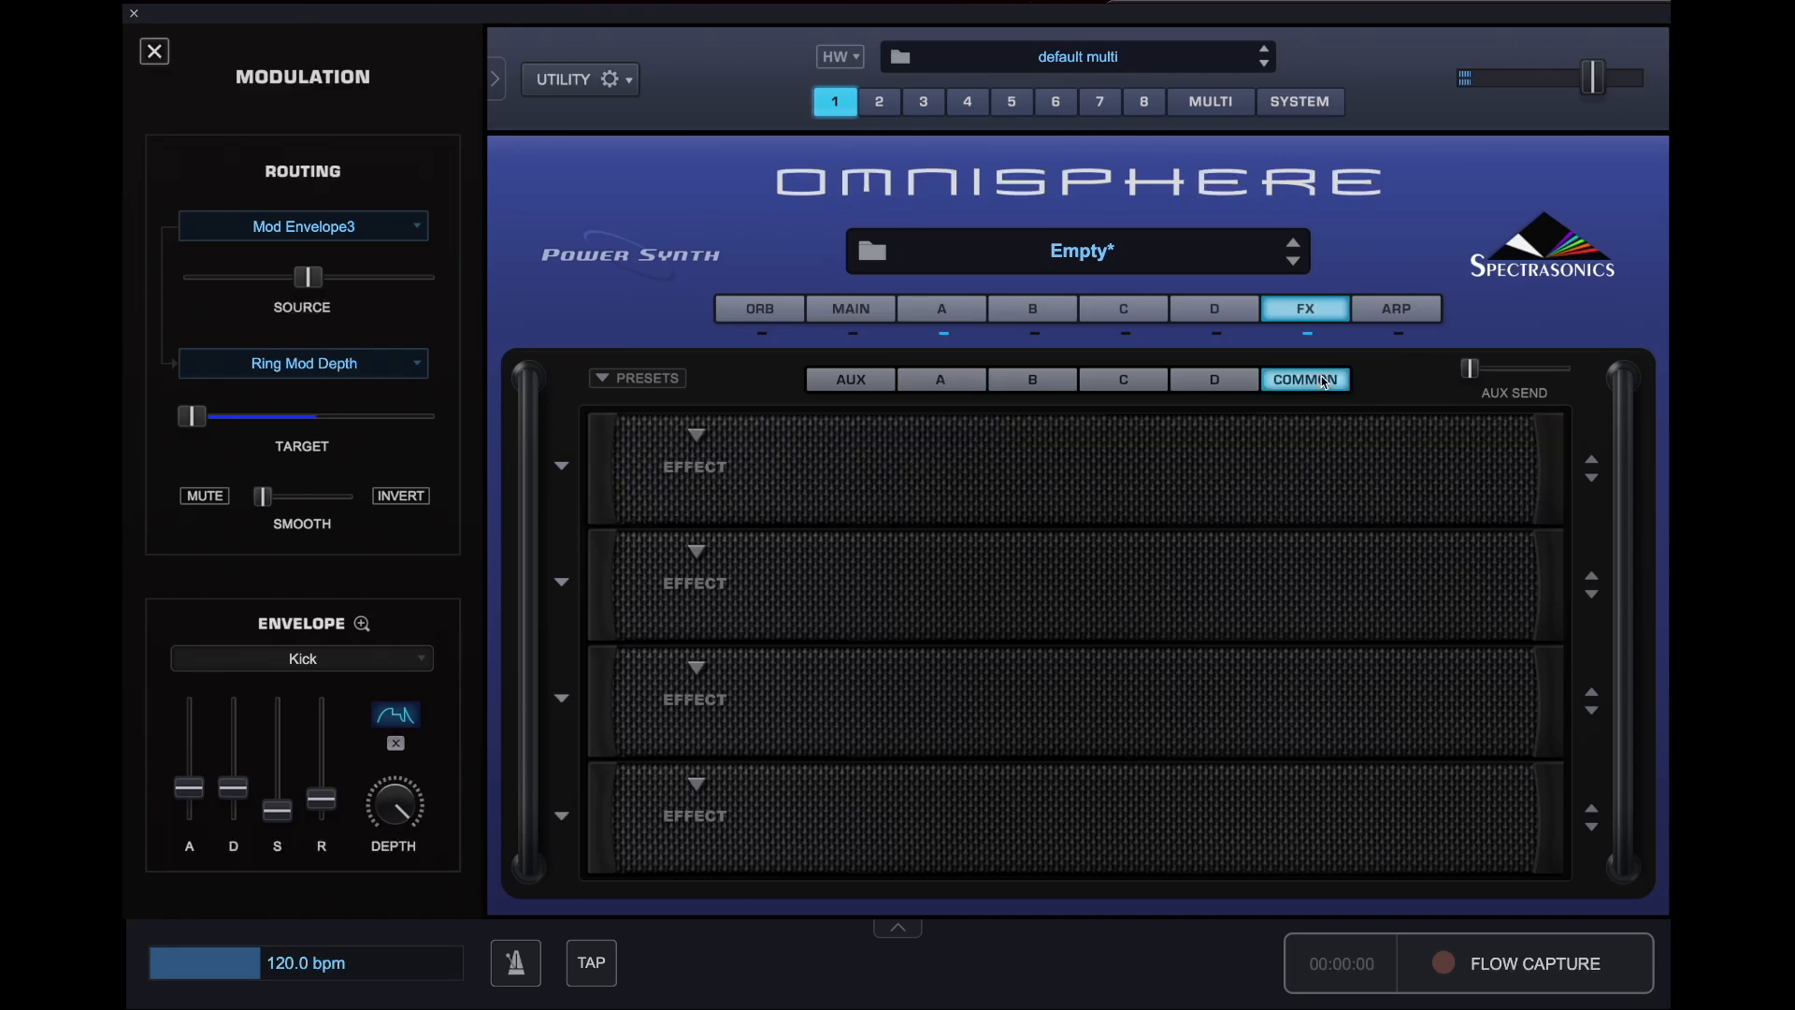
{"action": "left_click", "coordinate": [940, 379]}
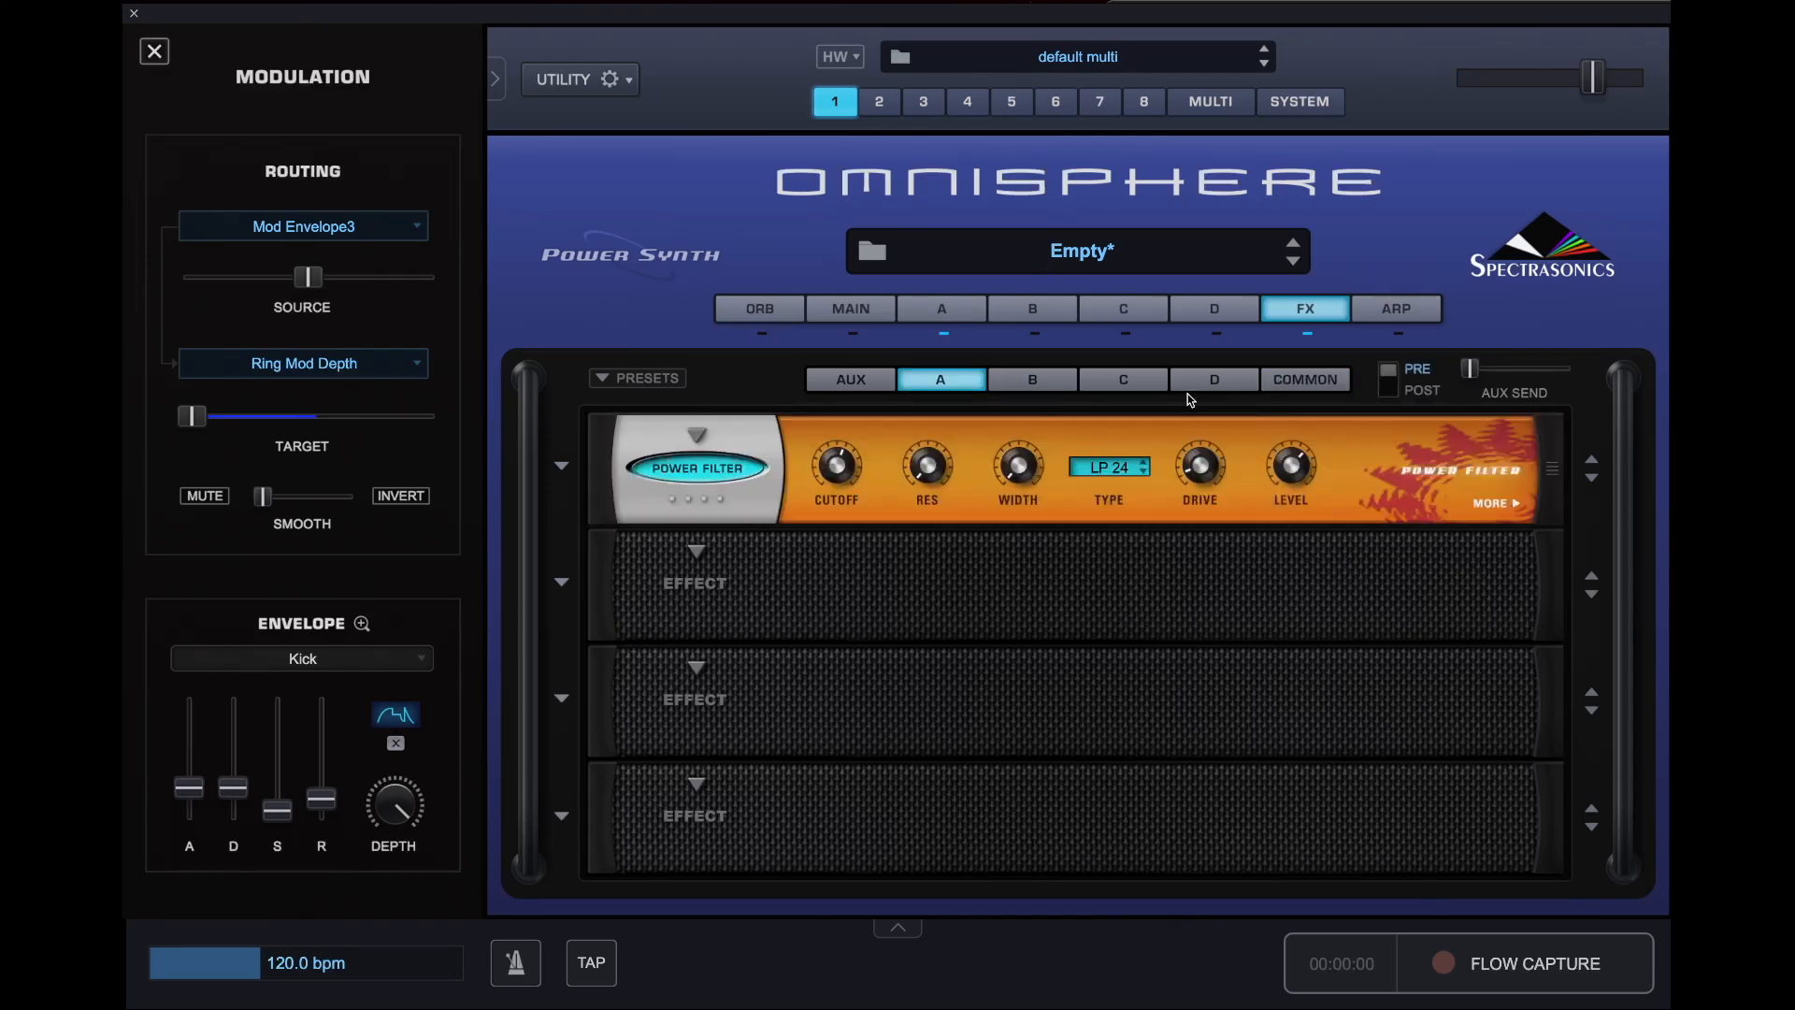
{"action": "left_click", "coordinate": [1317, 384]}
{"action": "left_click", "coordinate": [692, 434]}
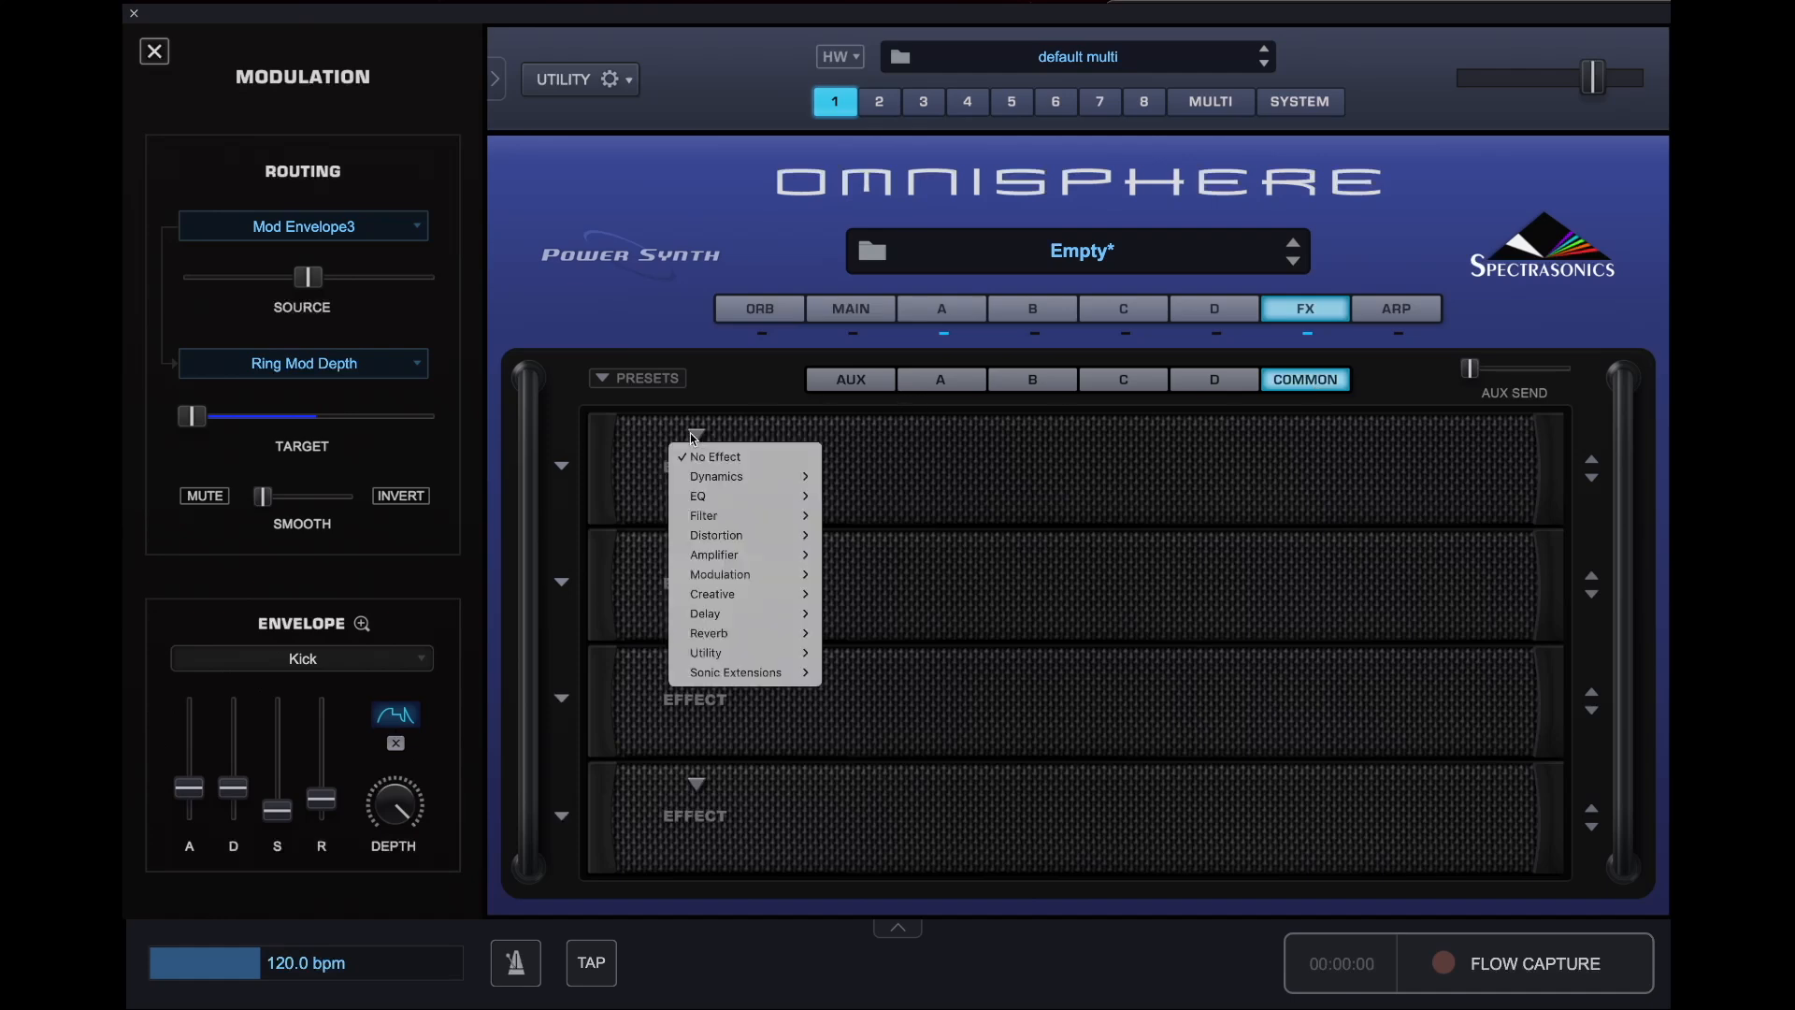
{"action": "mouse_move", "coordinate": [743, 538]}
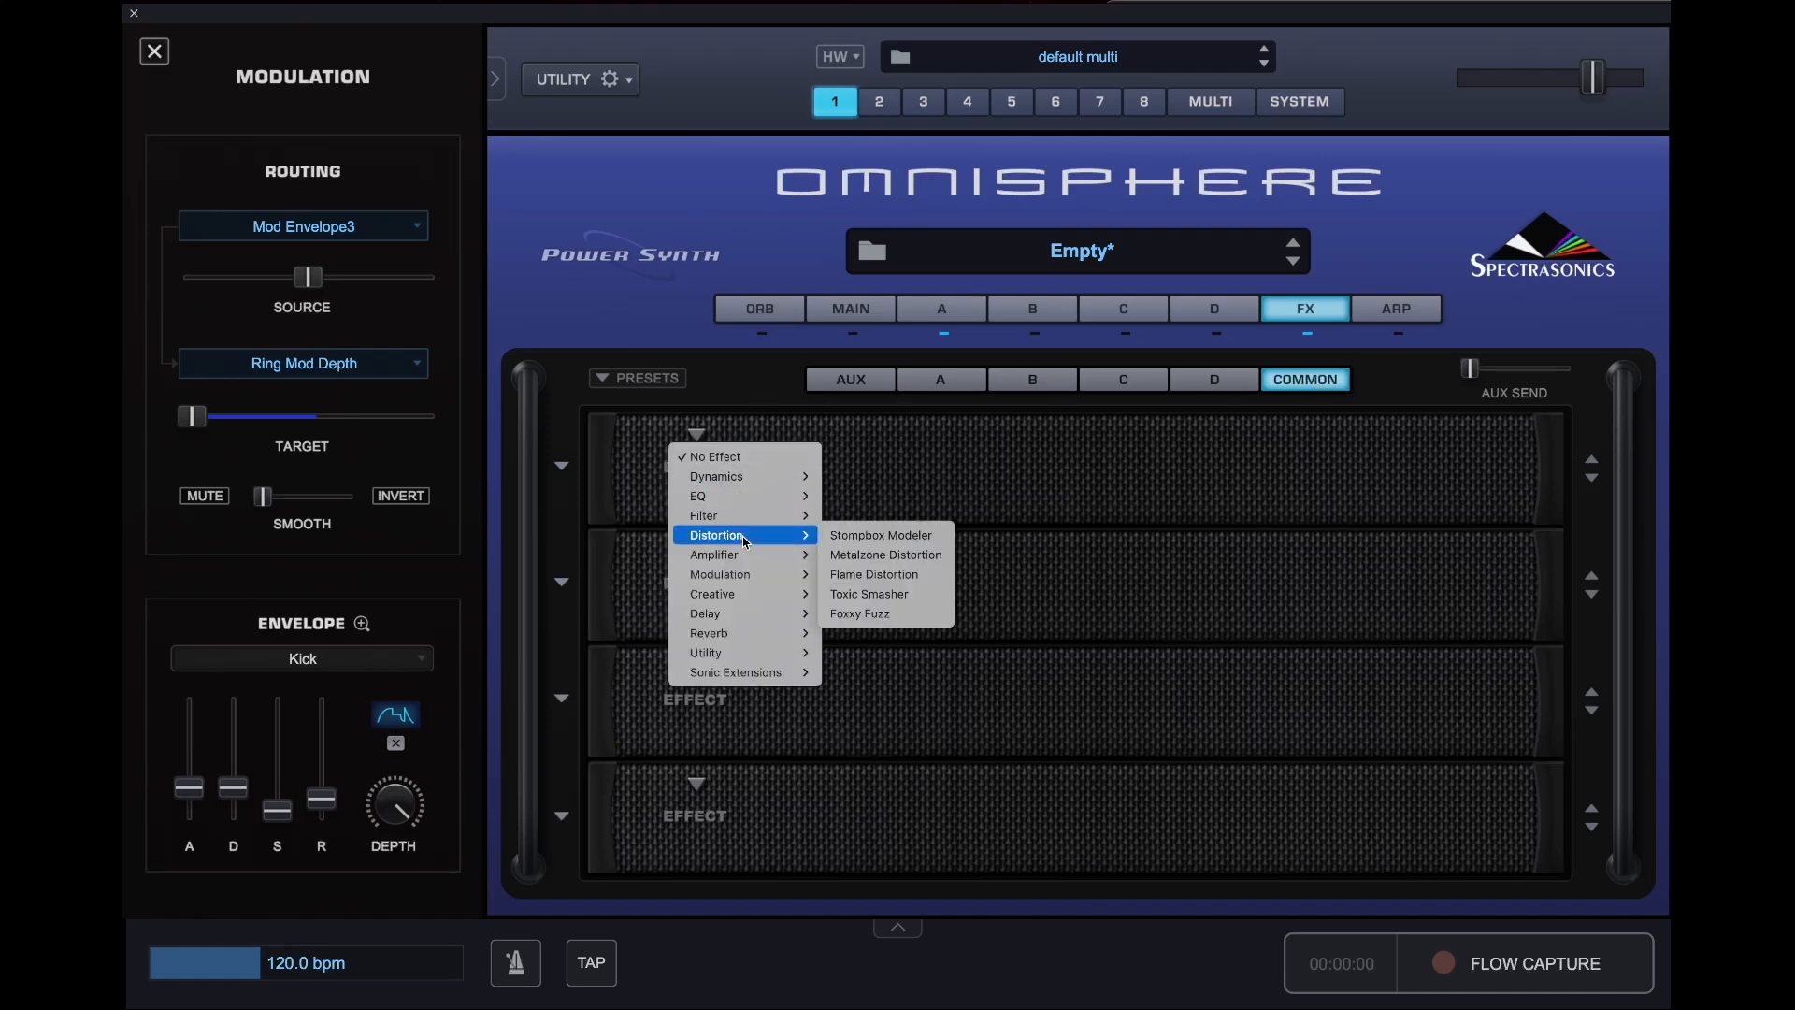
{"action": "left_click", "coordinate": [870, 577]}
- Add a Tube Limiter to the second slot of the common effects rack
{"action": "left_click", "coordinate": [696, 549]}
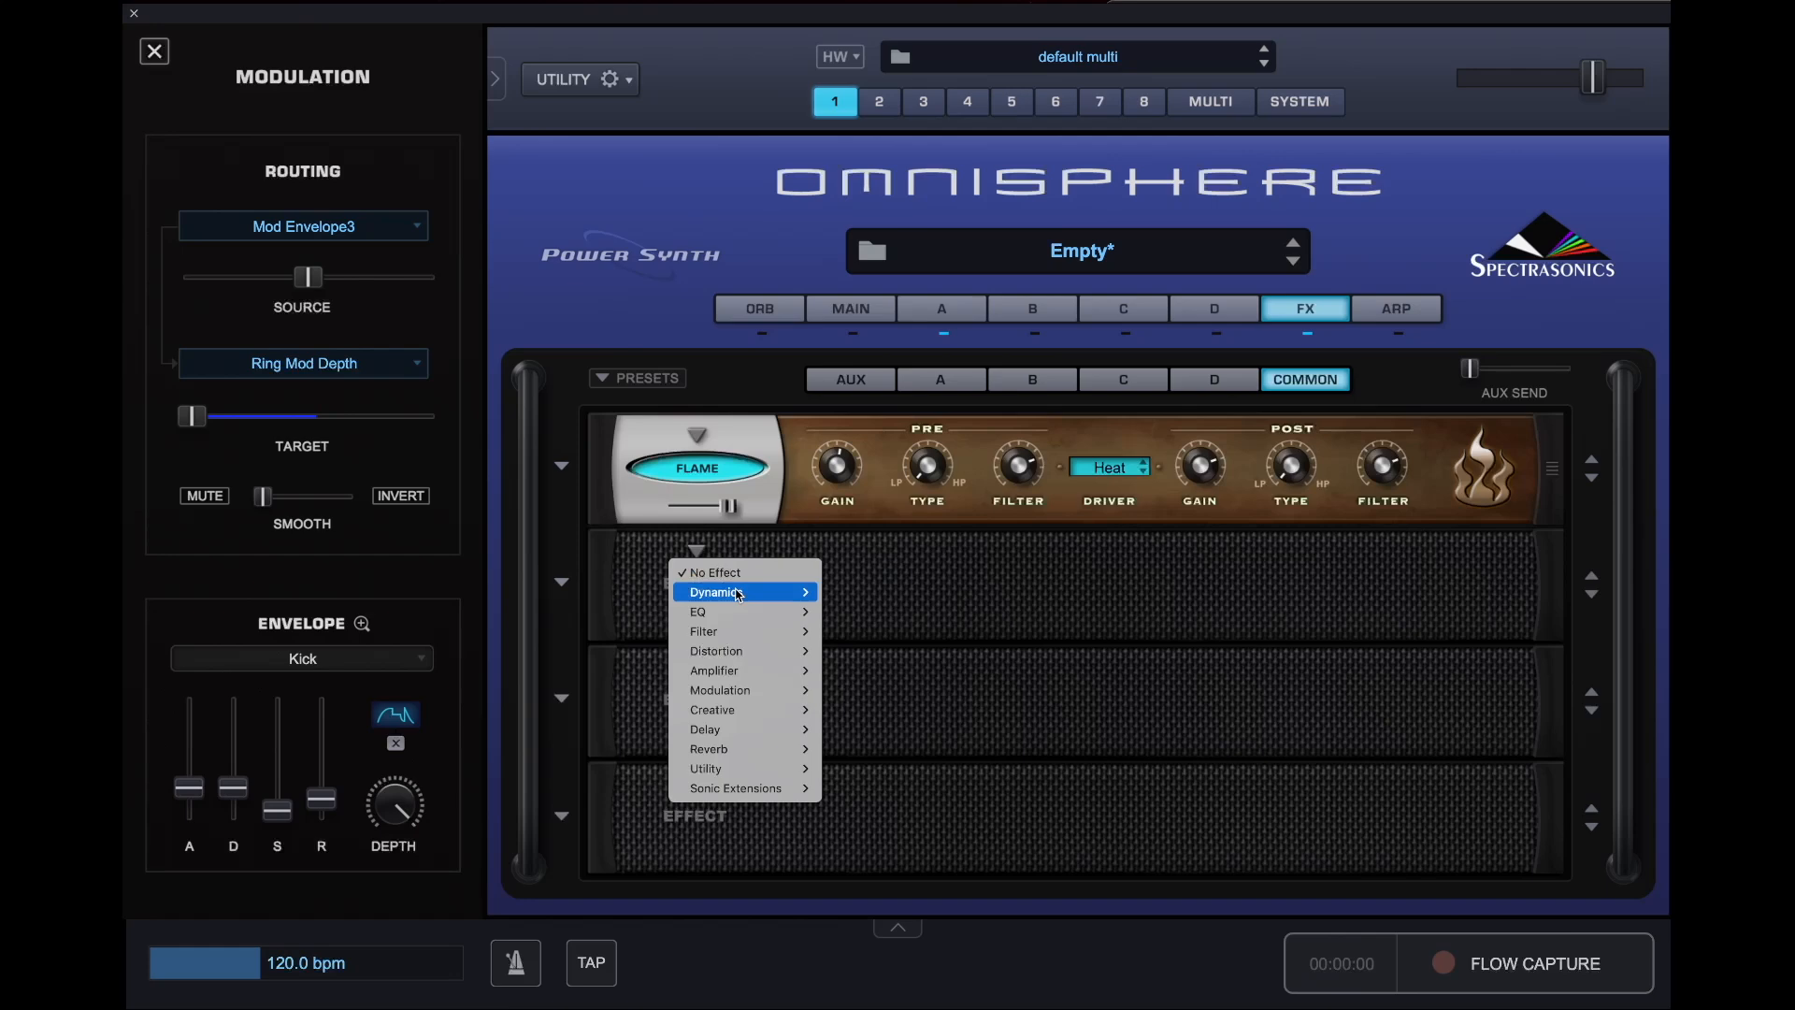
{"action": "mouse_move", "coordinate": [790, 594]}
{"action": "left_click", "coordinate": [861, 594]}
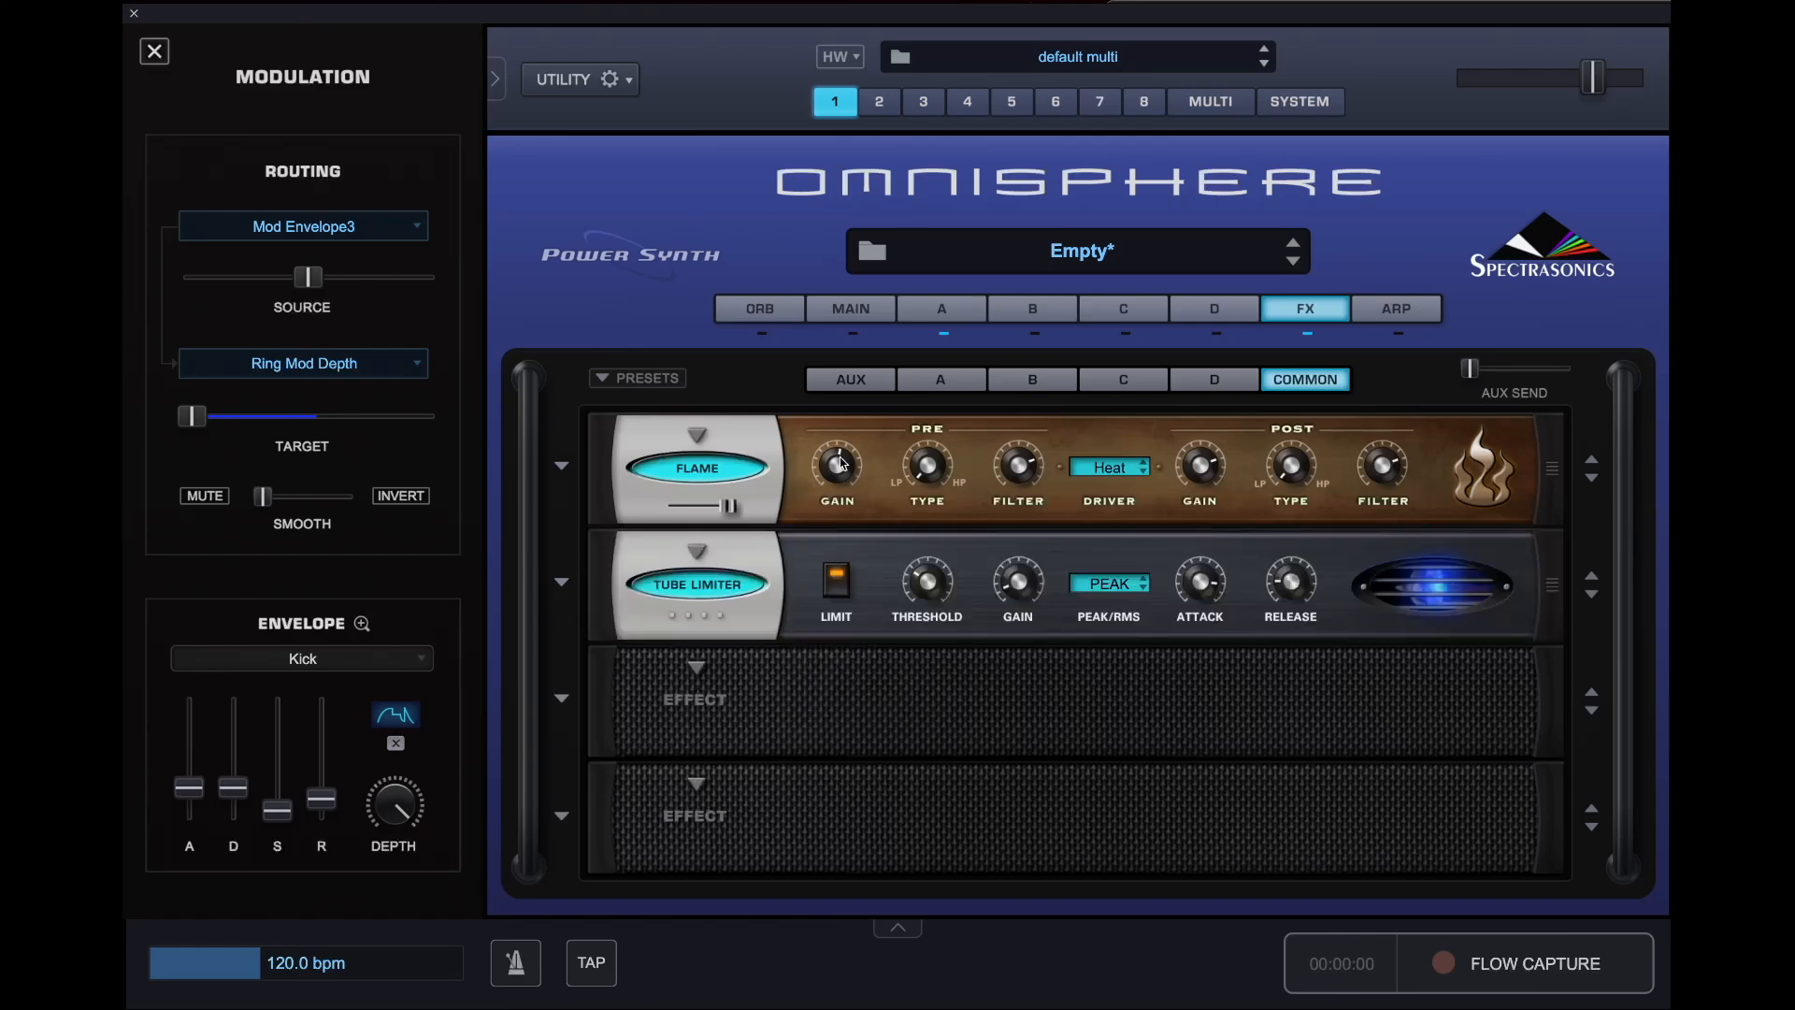
- Set the Flame driver to Loud, raise its pre gain and pre filter, and adjust its post gain, post filter and the Tube Limiter's threshold
{"action": "left_click_drag", "start_coordinate": [843, 463], "coordinate": [853, 440]}
{"action": "left_click_drag", "start_coordinate": [1026, 475], "coordinate": [1034, 199]}
{"action": "left_click", "coordinate": [1111, 467]}
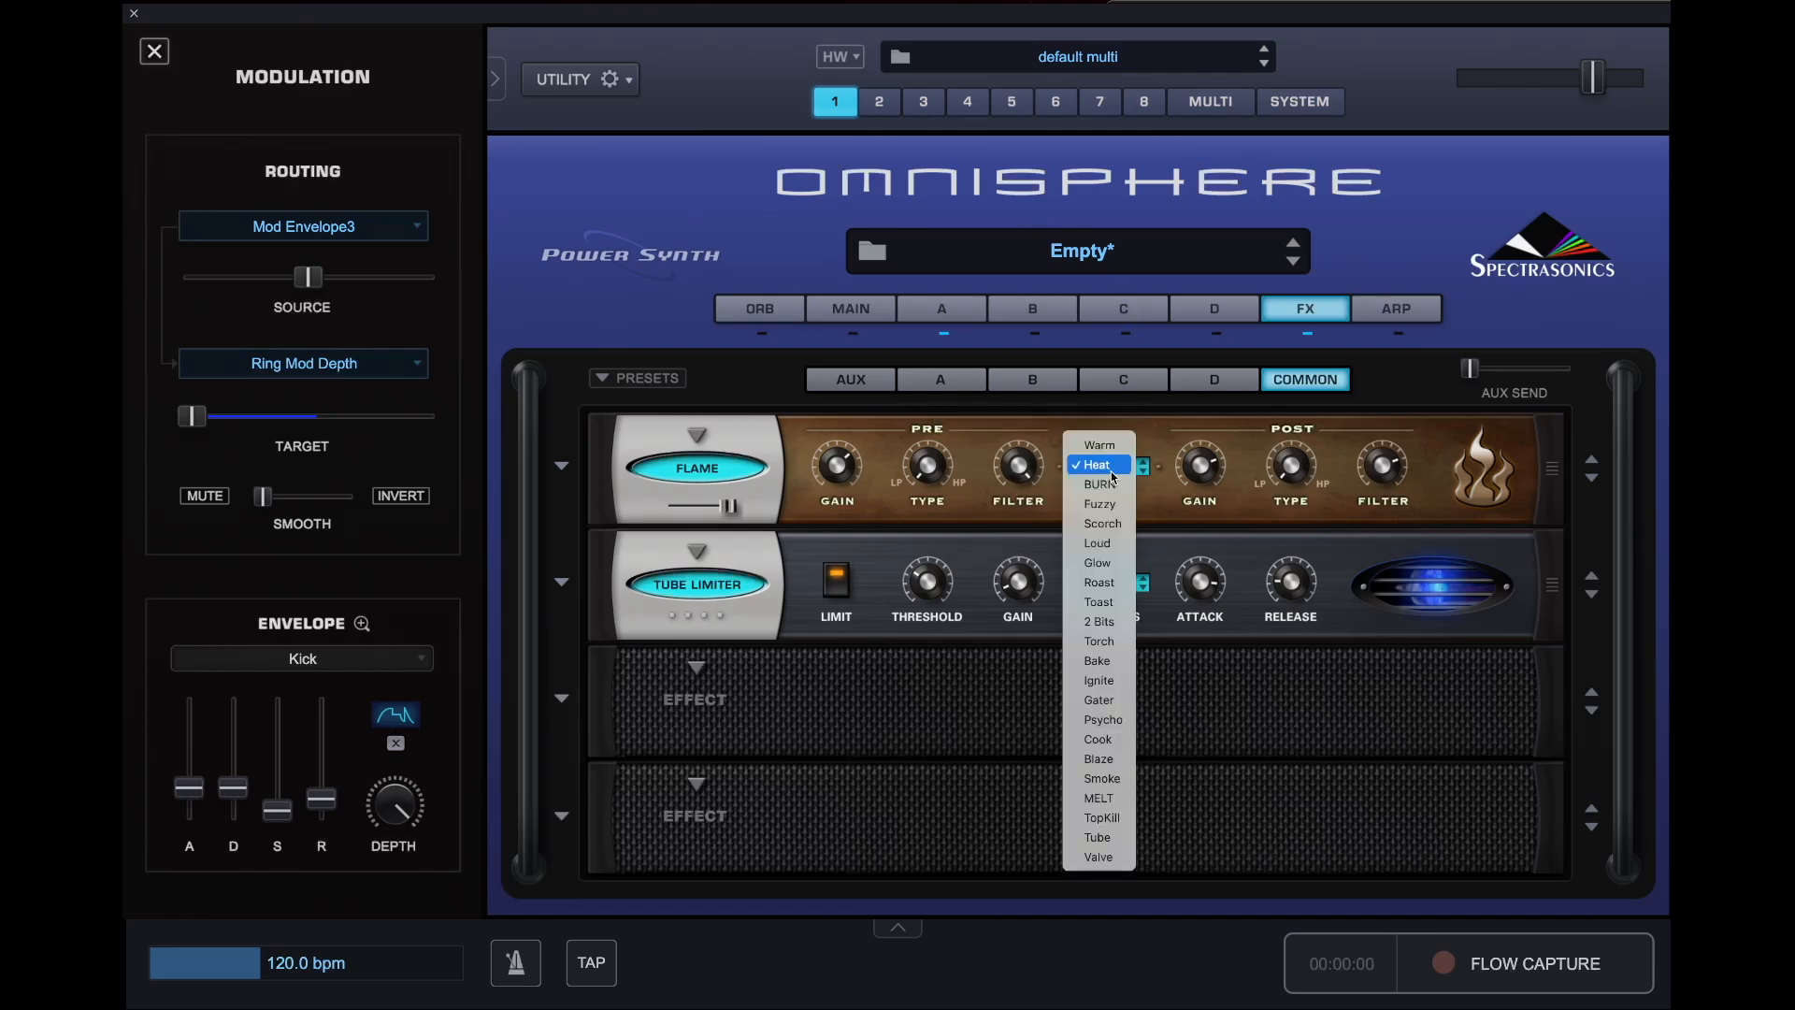
{"action": "left_click", "coordinate": [1107, 546]}
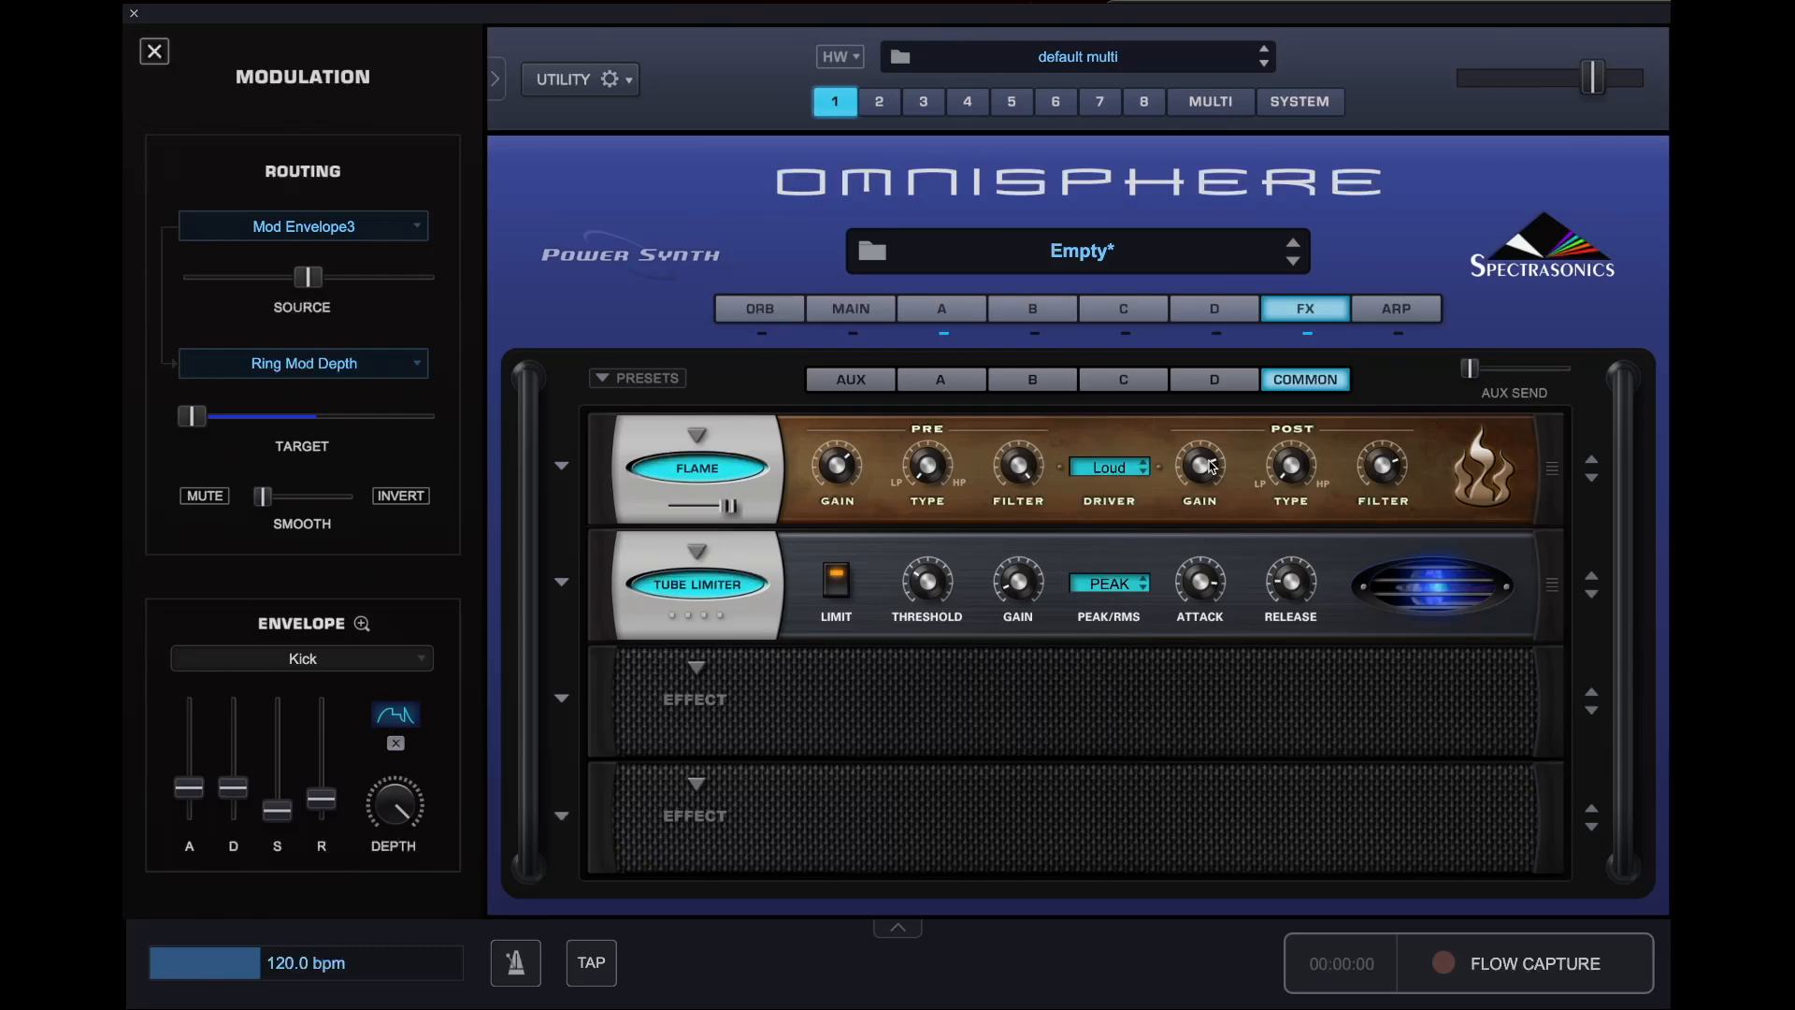
{"action": "left_click_drag", "start_coordinate": [1212, 467], "coordinate": [1219, 438]}
{"action": "left_click_drag", "start_coordinate": [1393, 465], "coordinate": [1394, 428]}
{"action": "left_click_drag", "start_coordinate": [930, 594], "coordinate": [1018, 571]}
- Enable Unison on layer A's oscillator, set its octave to -2 and raise its depth to about a quarter
{"action": "left_click", "coordinate": [952, 307]}
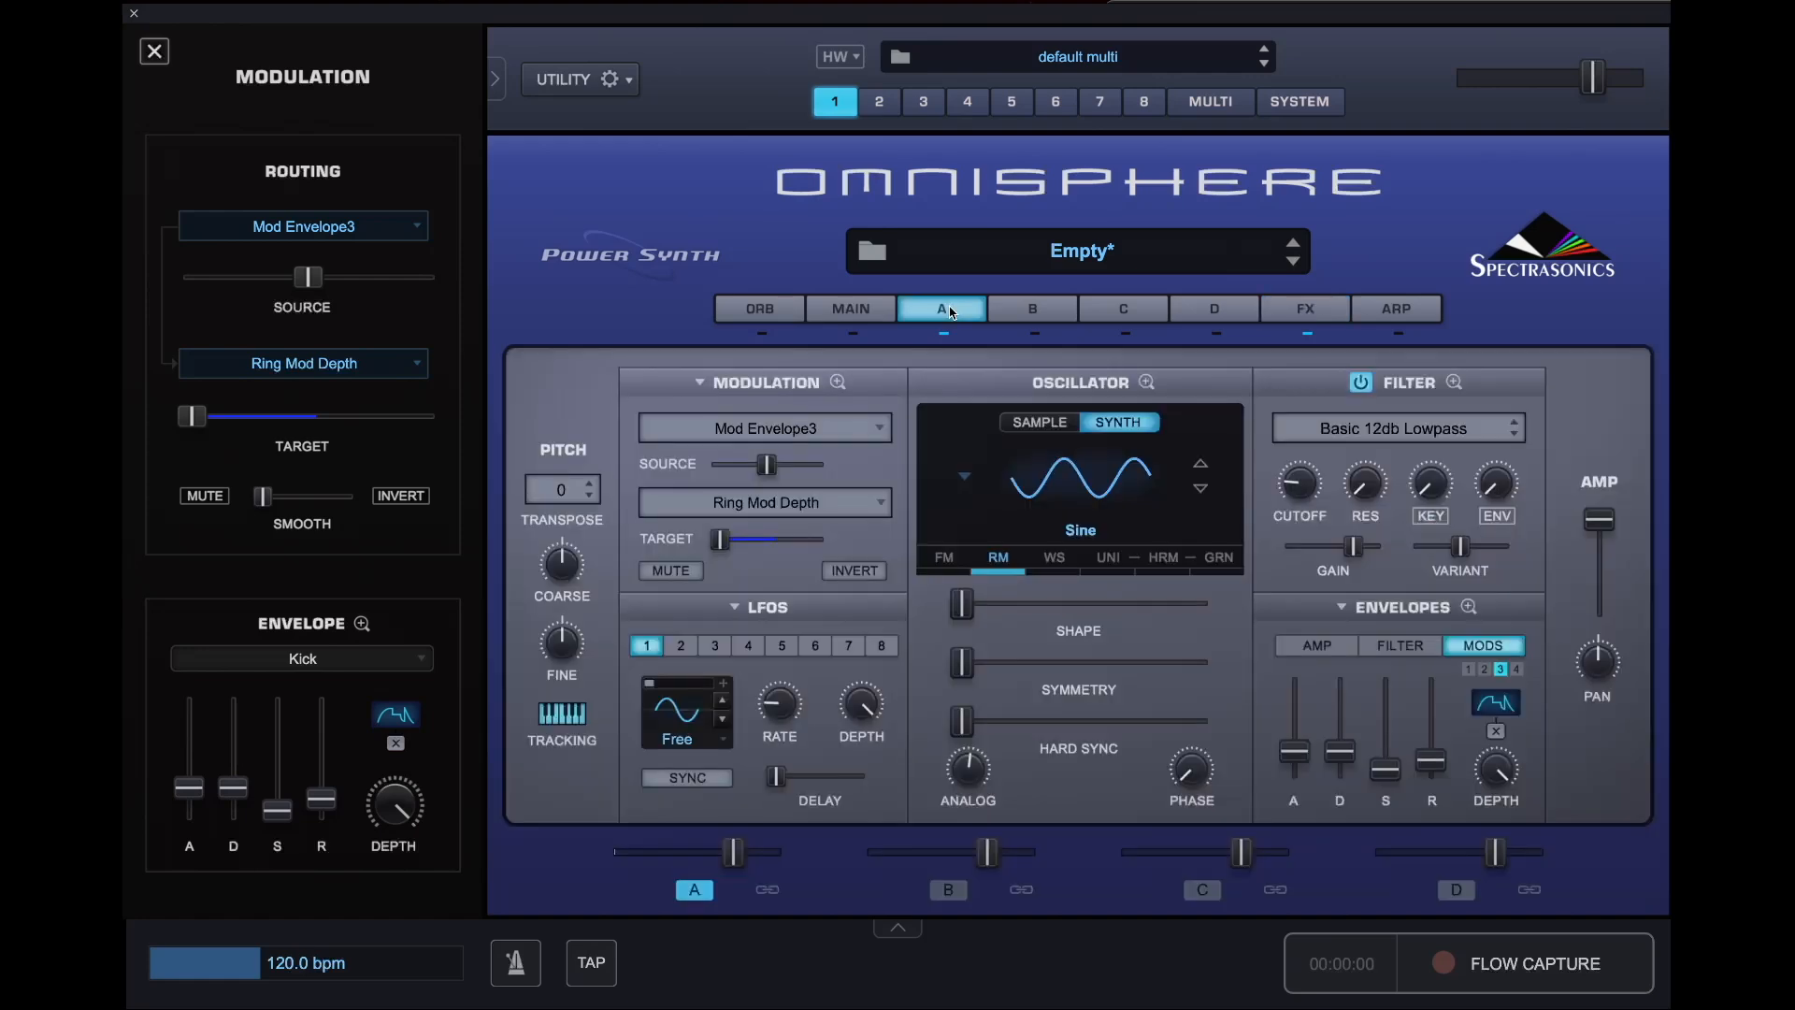
{"action": "left_click", "coordinate": [1110, 559]}
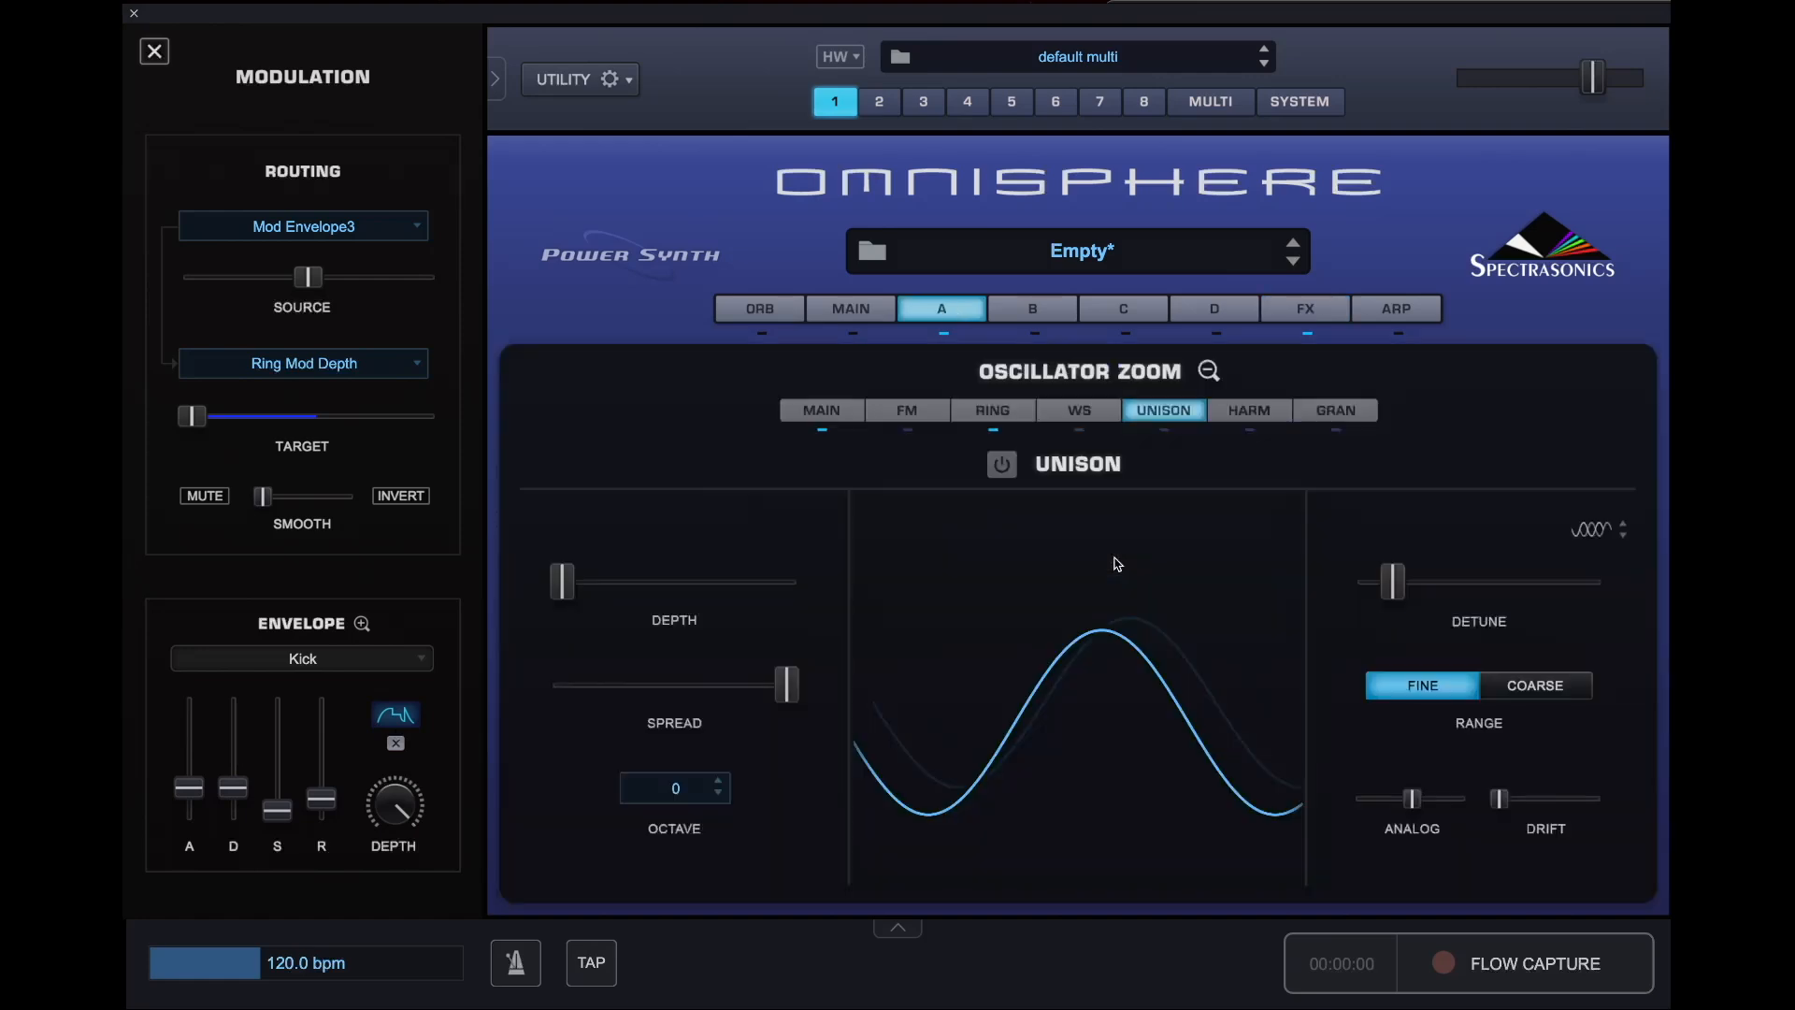
{"action": "left_click", "coordinate": [1003, 475]}
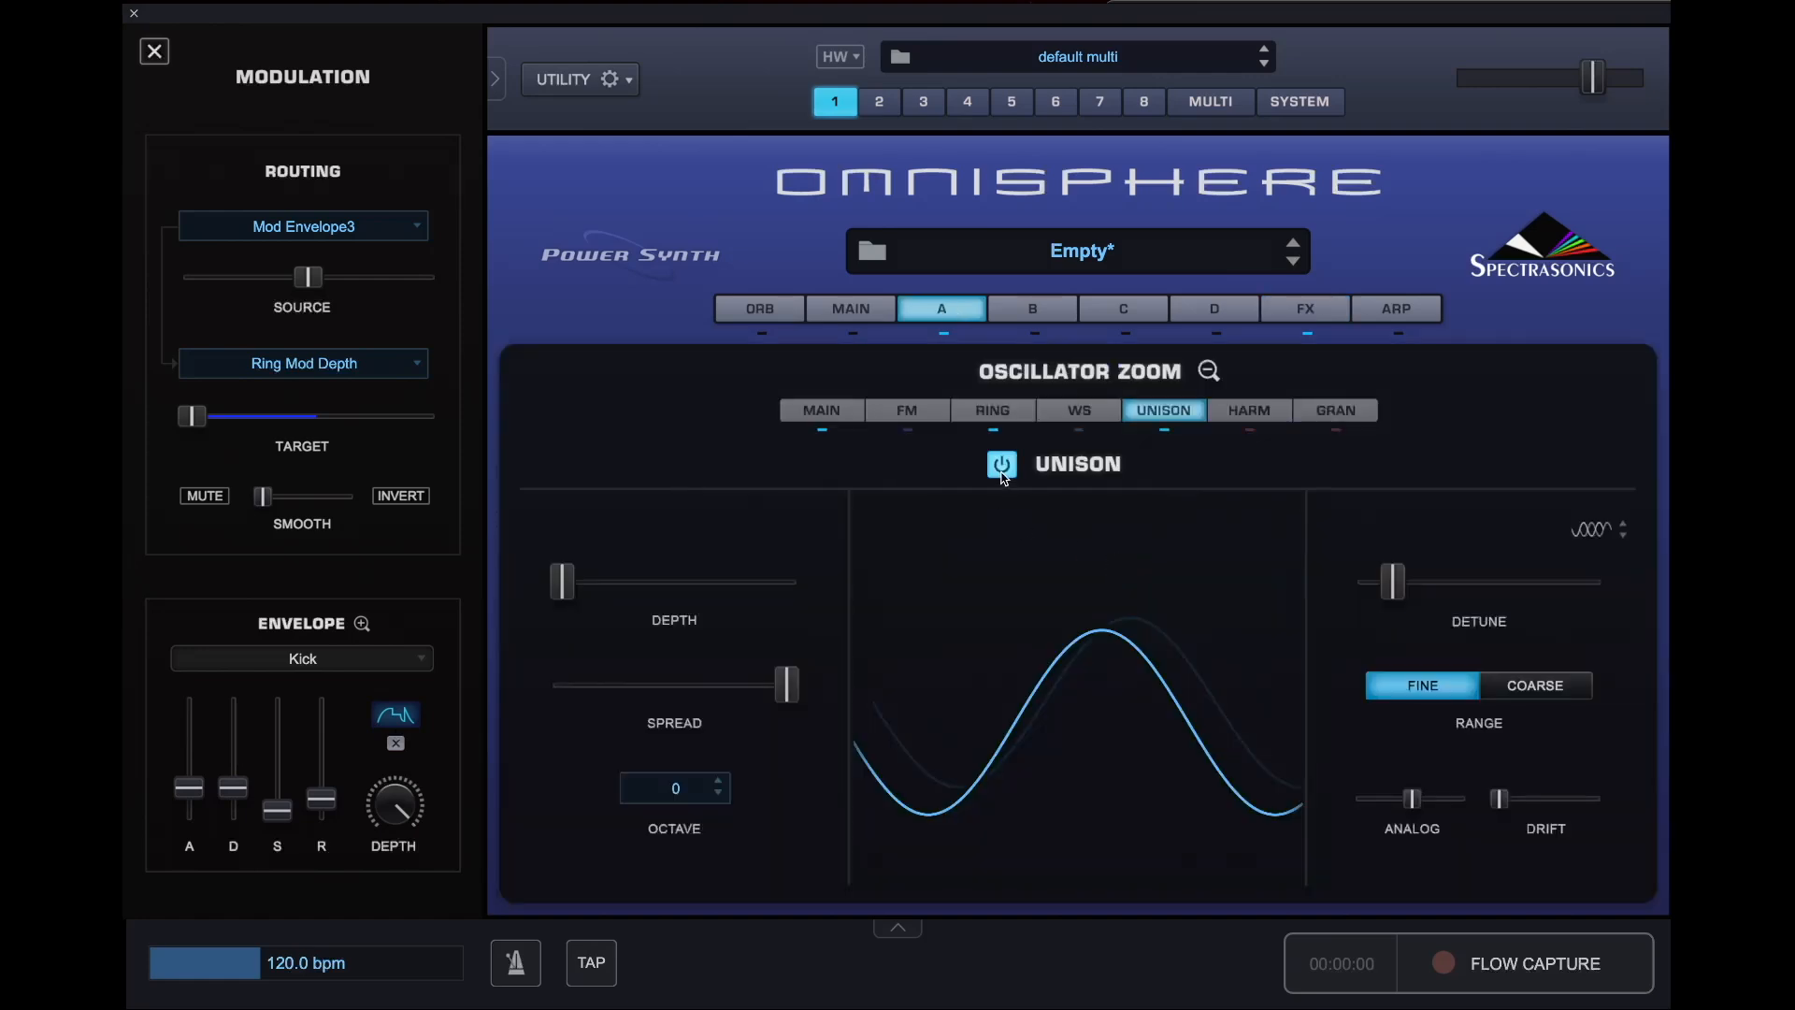
{"action": "left_click", "coordinate": [675, 798]}
{"action": "left_click", "coordinate": [659, 823]}
{"action": "left_click_drag", "start_coordinate": [561, 581], "coordinate": [628, 587]}
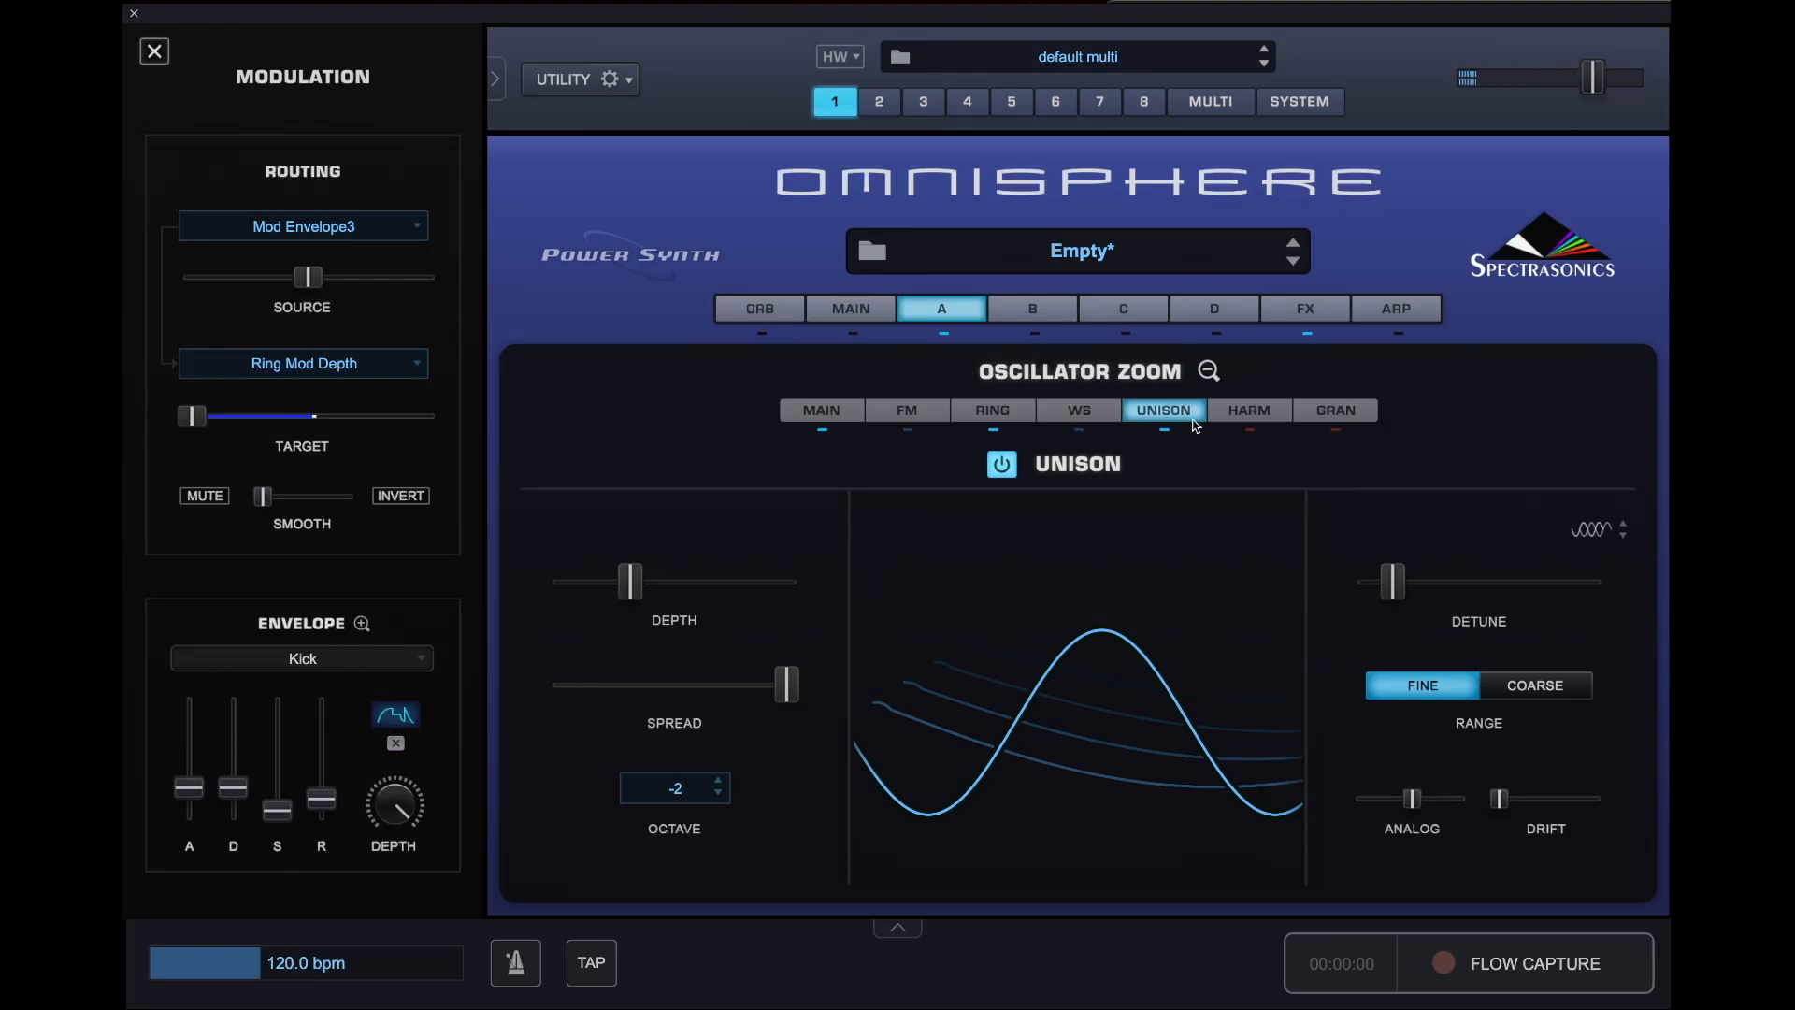
- Move the Tube Limiter to the last slot of the common effects rack and add Under Echo in the second slot
{"action": "left_click", "coordinate": [1311, 318]}
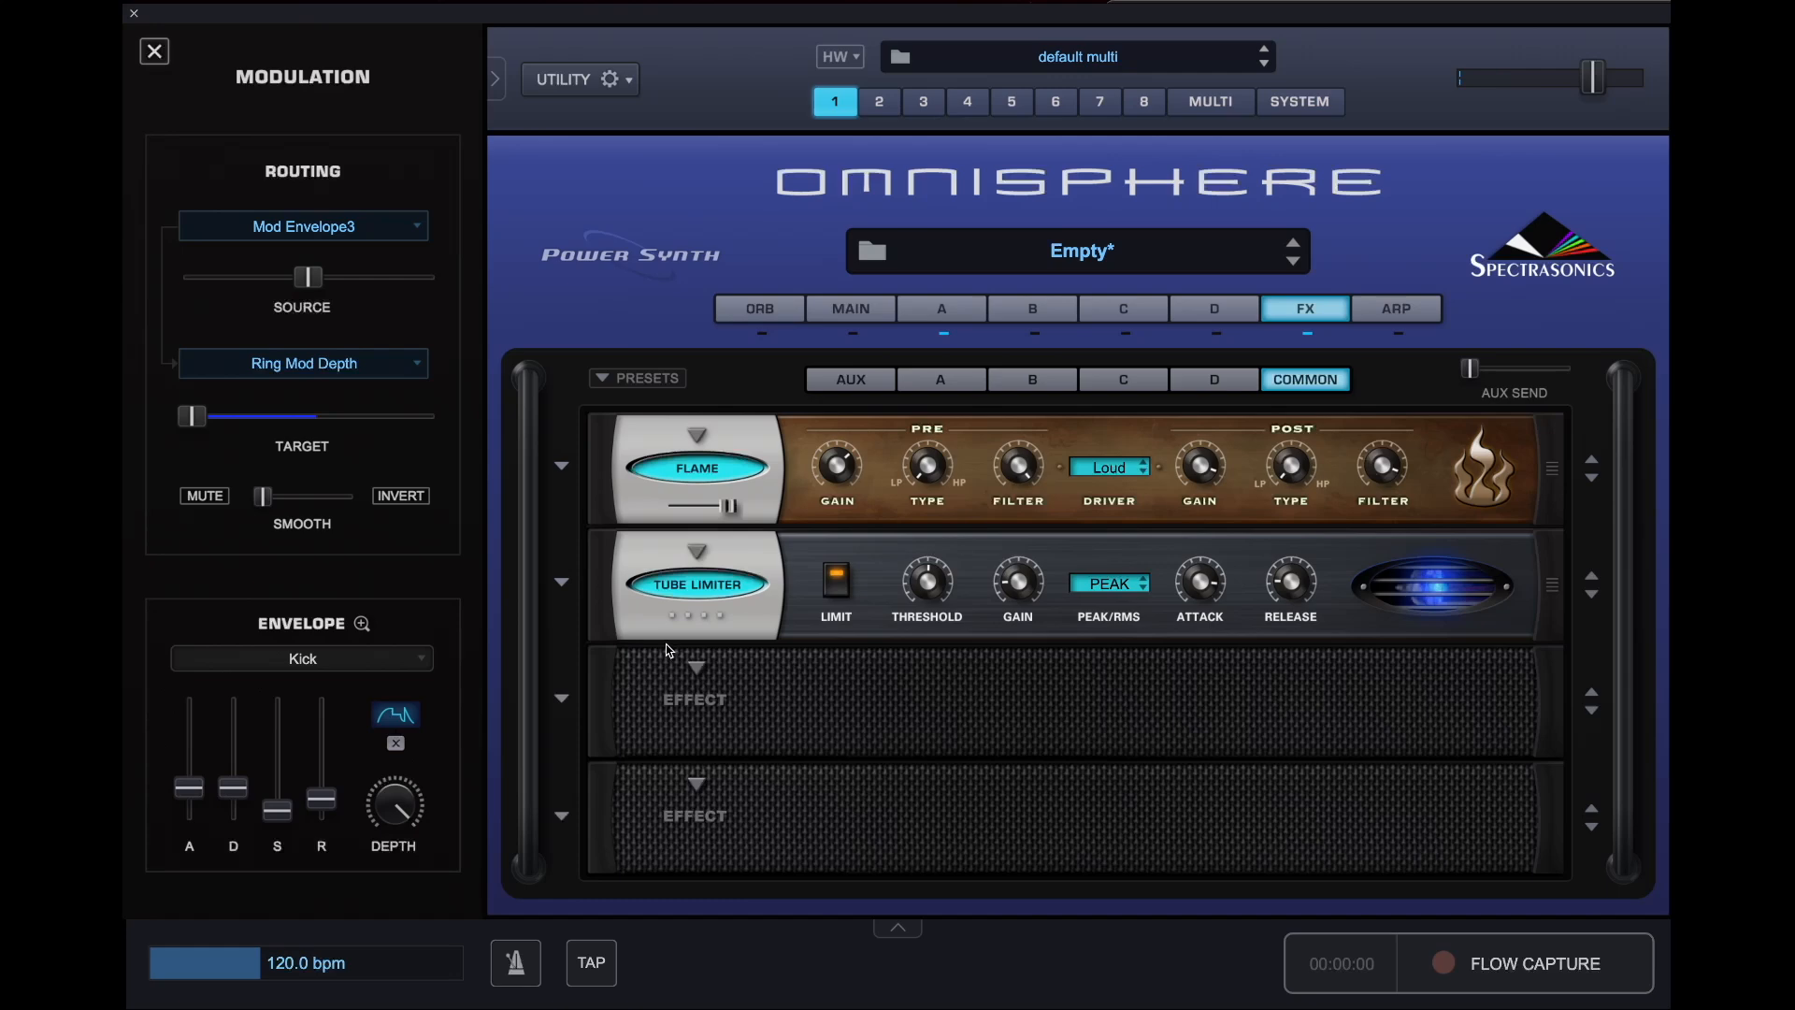
{"action": "left_click_drag", "start_coordinate": [615, 581], "coordinate": [614, 756]}
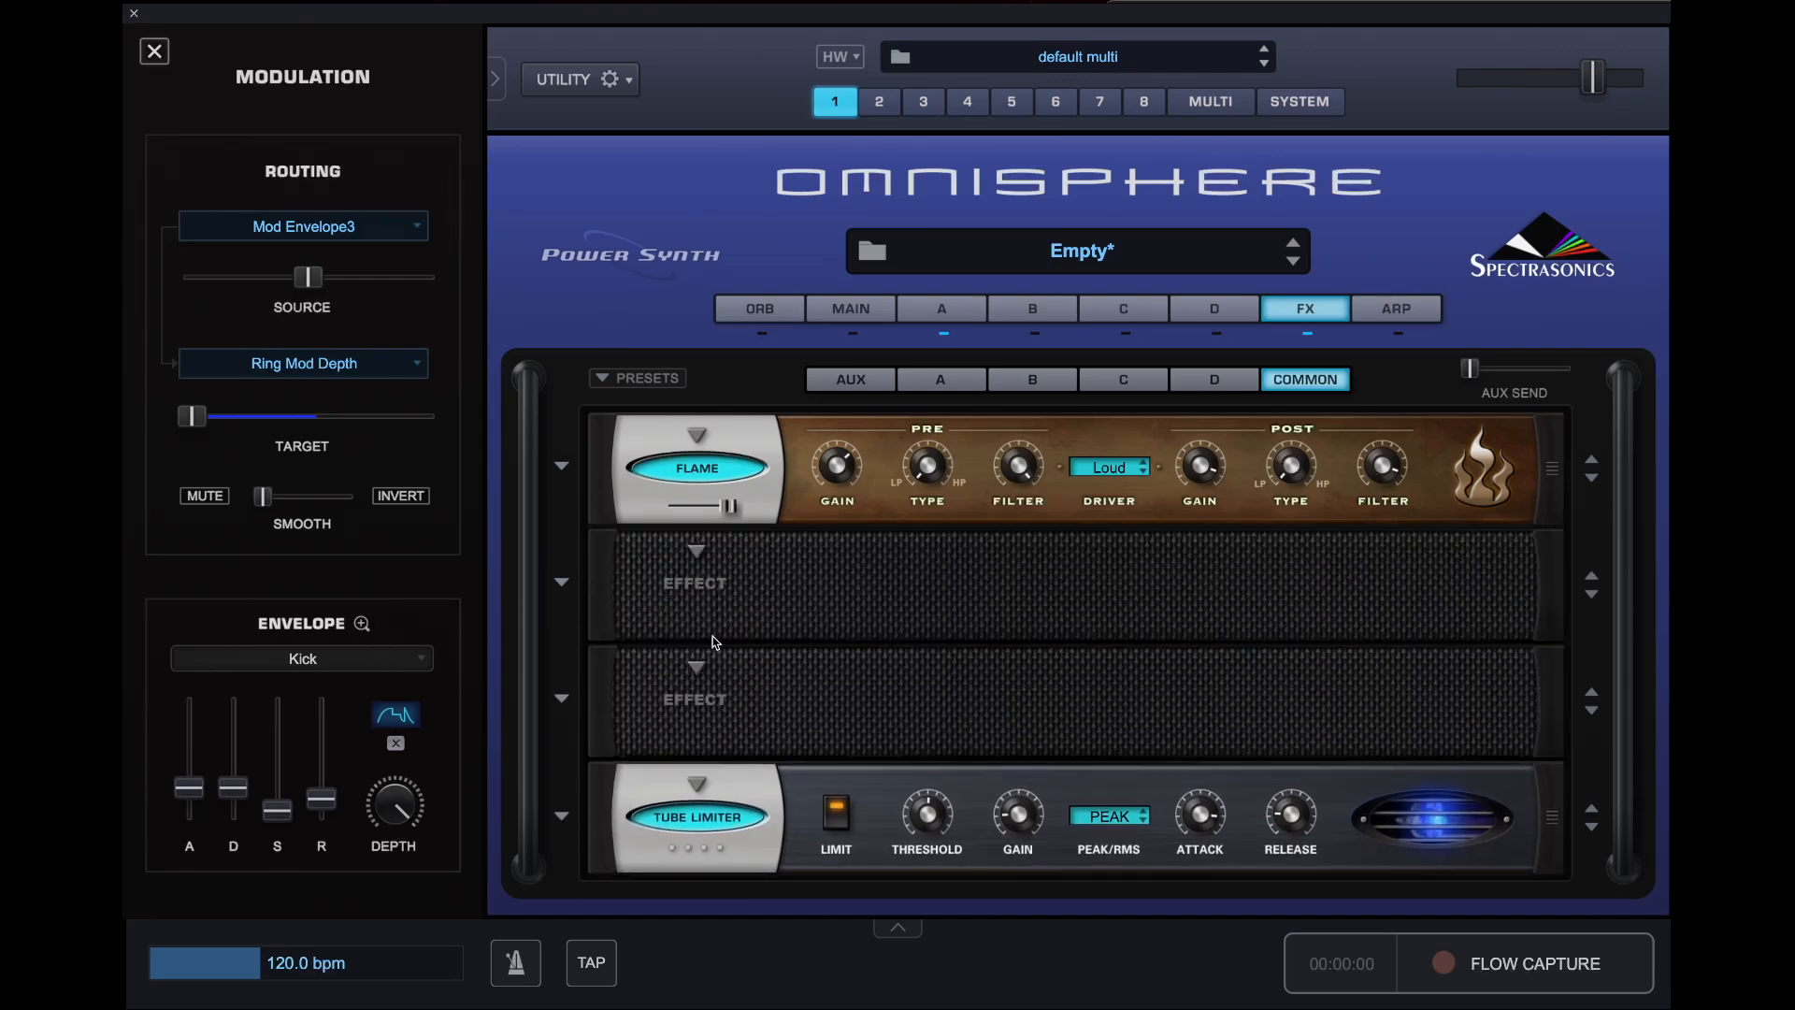
{"action": "left_click", "coordinate": [698, 554]}
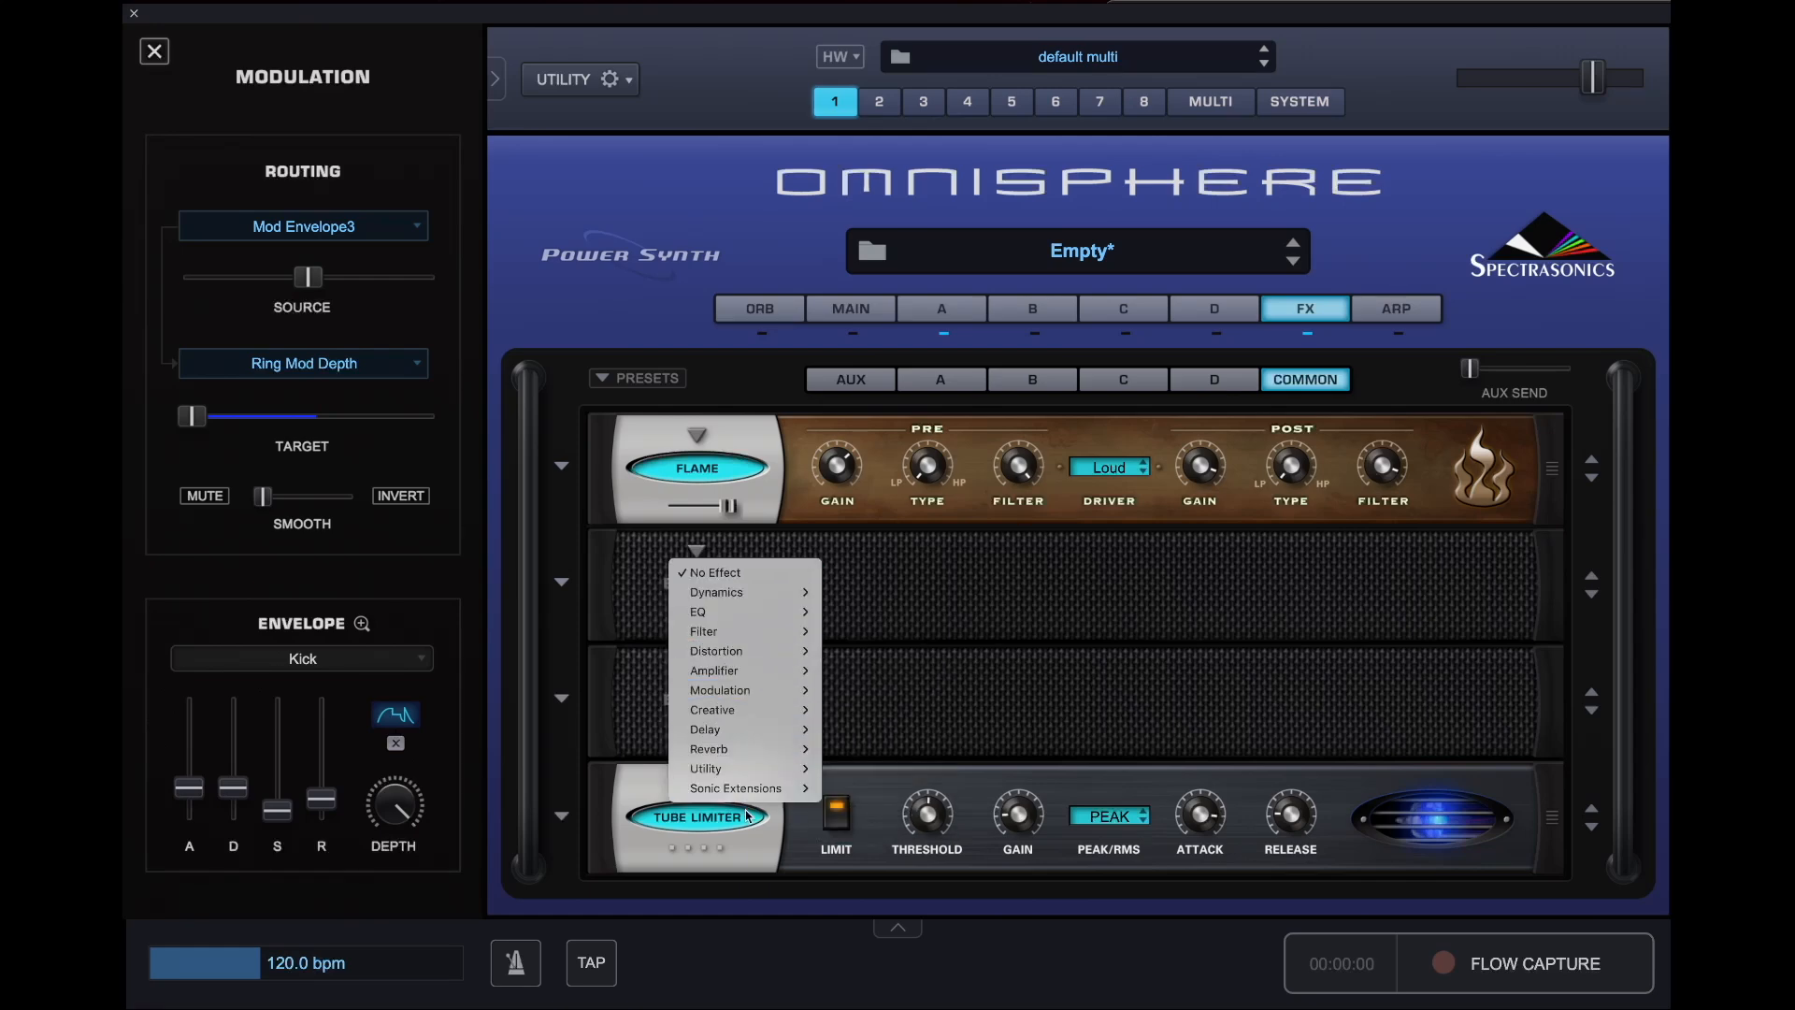
{"action": "mouse_move", "coordinate": [760, 798]}
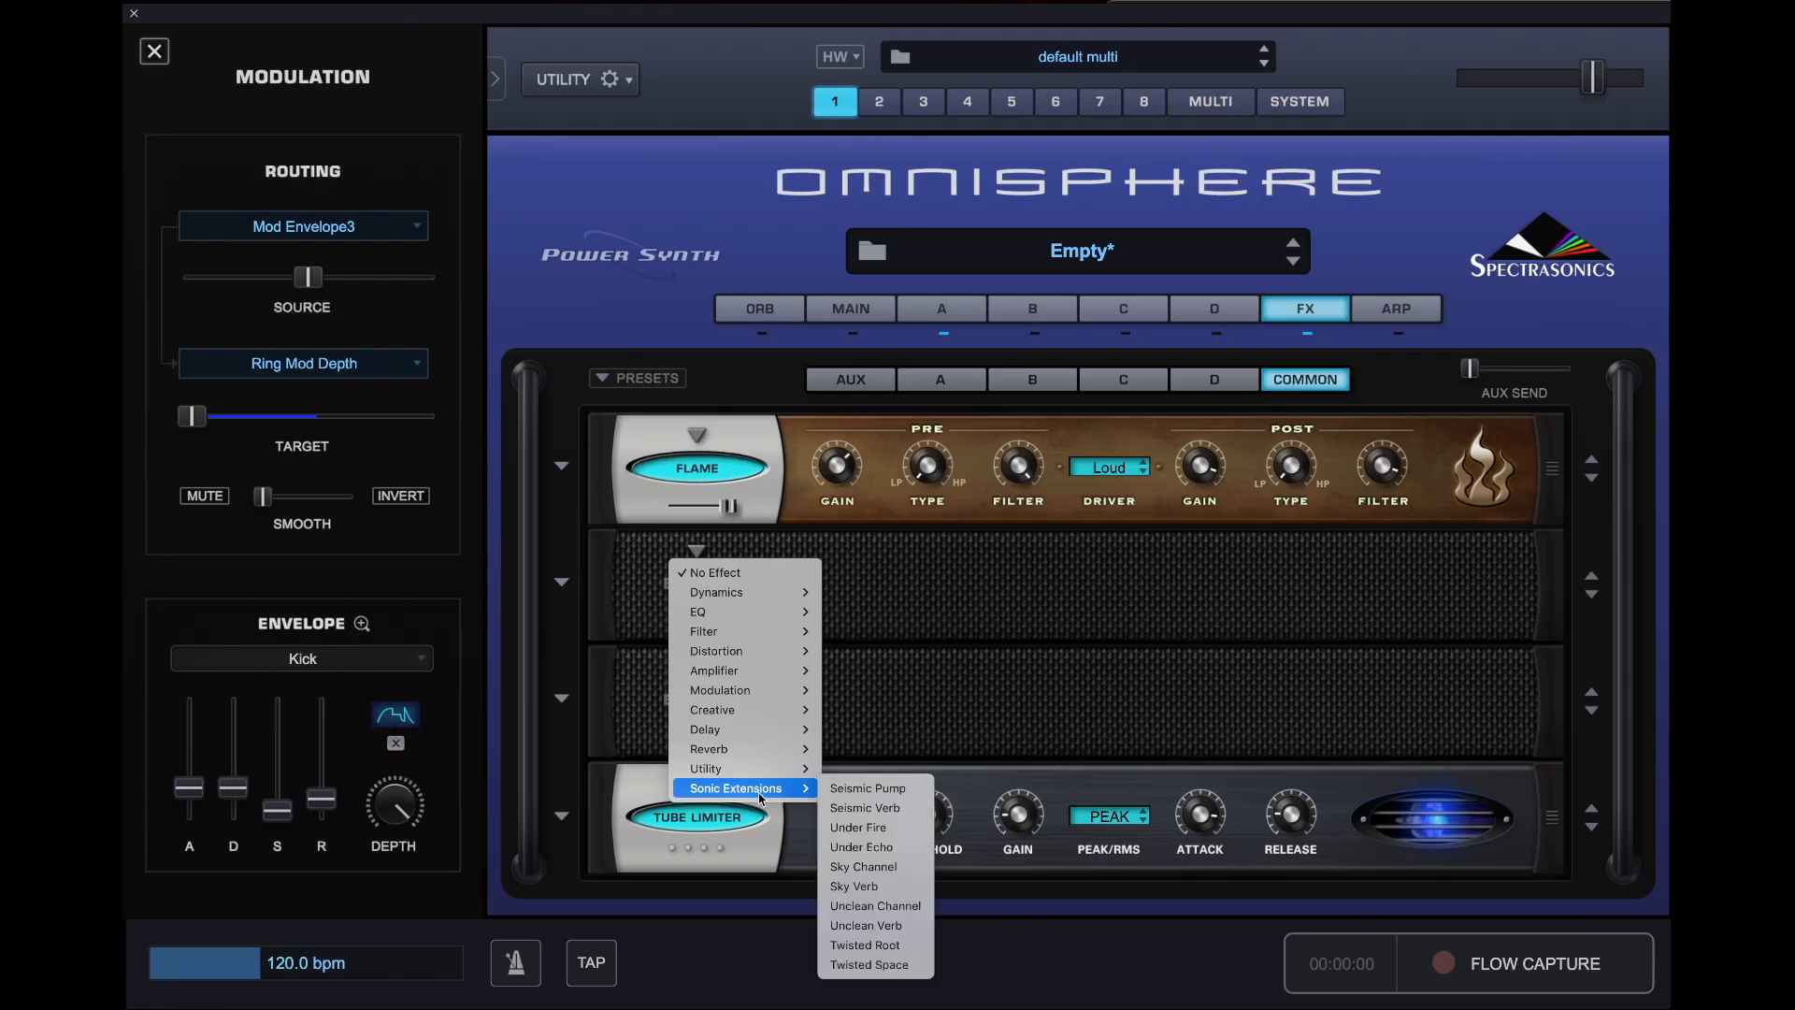
{"action": "left_click", "coordinate": [877, 849]}
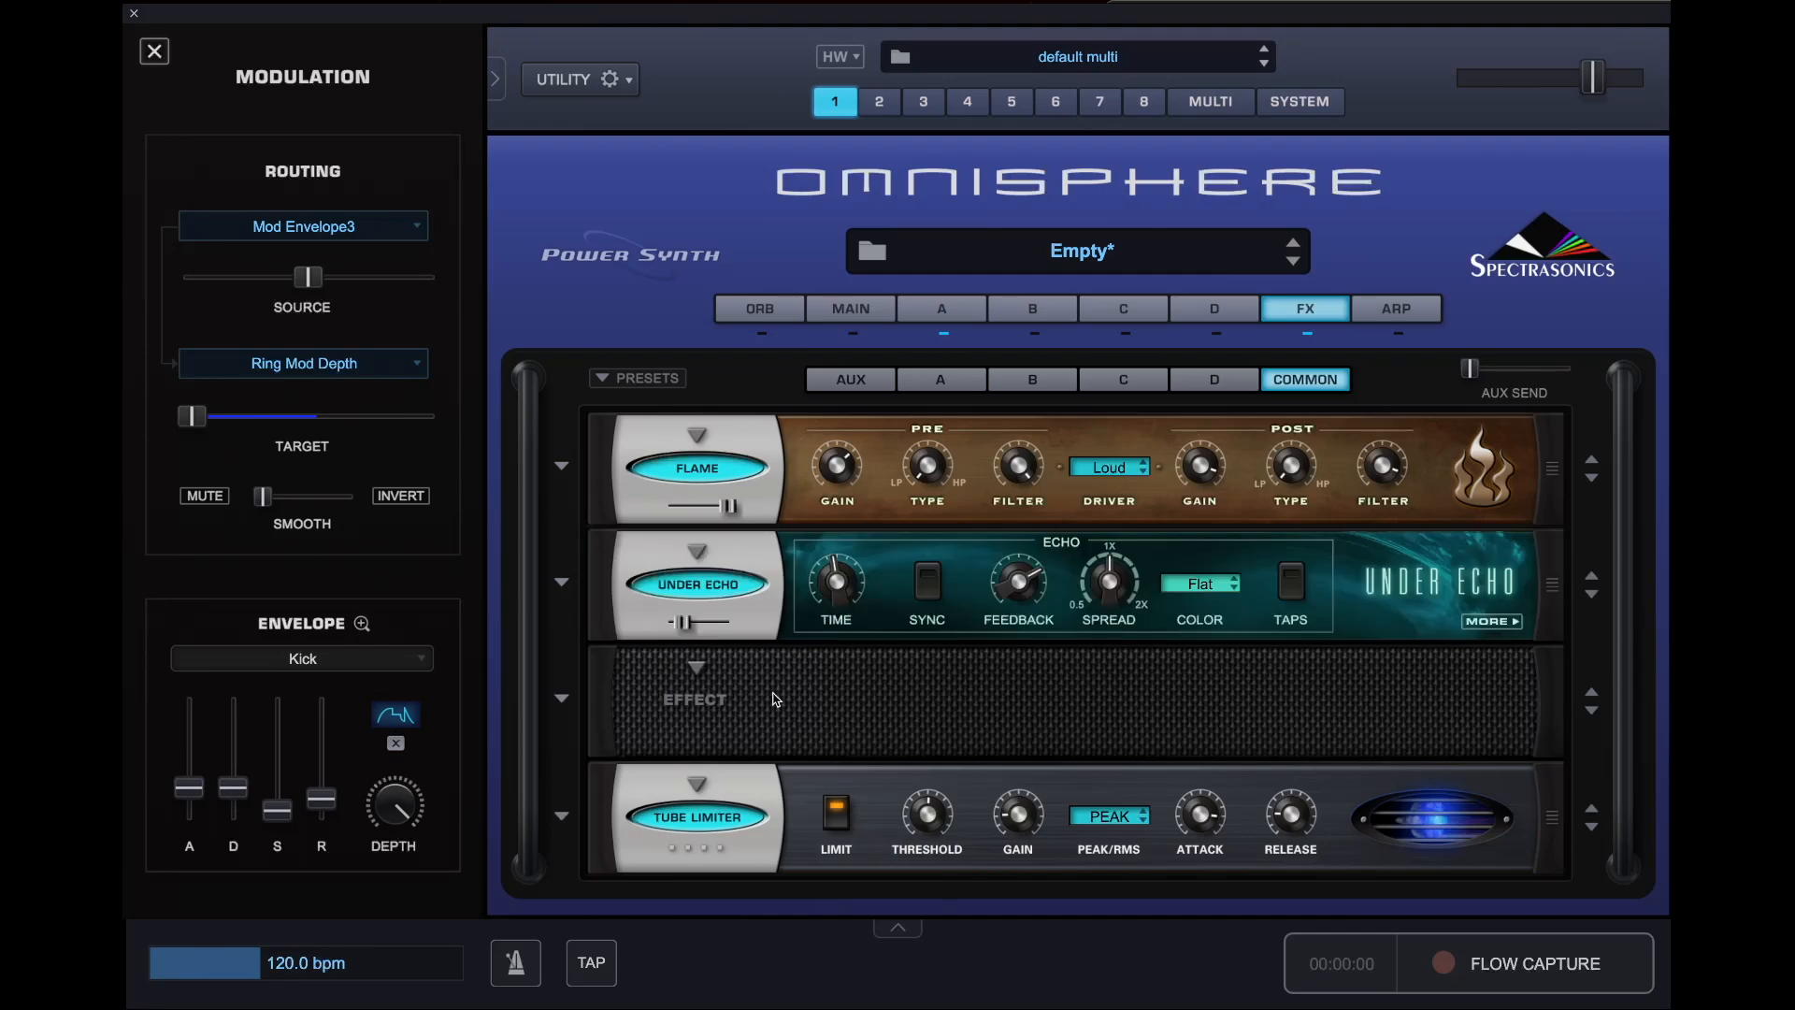
- Add Under Fire to the third slot of the common effects rack
{"action": "left_click", "coordinate": [703, 668]}
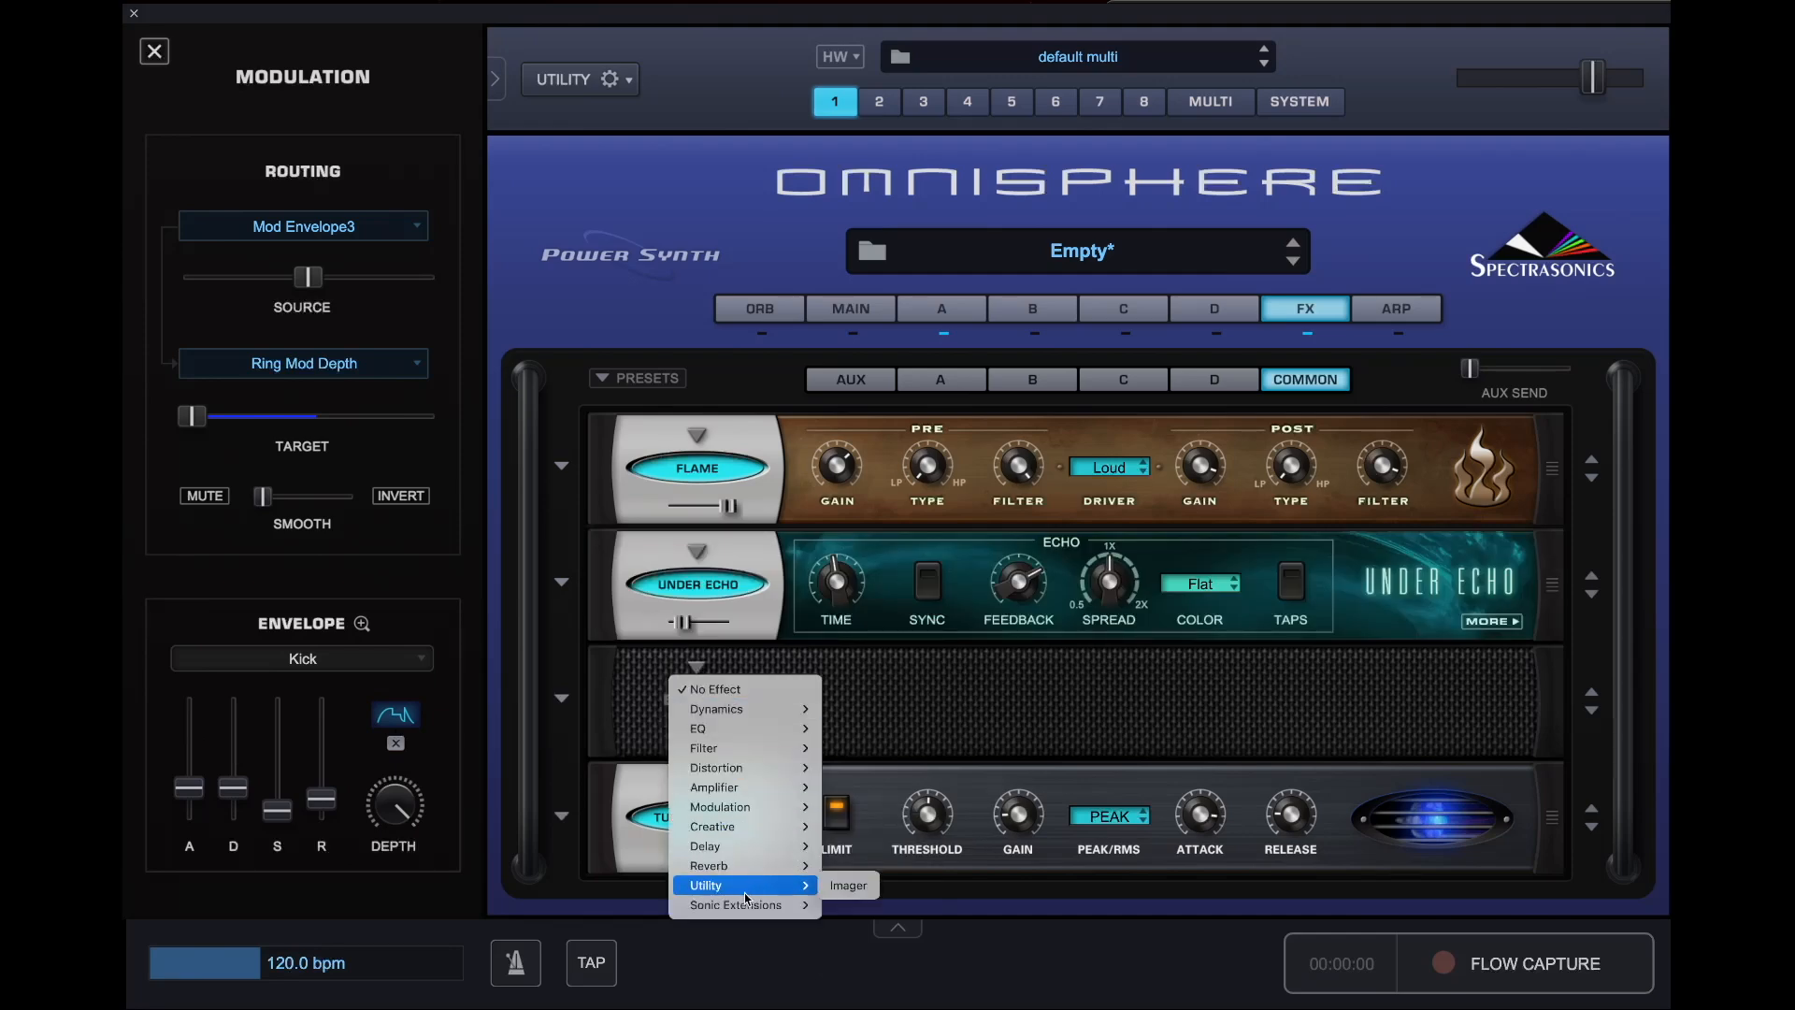
{"action": "mouse_move", "coordinate": [747, 903]}
{"action": "left_click", "coordinate": [862, 944]}
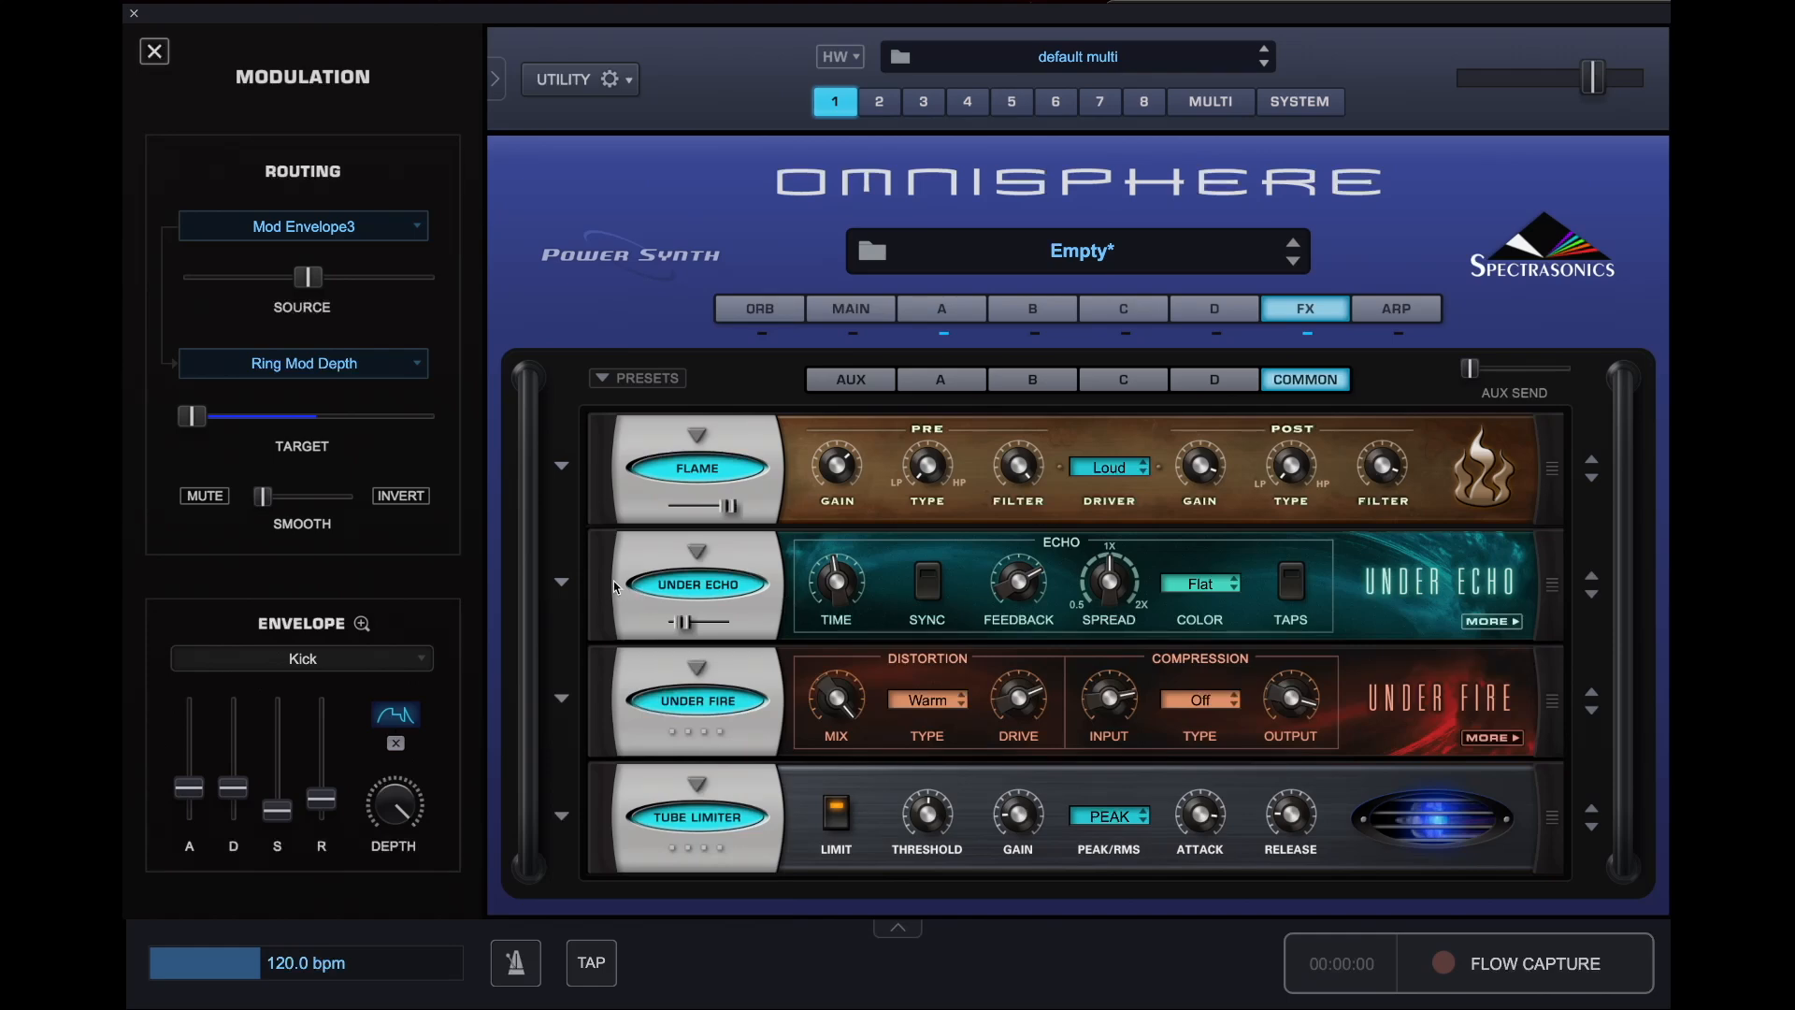
- Load the Drums preset for Under Echo and the Screaming Drive preset for Under Fire
{"action": "left_click", "coordinate": [567, 583]}
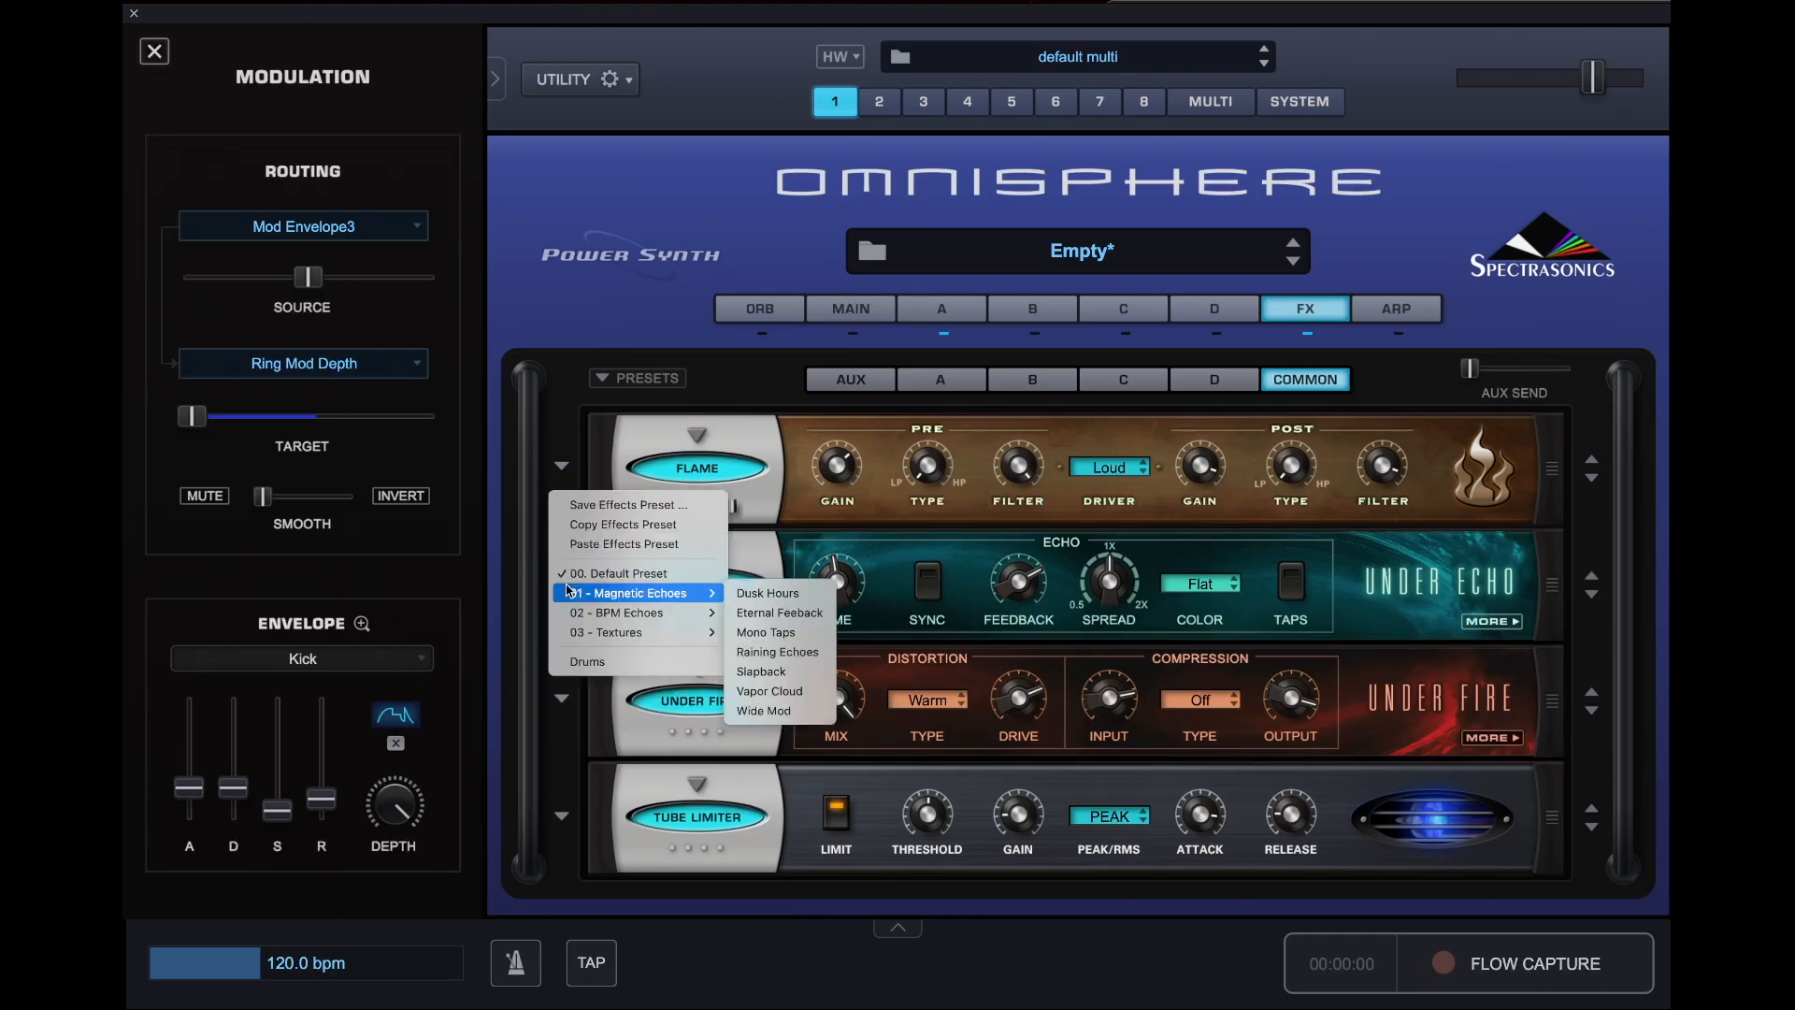
{"action": "left_click", "coordinate": [582, 662]}
{"action": "left_click", "coordinate": [561, 697]}
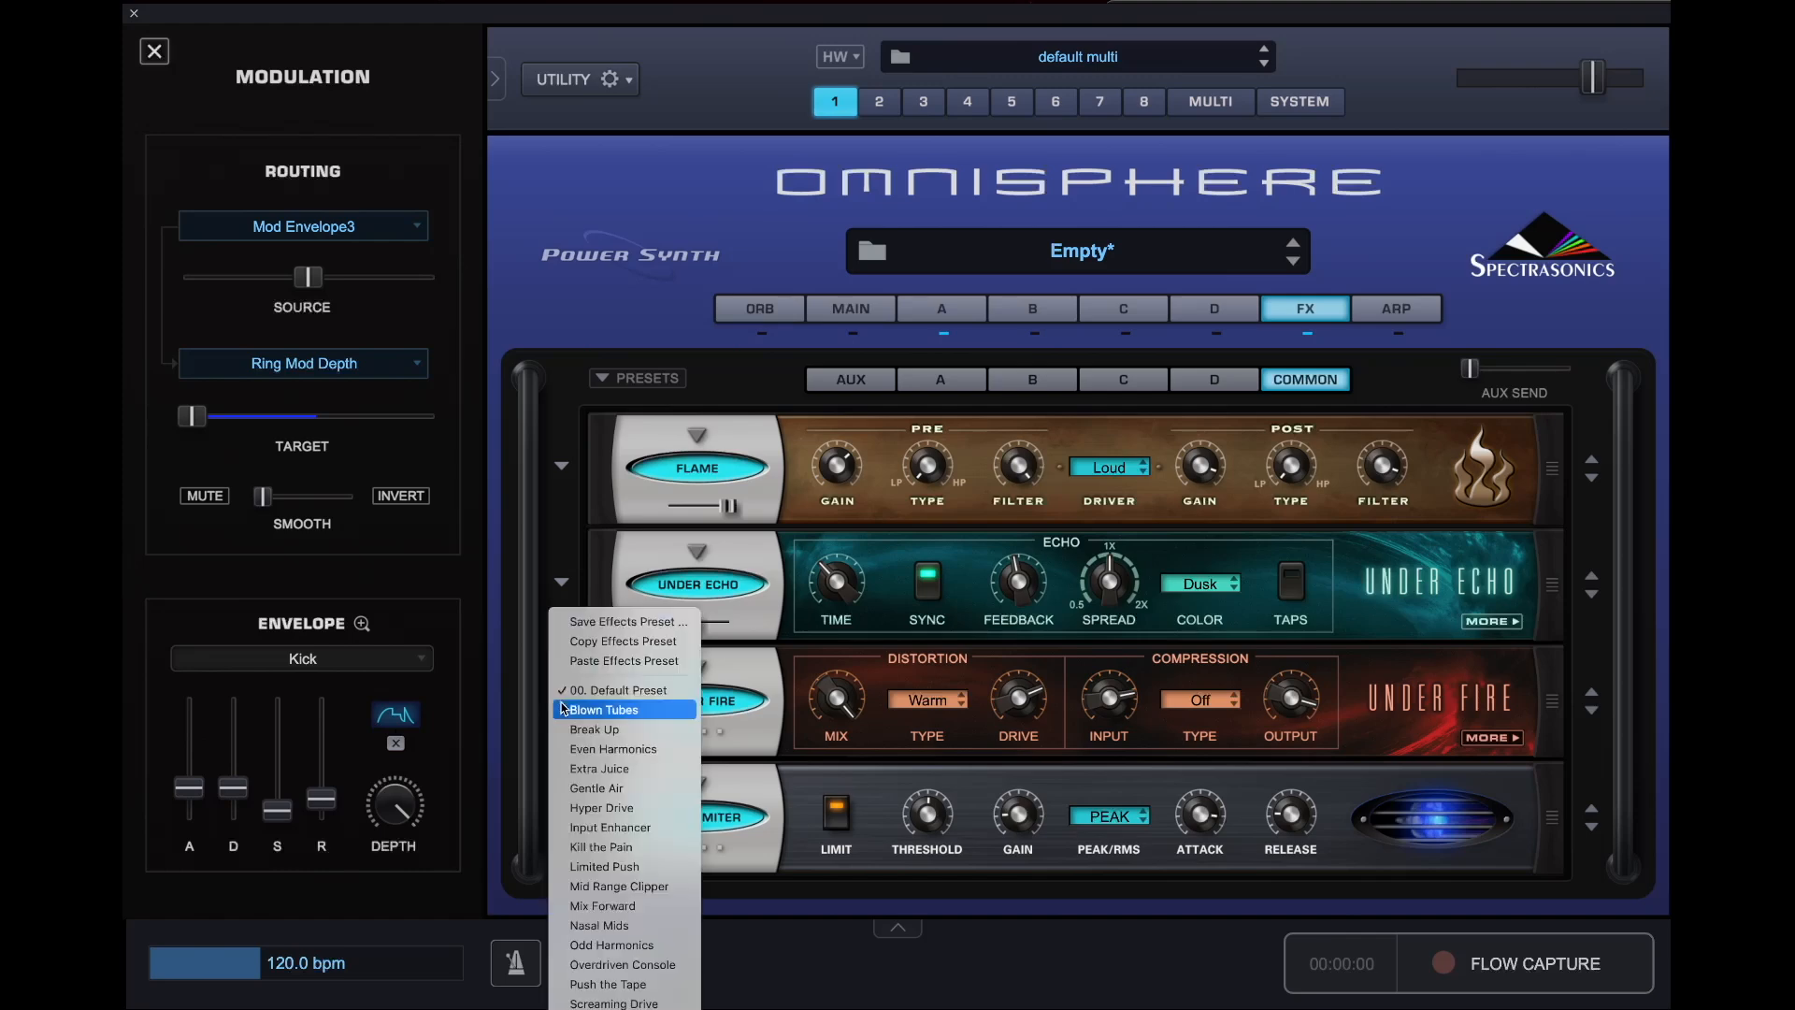
{"action": "left_click", "coordinate": [614, 1007]}
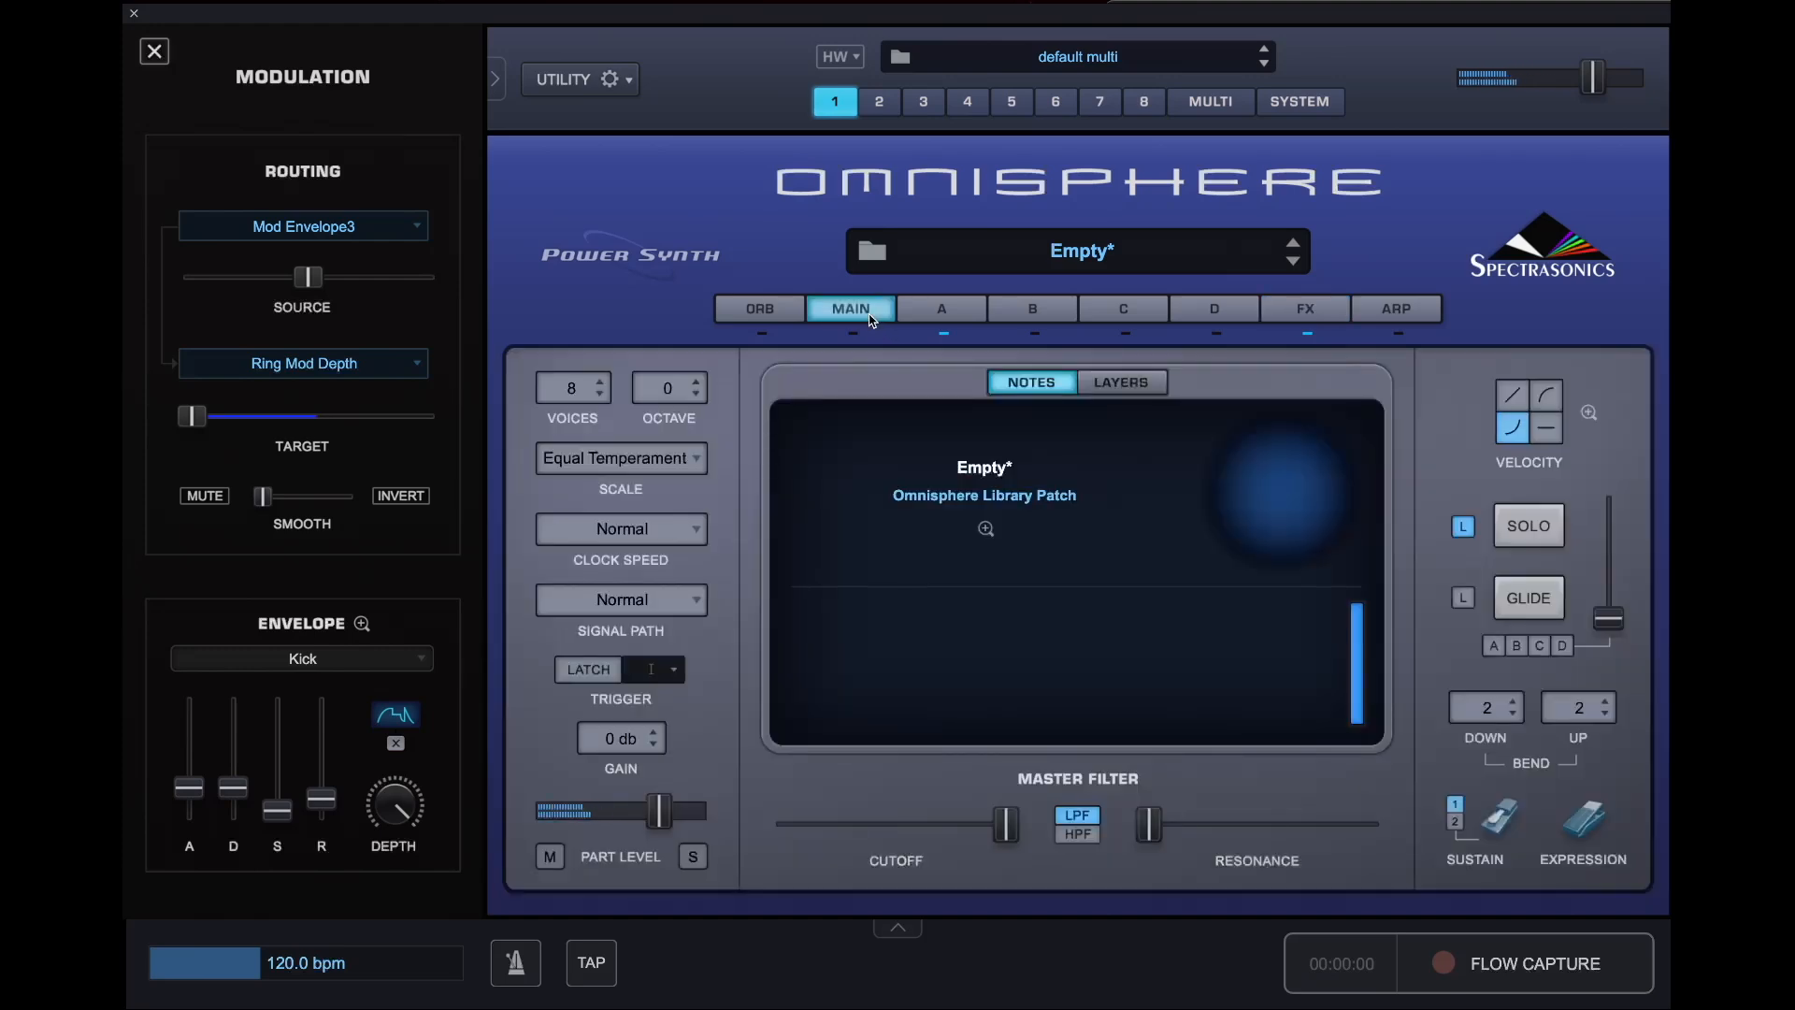
{"action": "left_click", "coordinate": [875, 314]}
{"action": "left_click", "coordinate": [918, 307]}
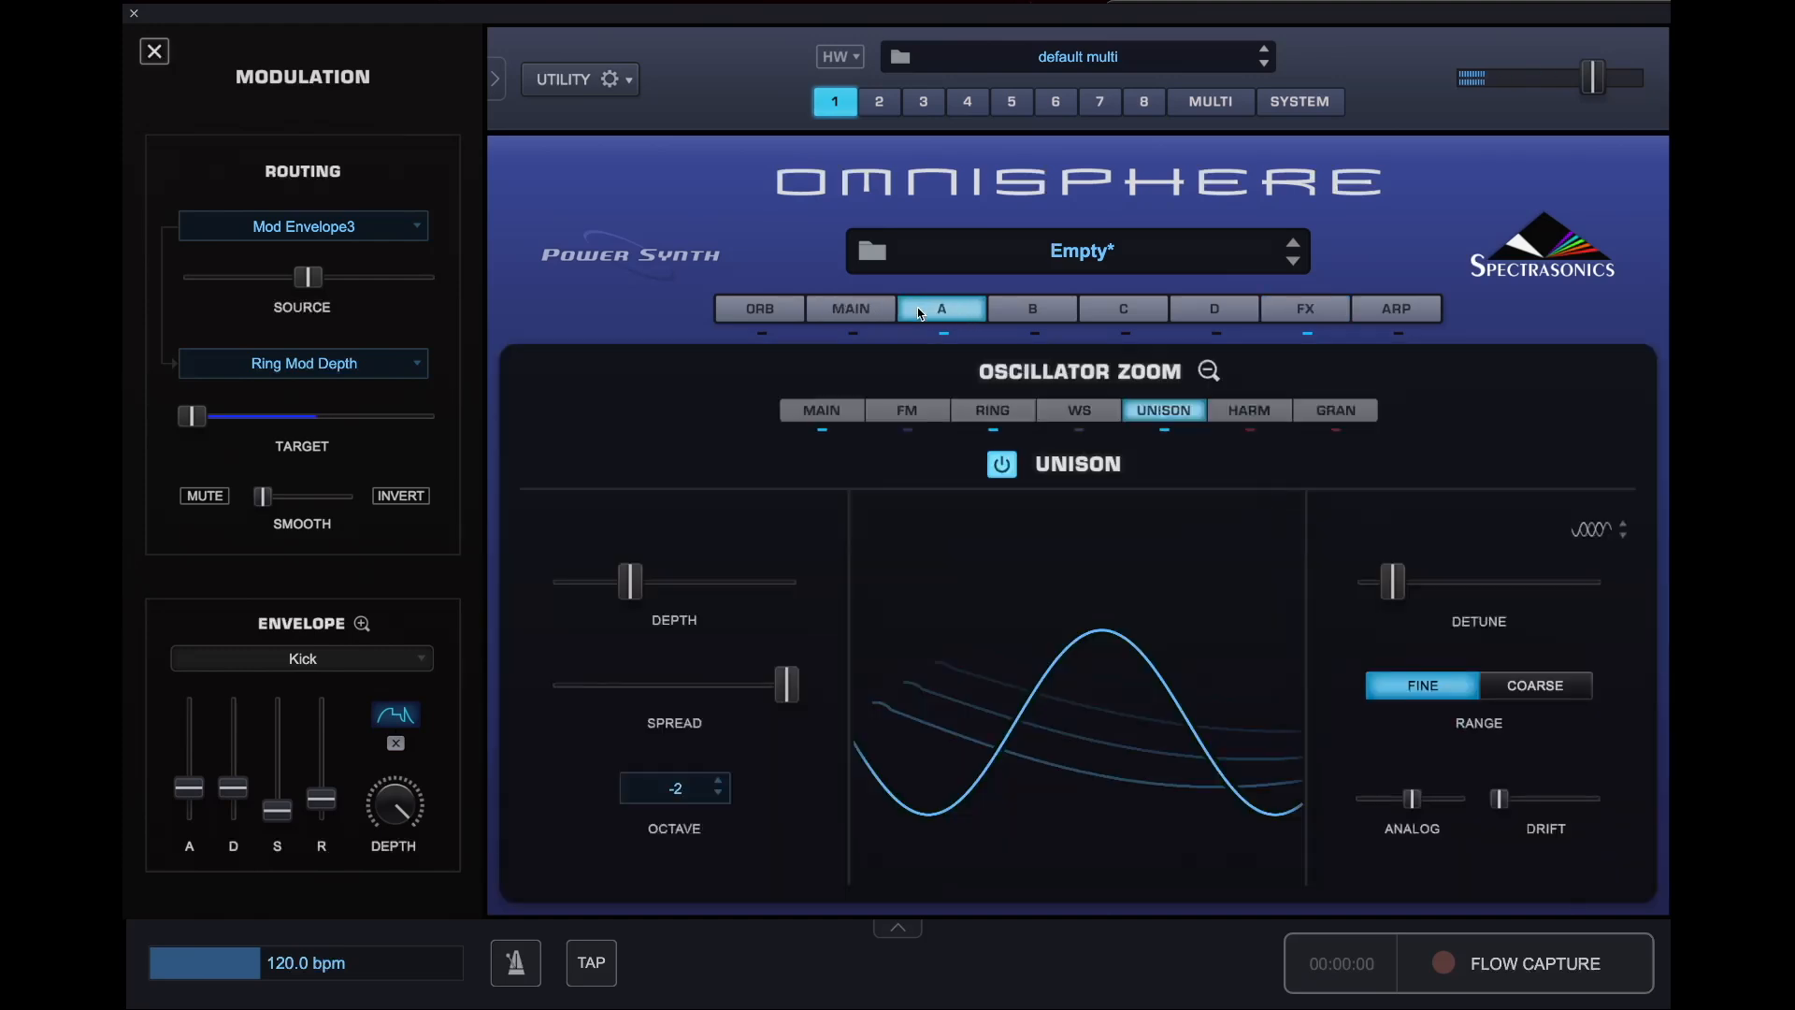
{"action": "left_click", "coordinate": [1210, 371]}
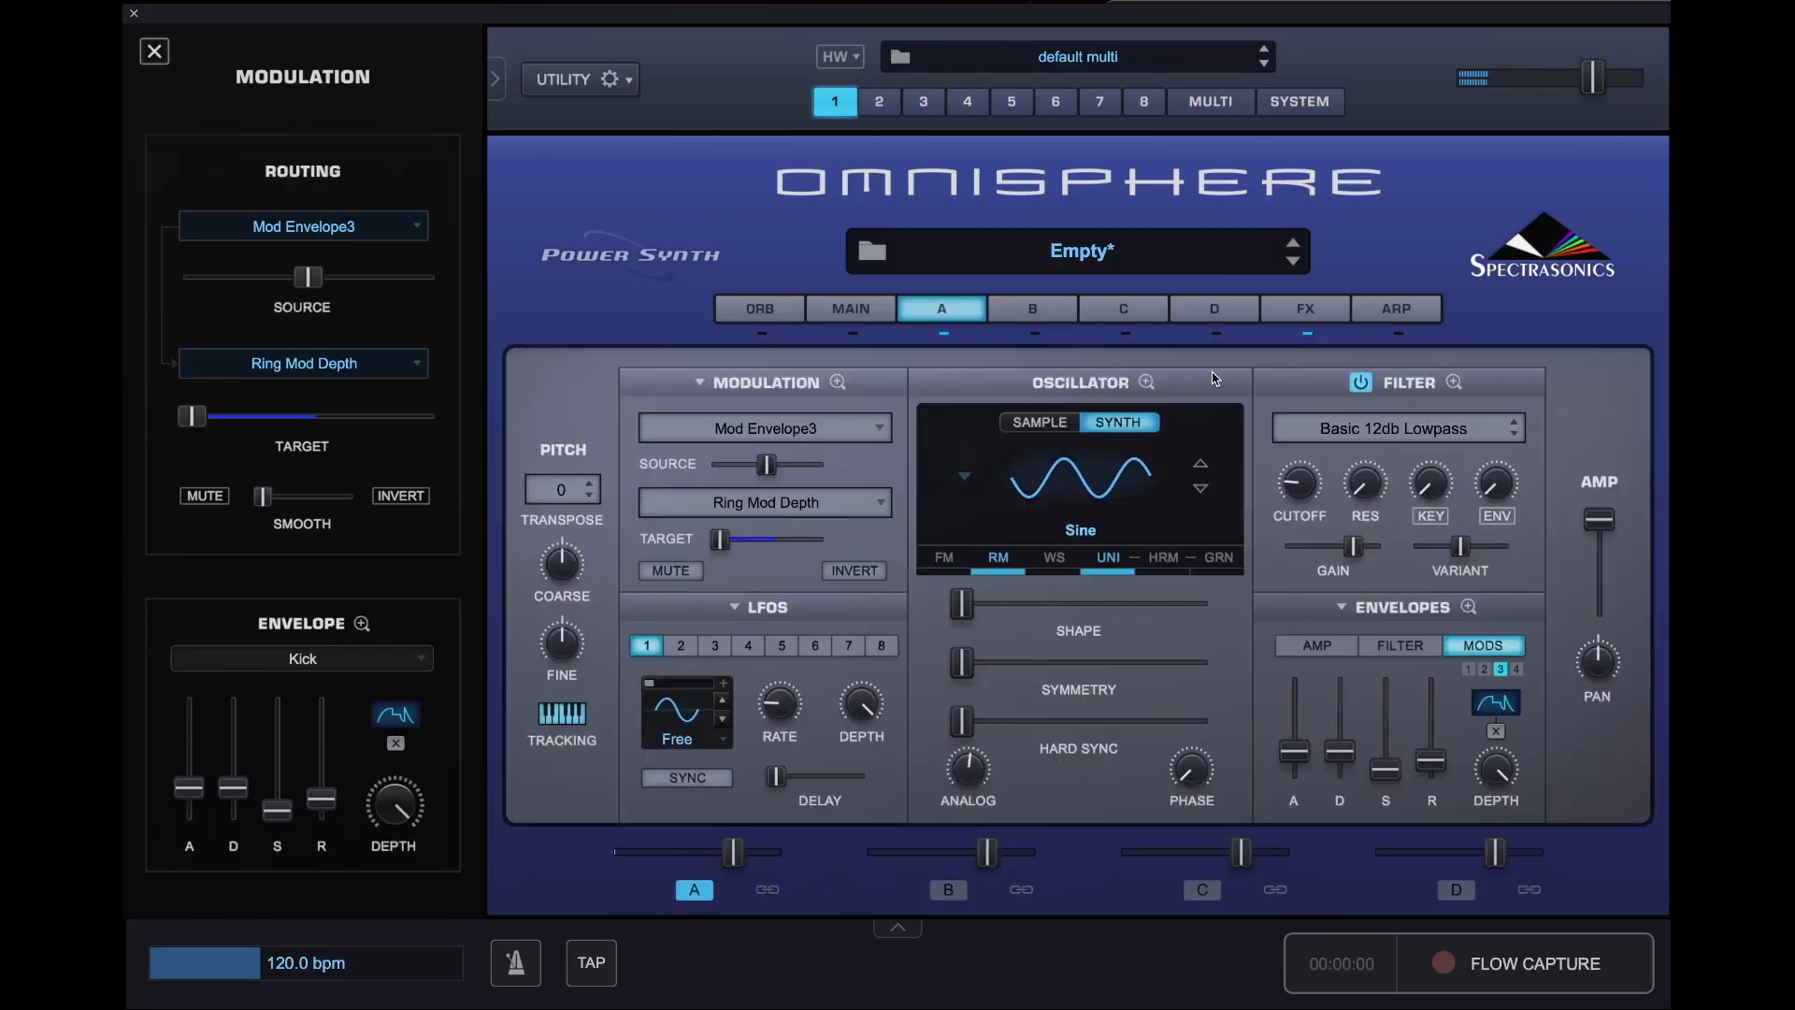
{"action": "left_click", "coordinate": [1393, 311]}
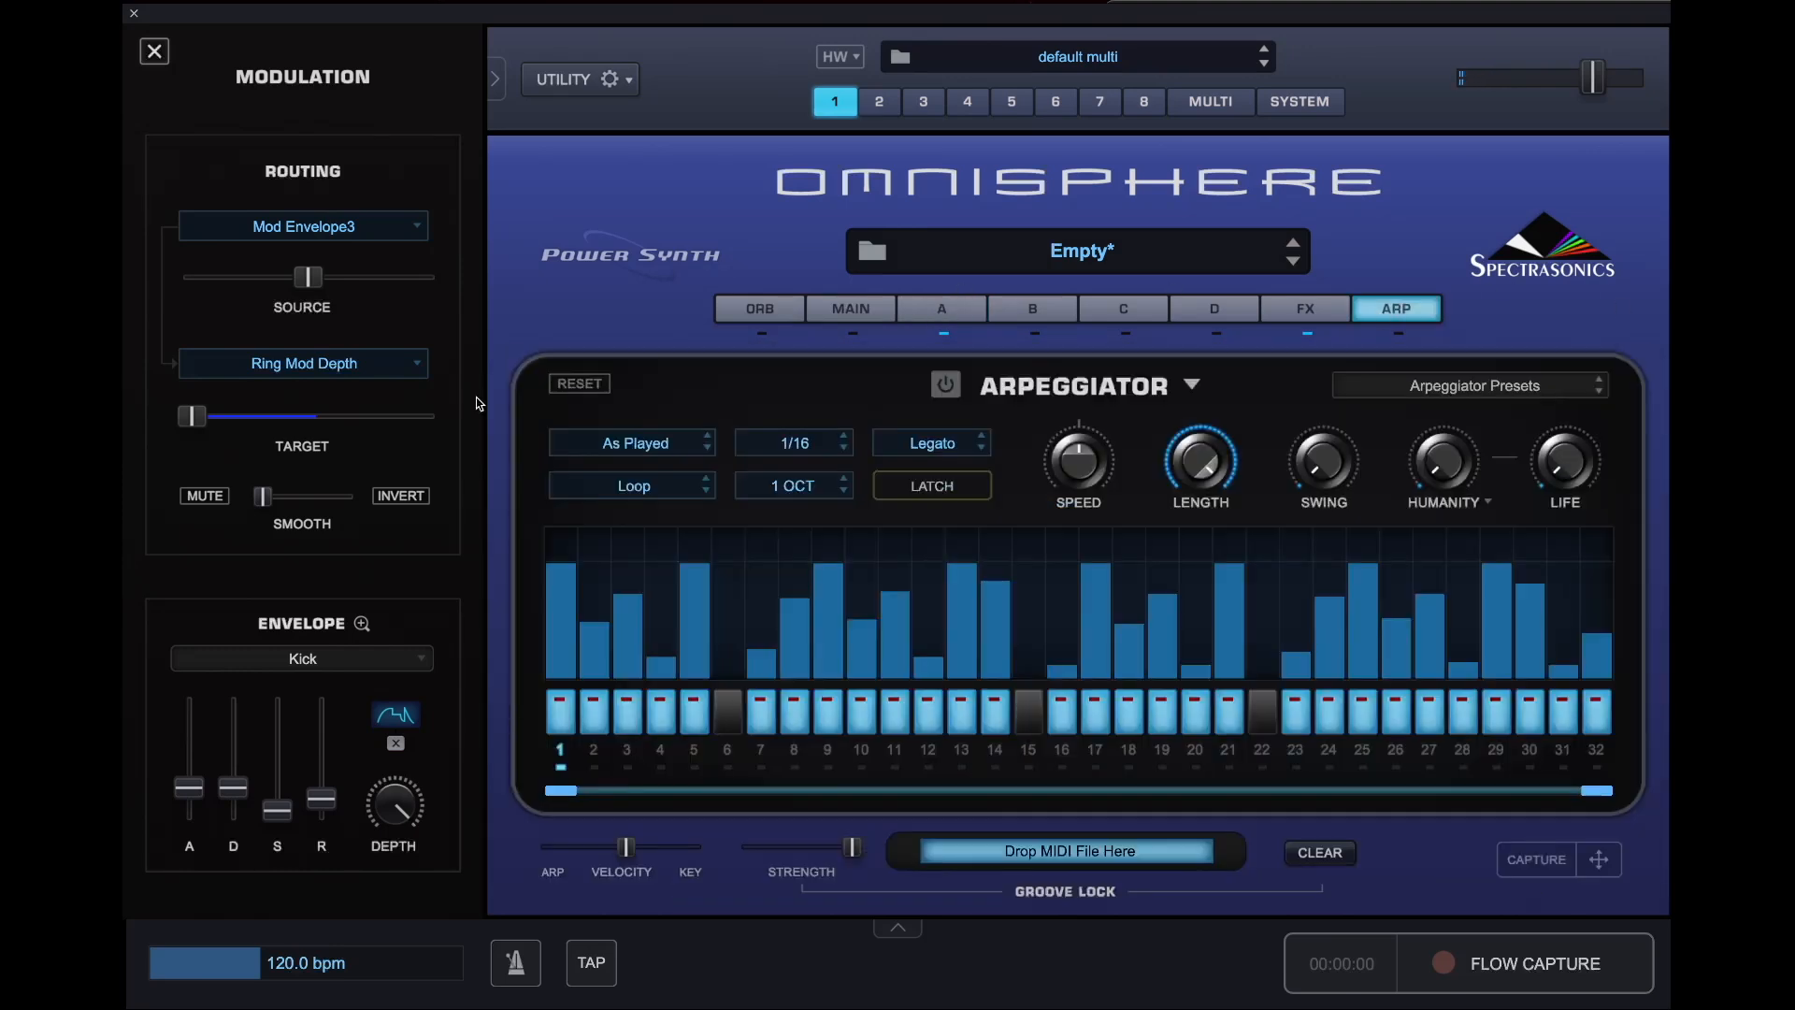
- Turn on Auto for Chaos on layer A's Mod 3 envelope and randomize the envelope shape several times
{"action": "left_click", "coordinate": [963, 319]}
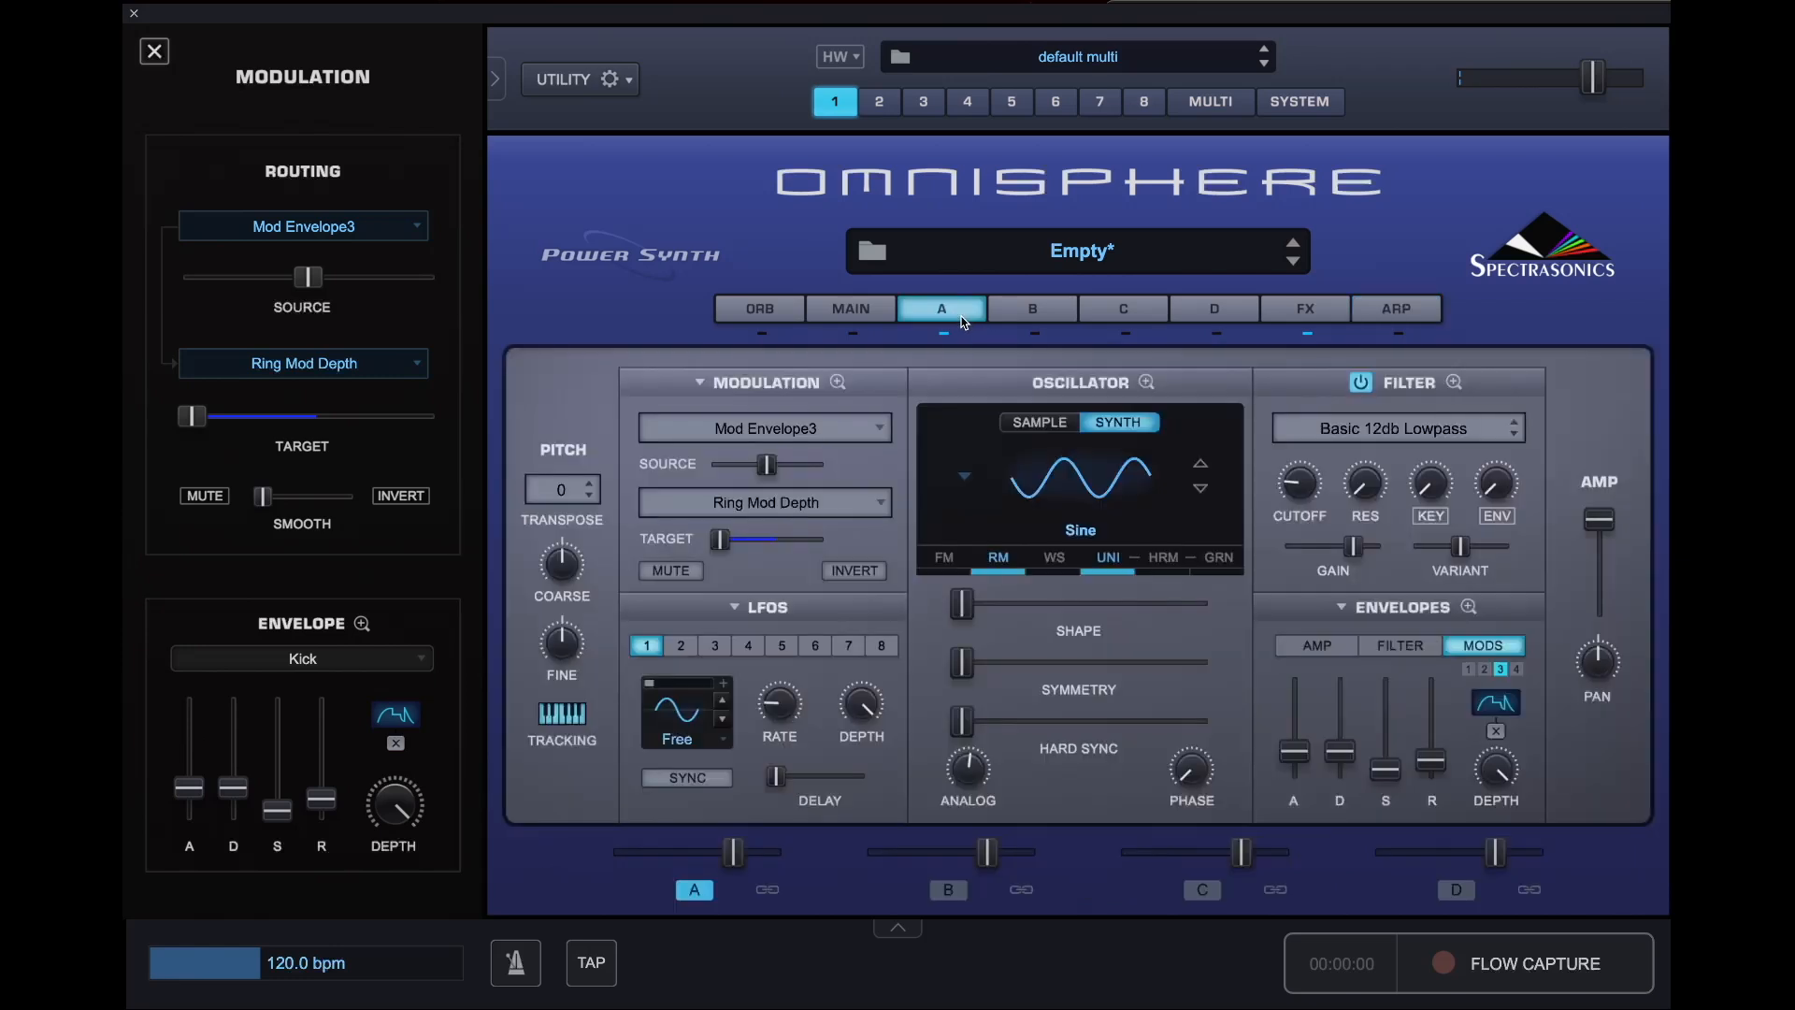
{"action": "left_click", "coordinate": [1318, 645]}
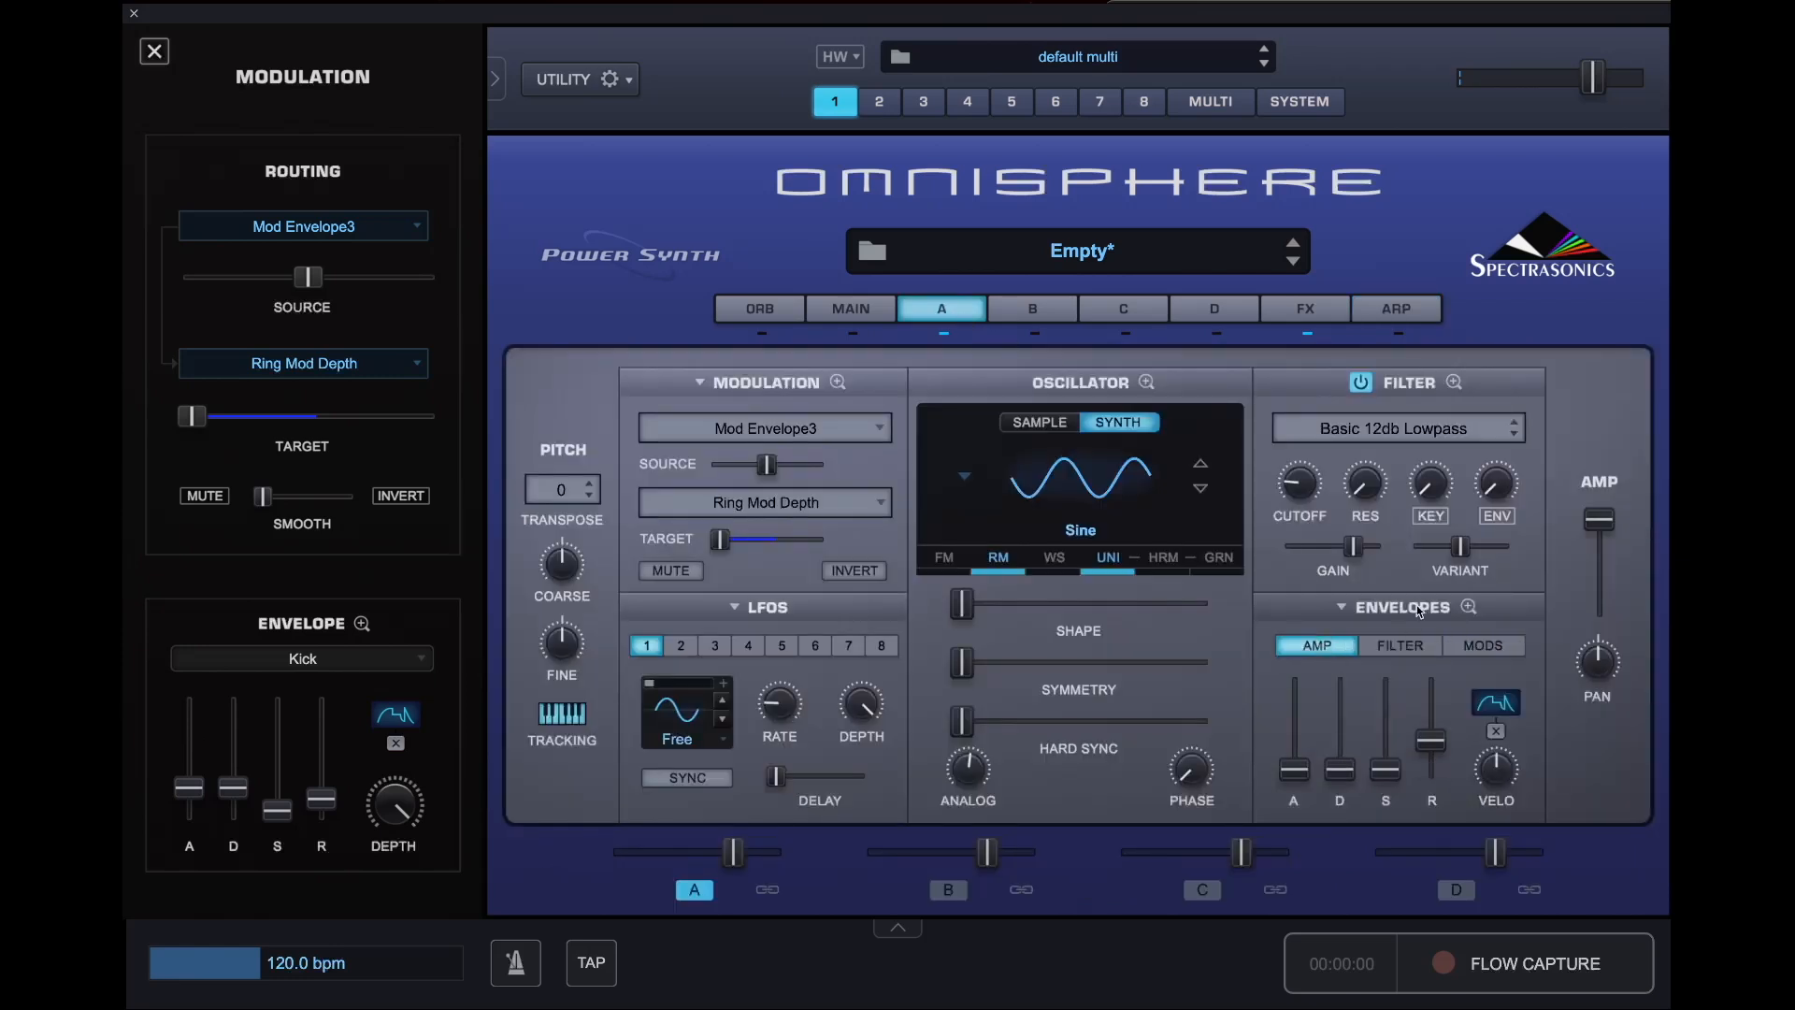
{"action": "left_click", "coordinate": [1467, 608]}
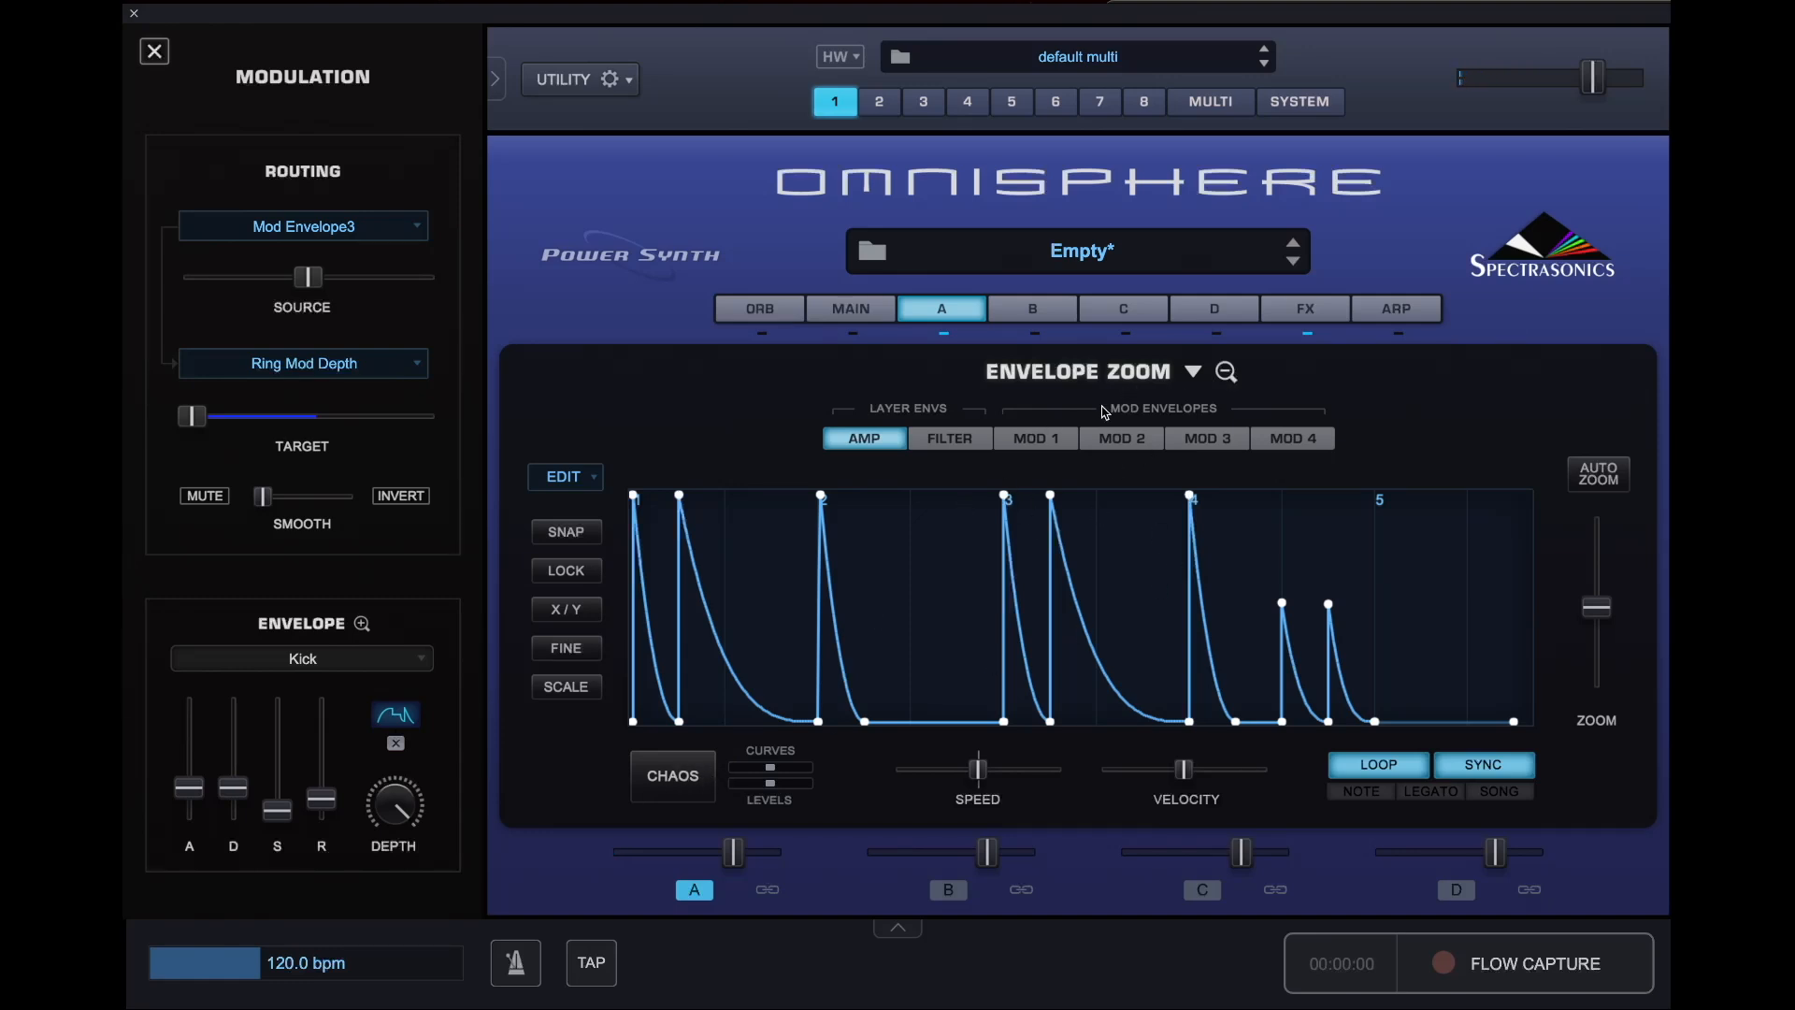
{"action": "left_click", "coordinate": [1235, 439]}
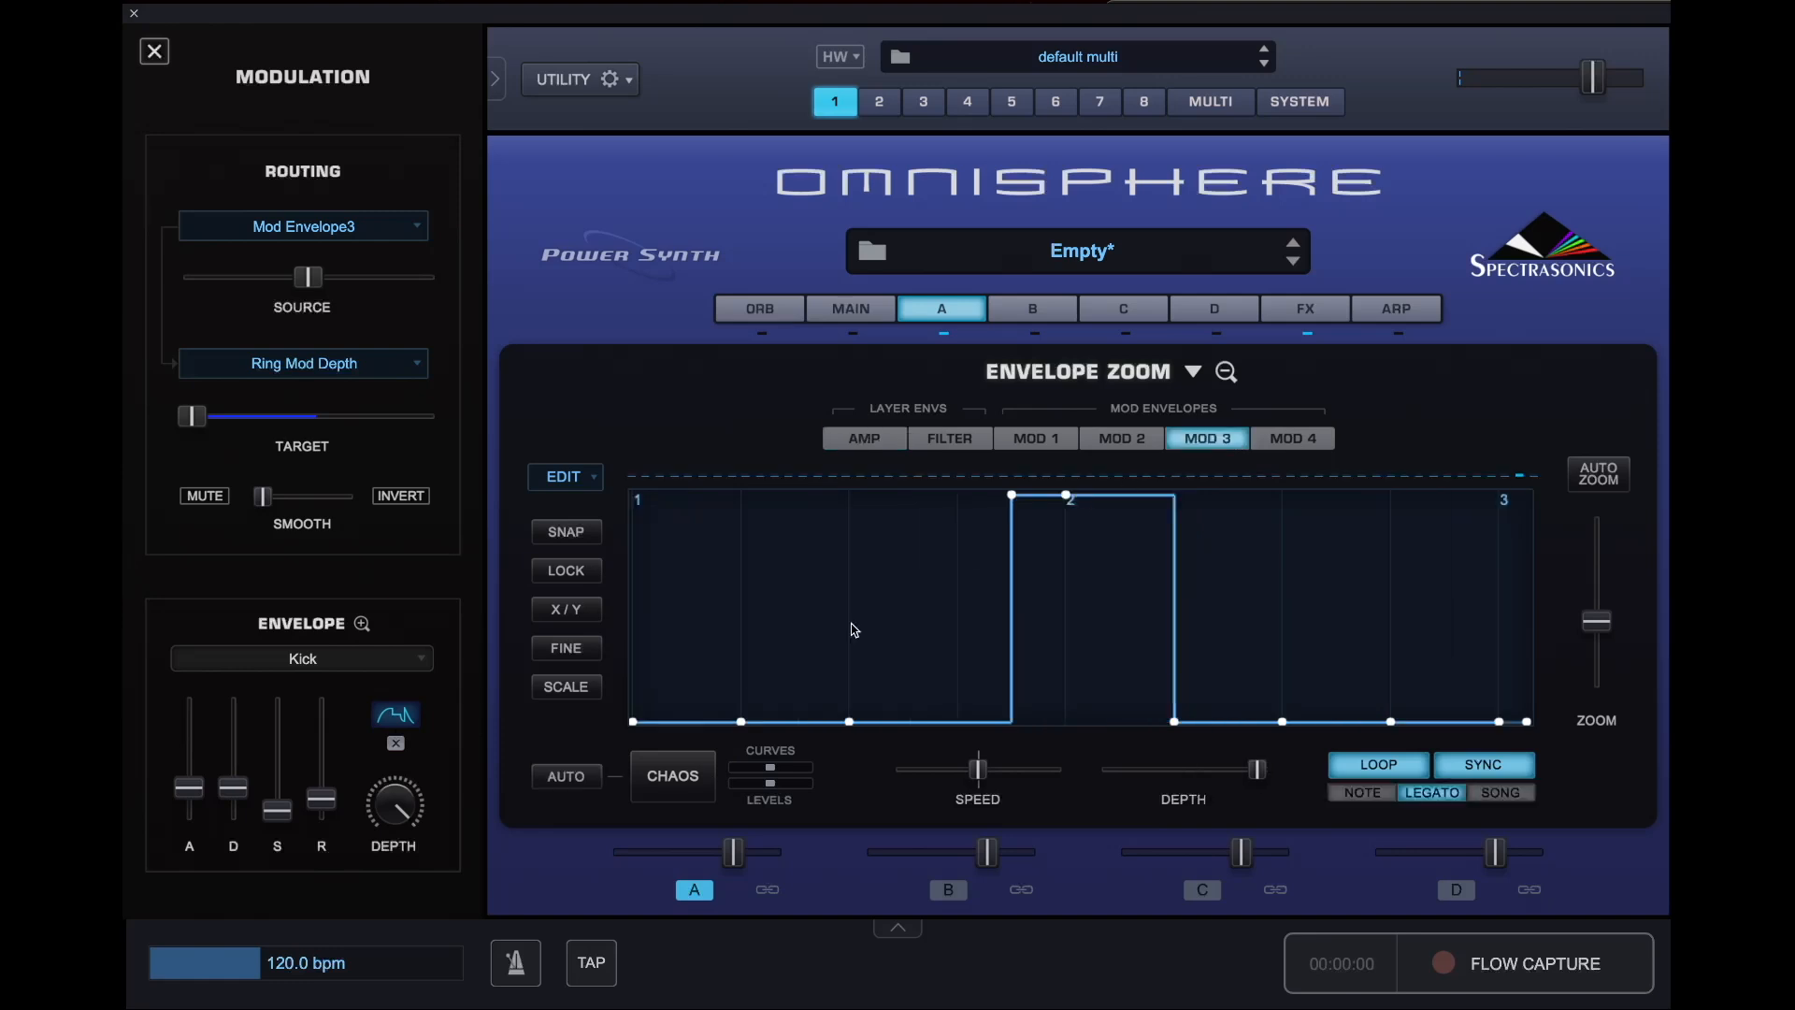
{"action": "left_click", "coordinate": [567, 780]}
{"action": "left_click", "coordinate": [662, 782]}
{"action": "left_click", "coordinate": [679, 791]}
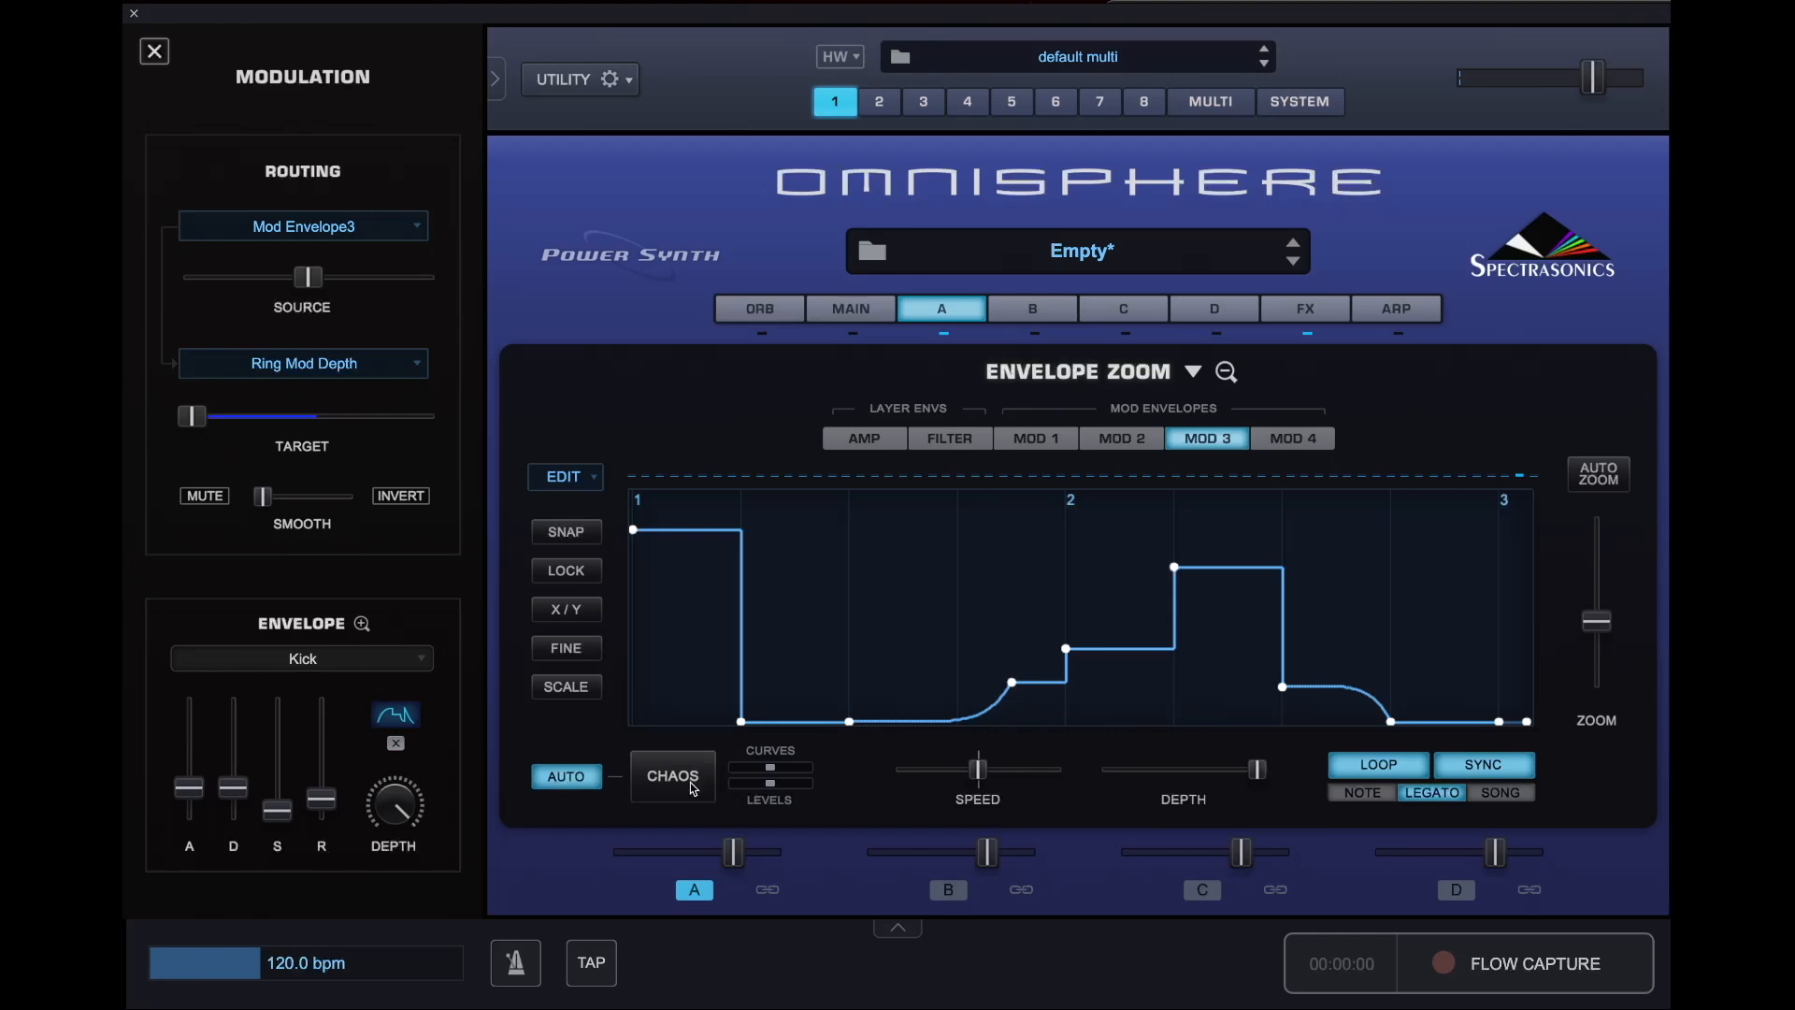
{"action": "left_click", "coordinate": [684, 794]}
{"action": "left_click", "coordinate": [684, 795]}
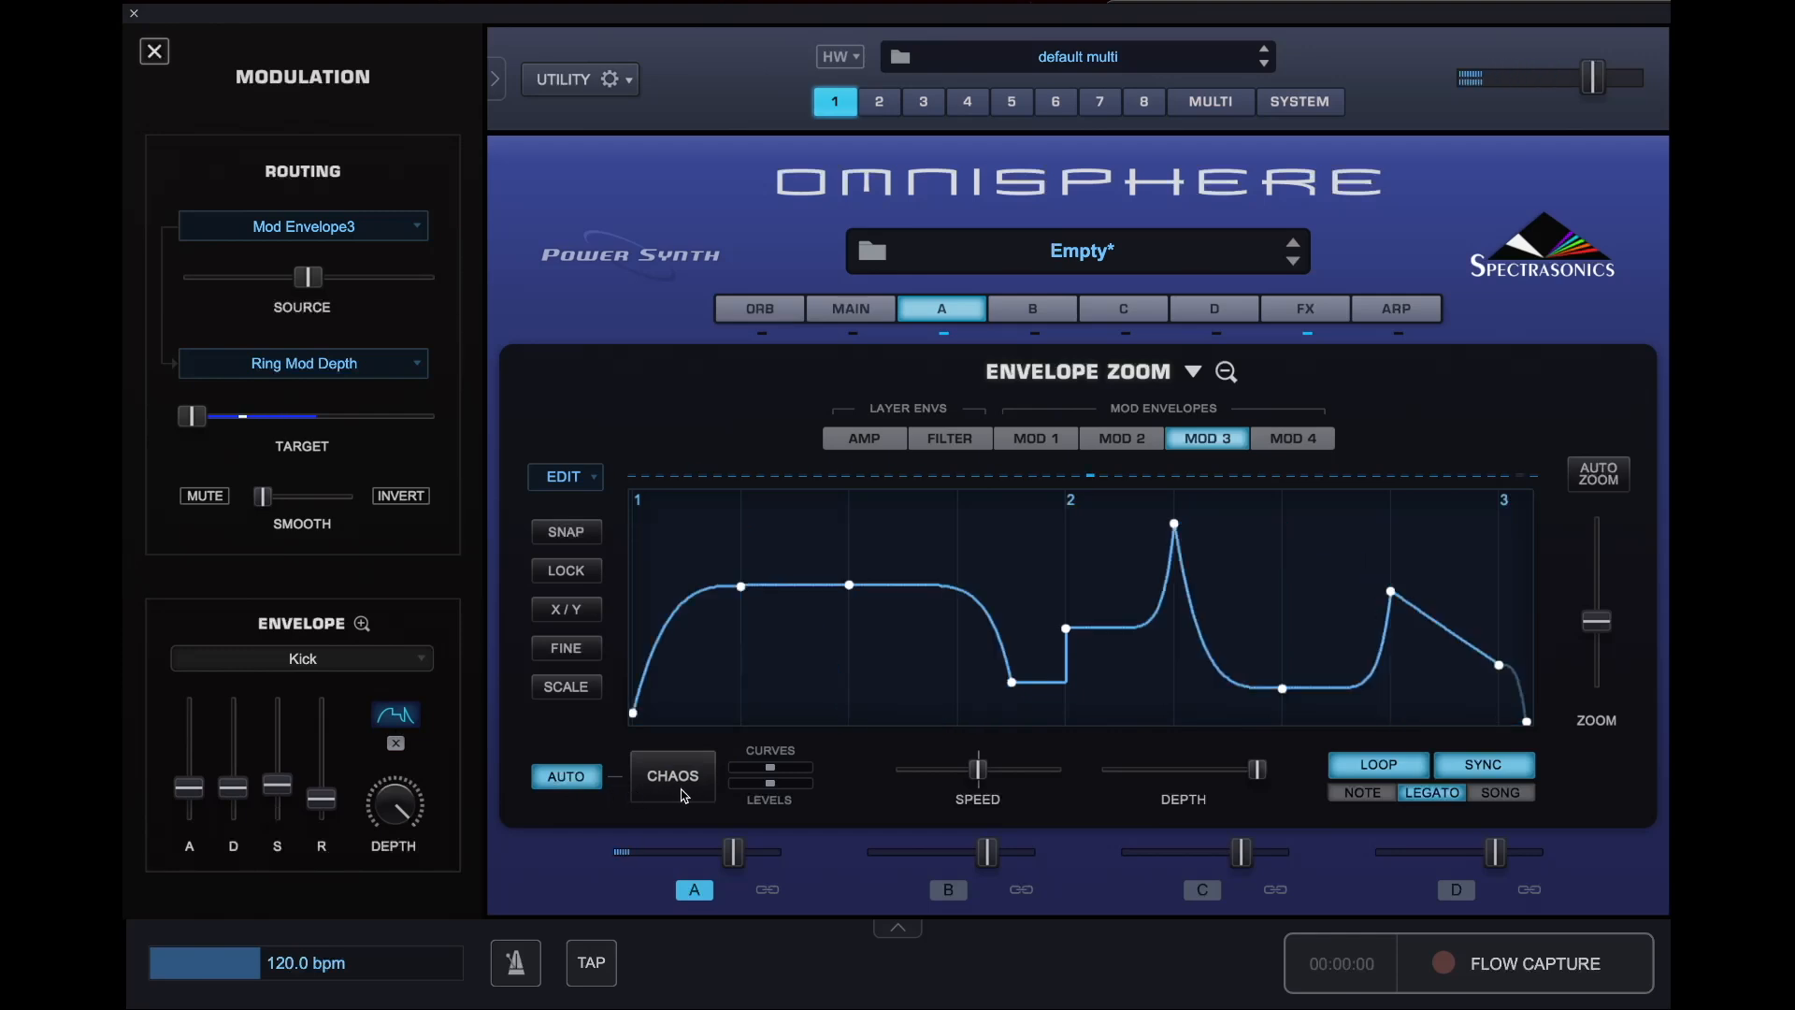
- Randomize layer A's Mod 3 envelope once more with Chaos and compare it with the amp envelope
{"action": "left_click", "coordinate": [683, 796]}
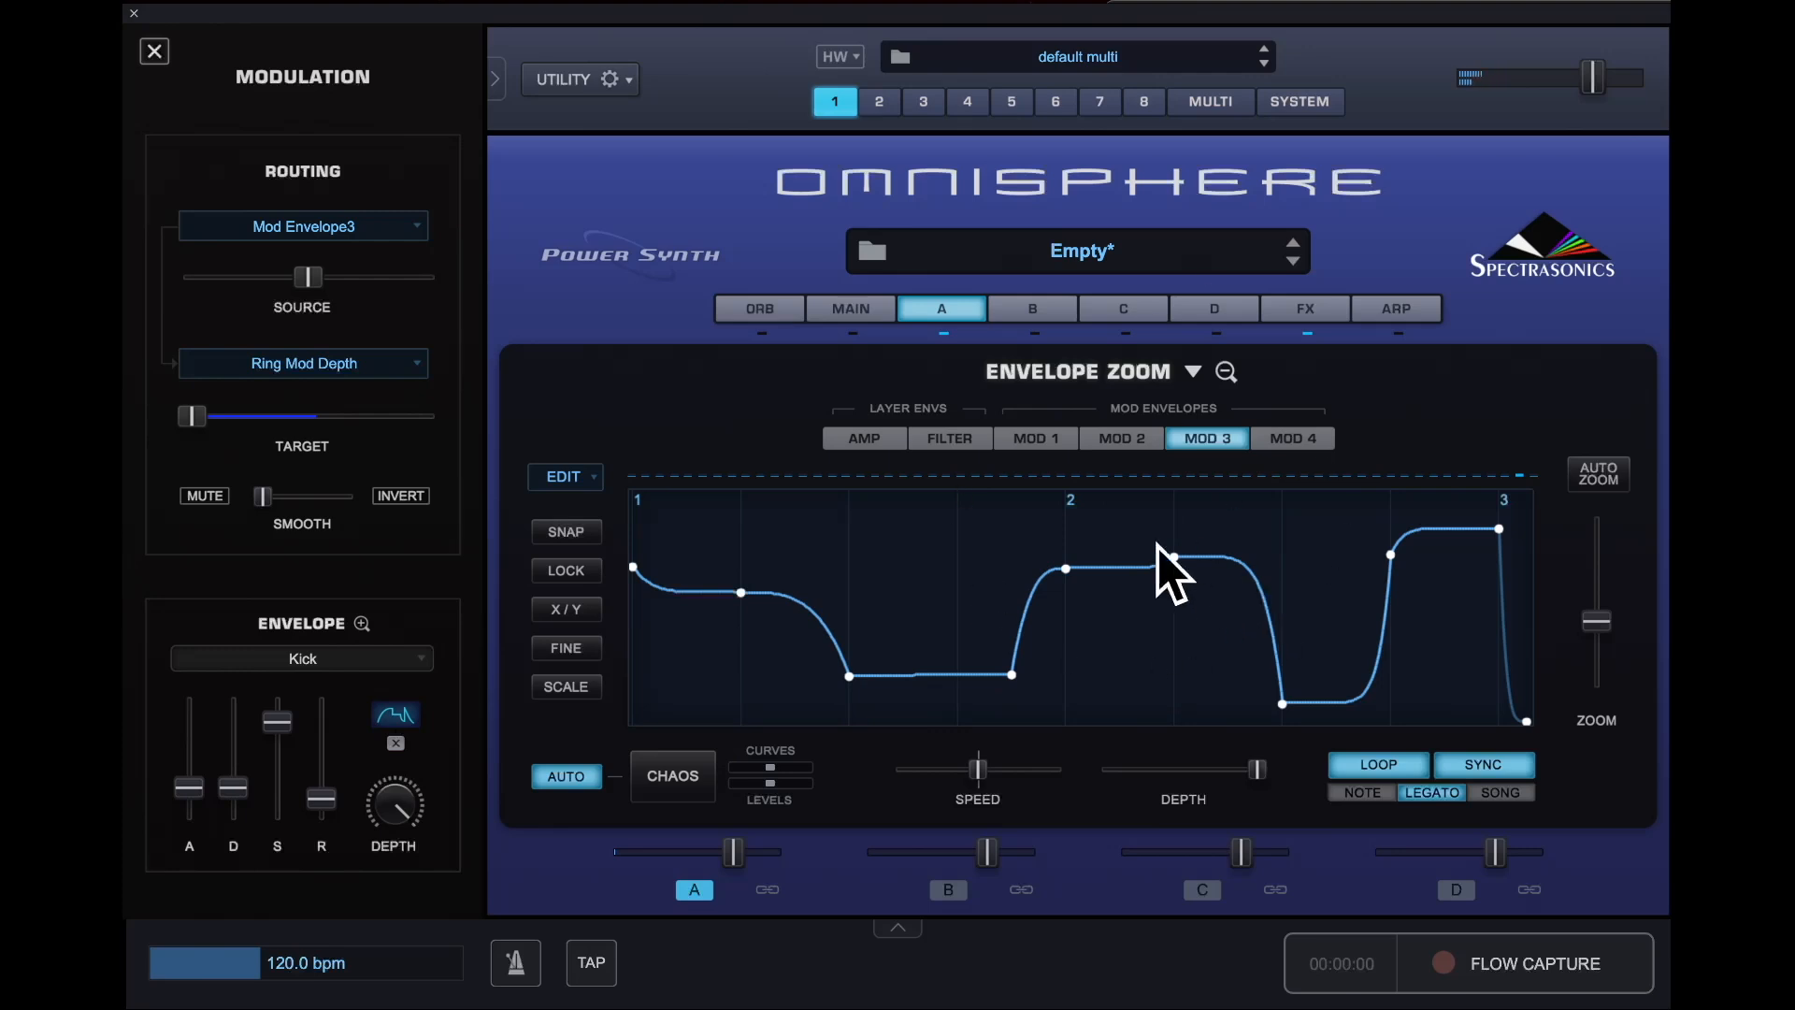
{"action": "left_click", "coordinate": [866, 441]}
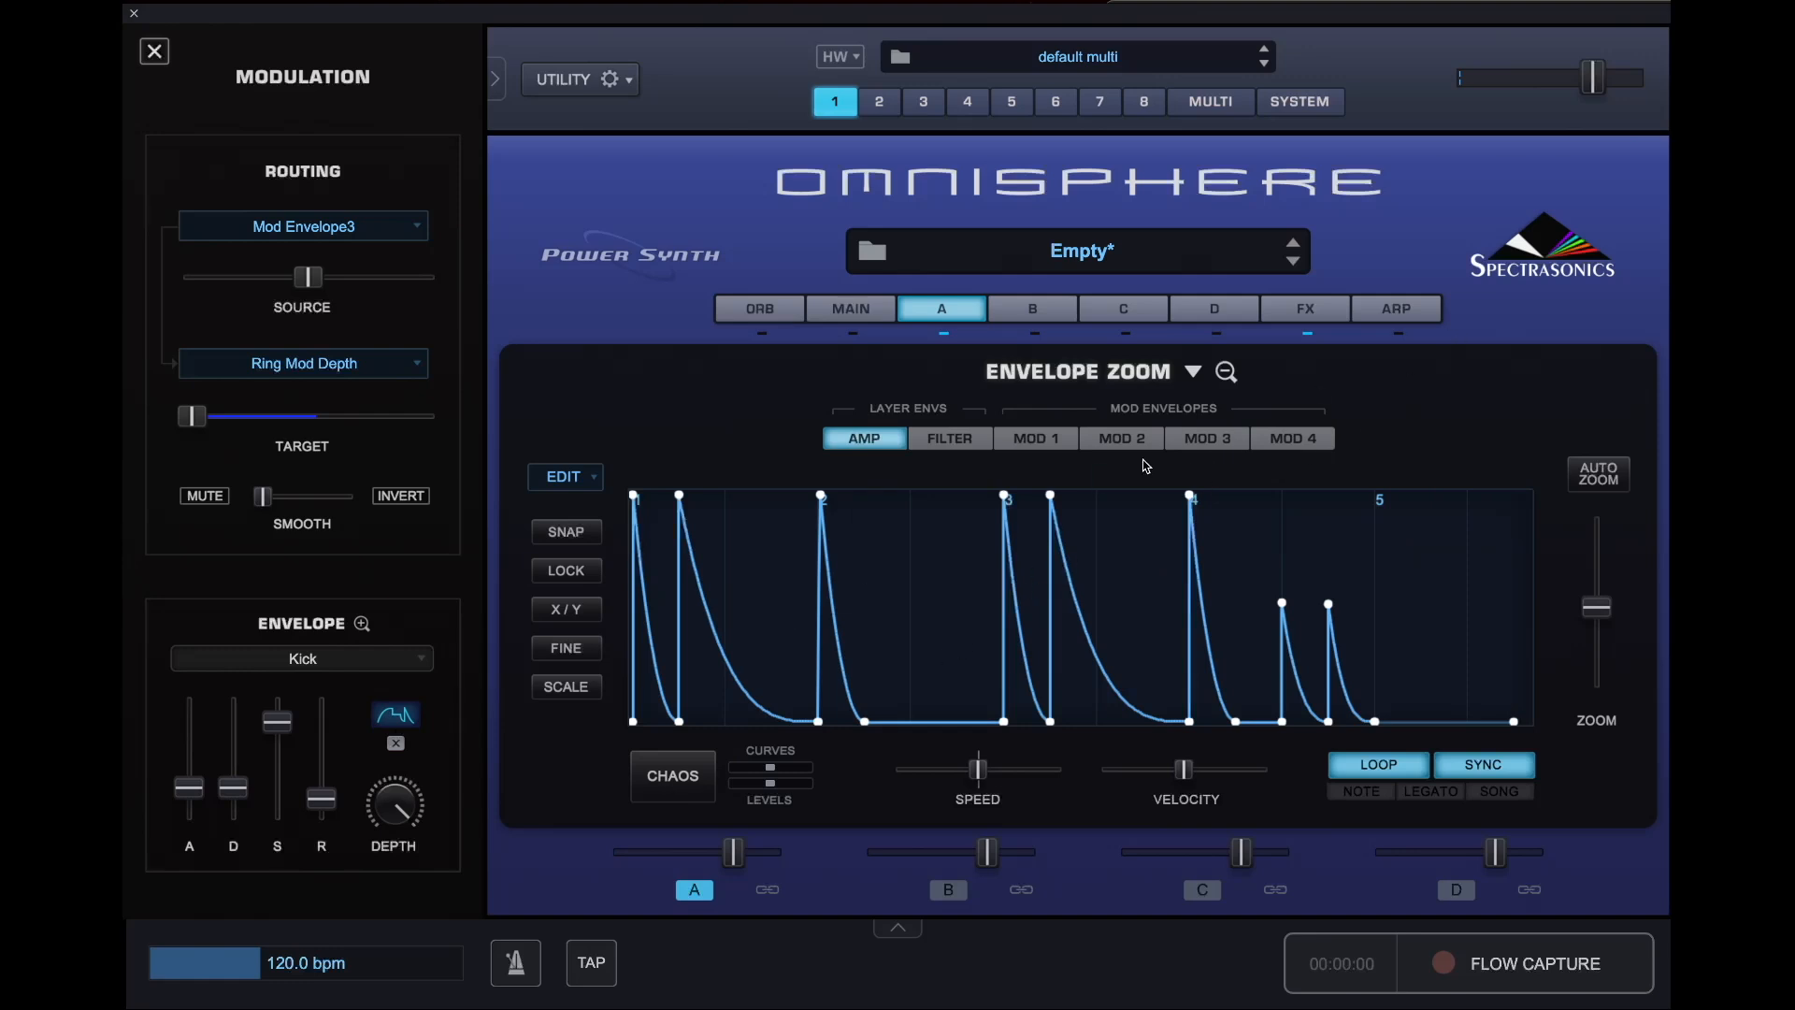
{"action": "left_click", "coordinate": [1212, 439]}
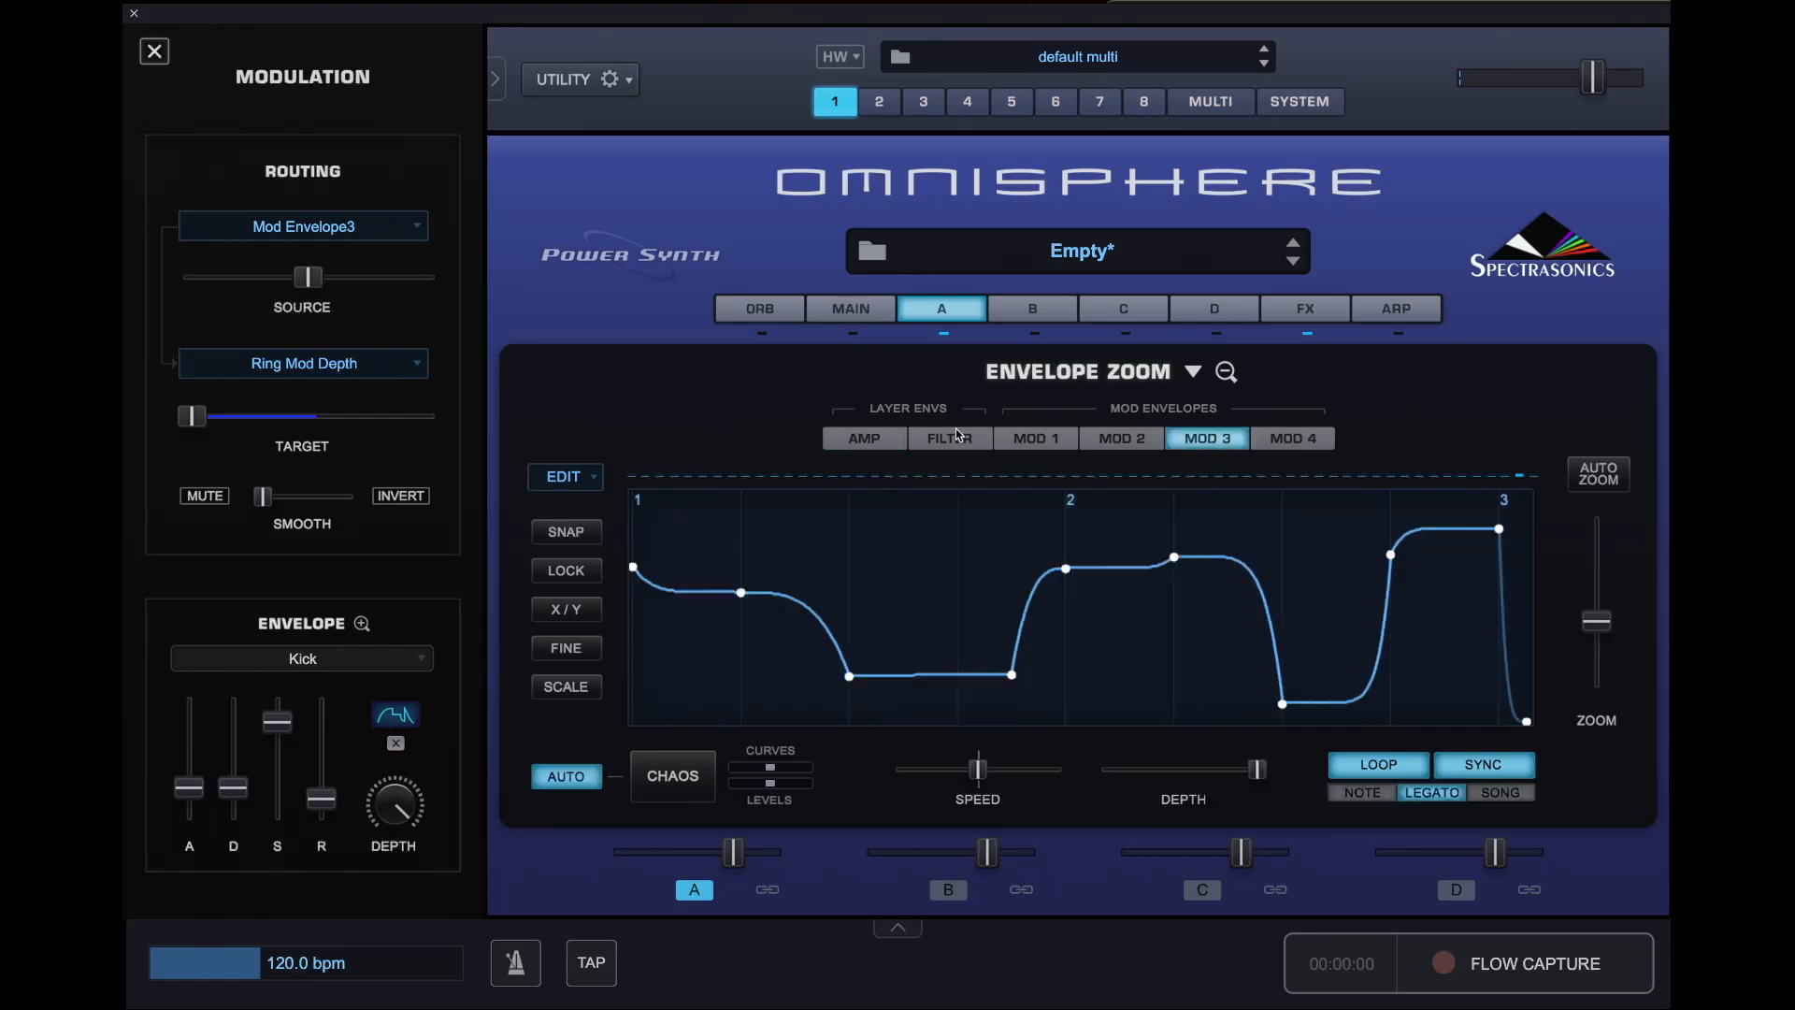
- Randomize layer A's amp envelope twice with Chaos
{"action": "left_click", "coordinate": [888, 445]}
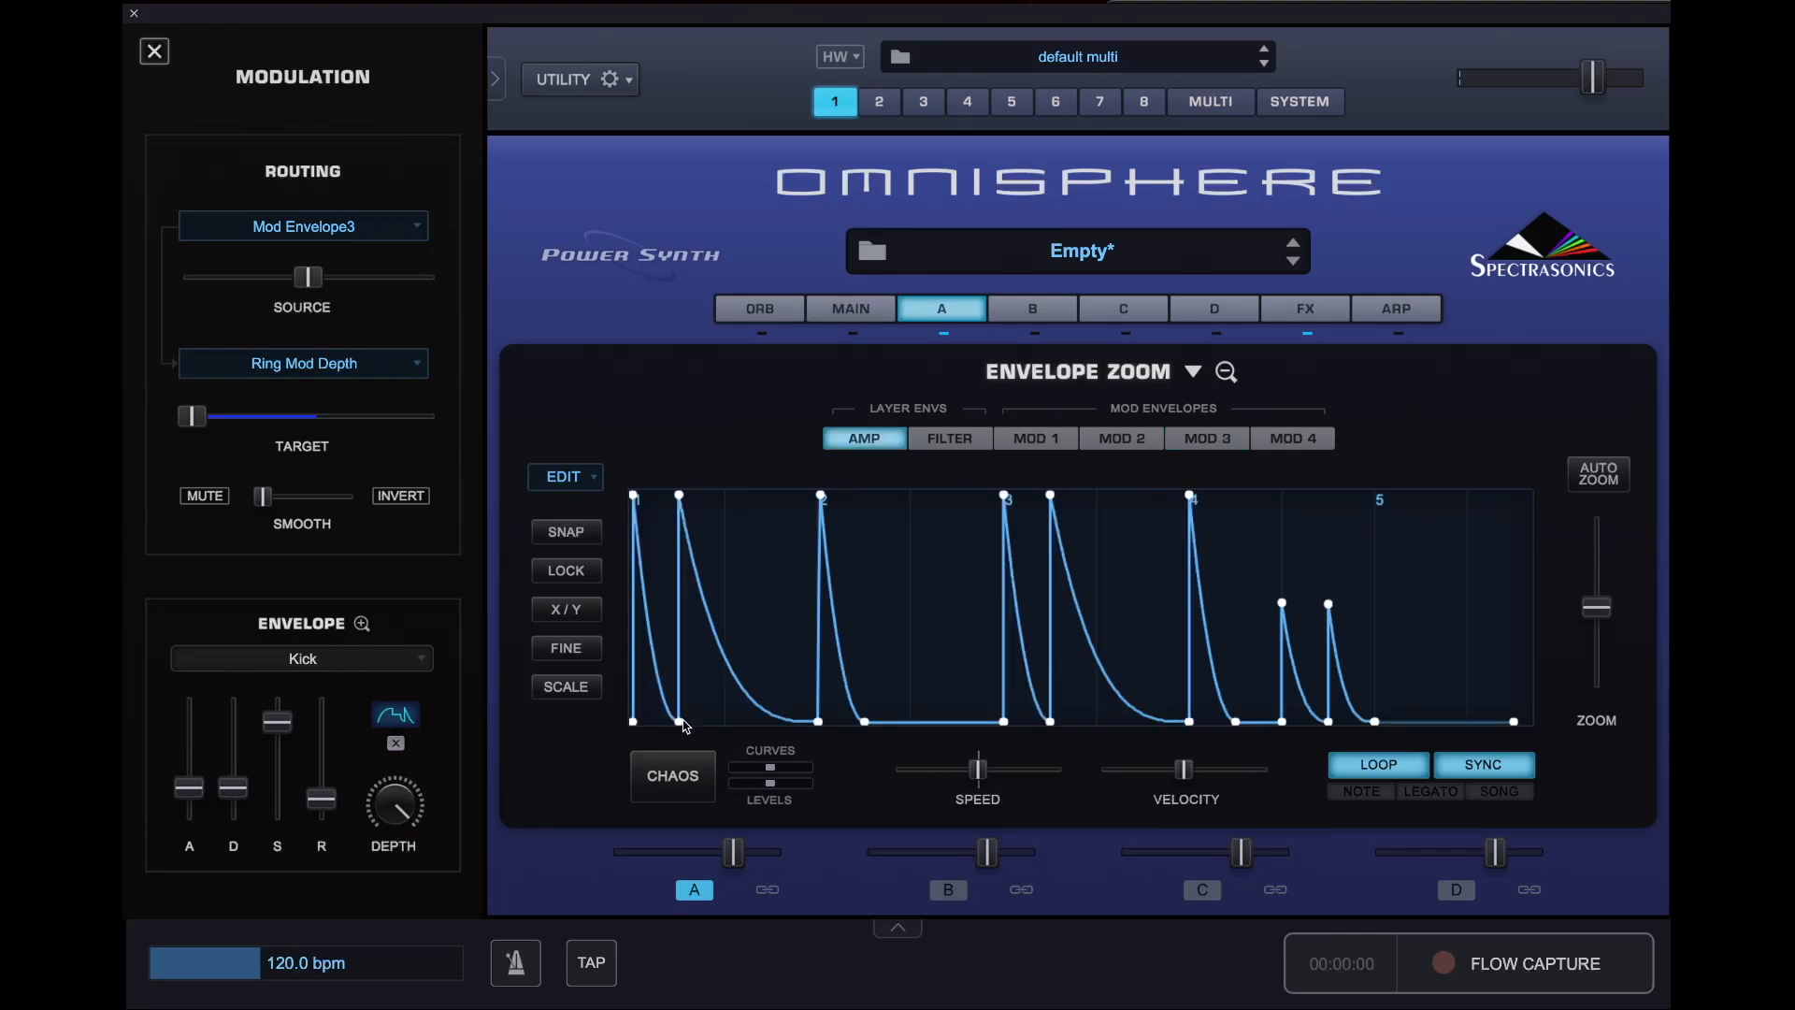
{"action": "left_click", "coordinate": [675, 777]}
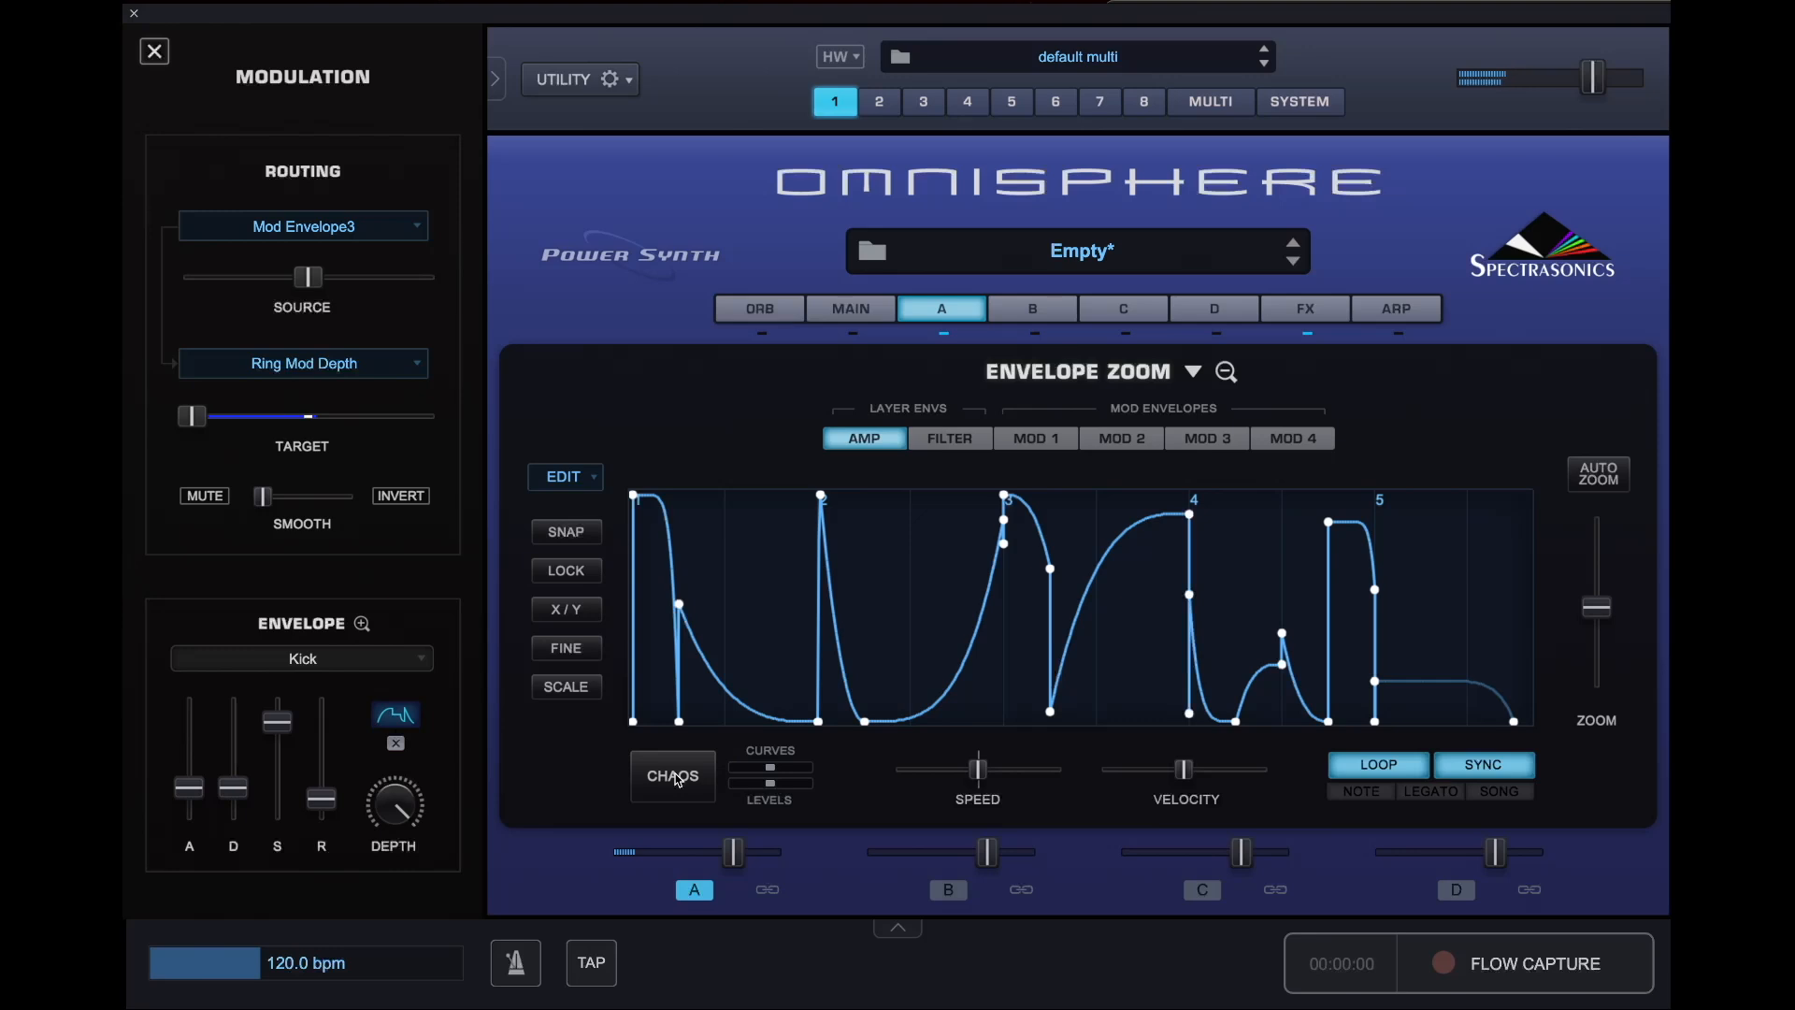
{"action": "left_click", "coordinate": [674, 776]}
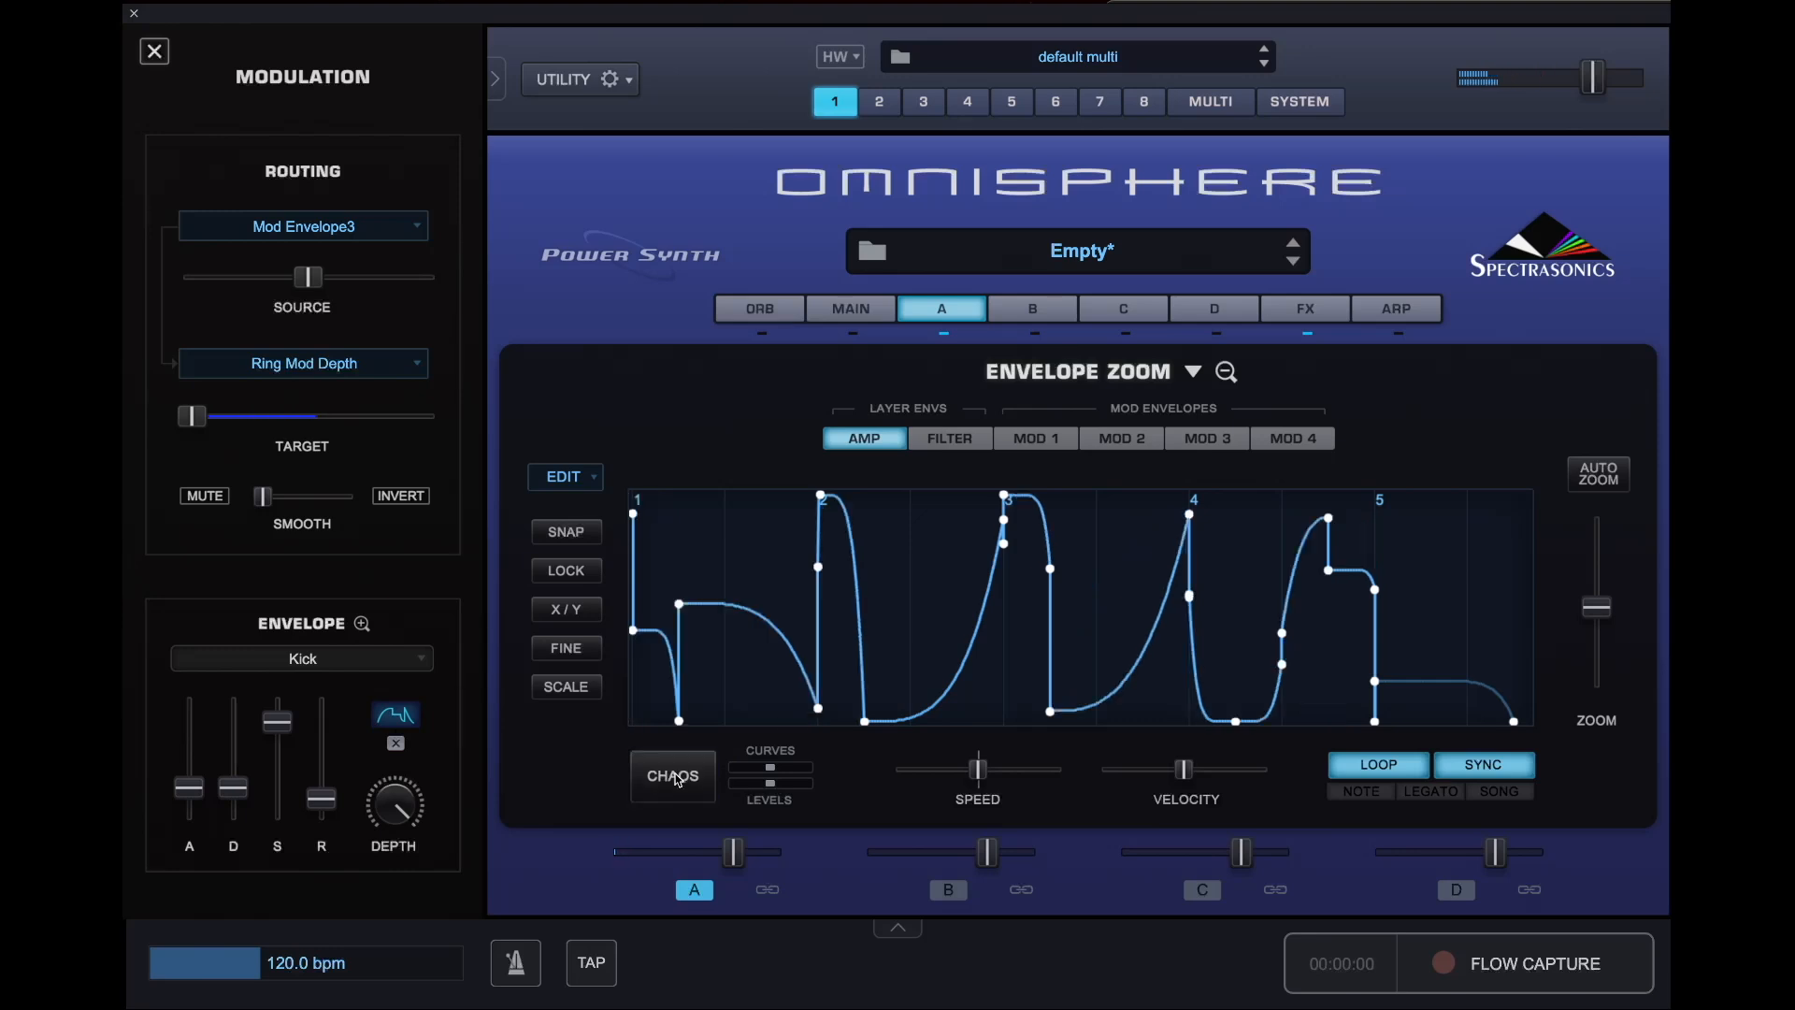
- Try the Fancy Groove and then the Prog rhythmic envelope preset on layer A's amp envelope
{"action": "left_click", "coordinate": [1193, 373]}
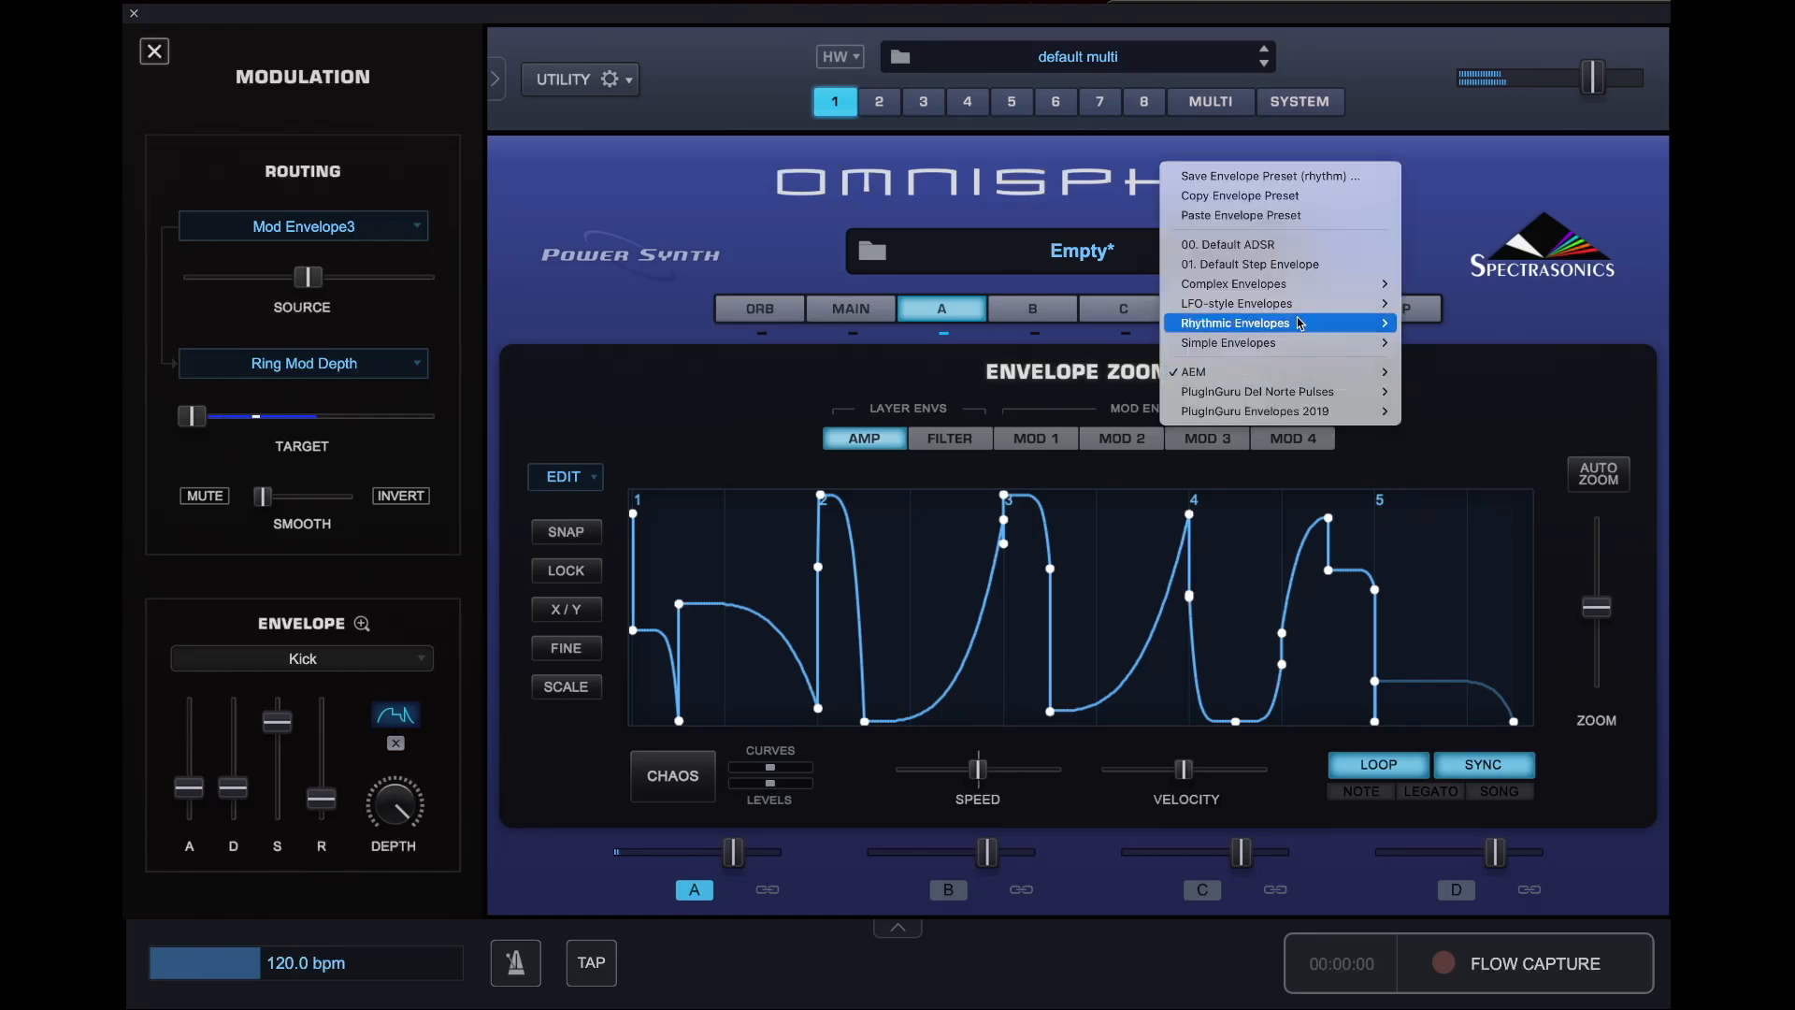
{"action": "mouse_move", "coordinate": [1300, 320]}
{"action": "left_click", "coordinate": [1507, 374]}
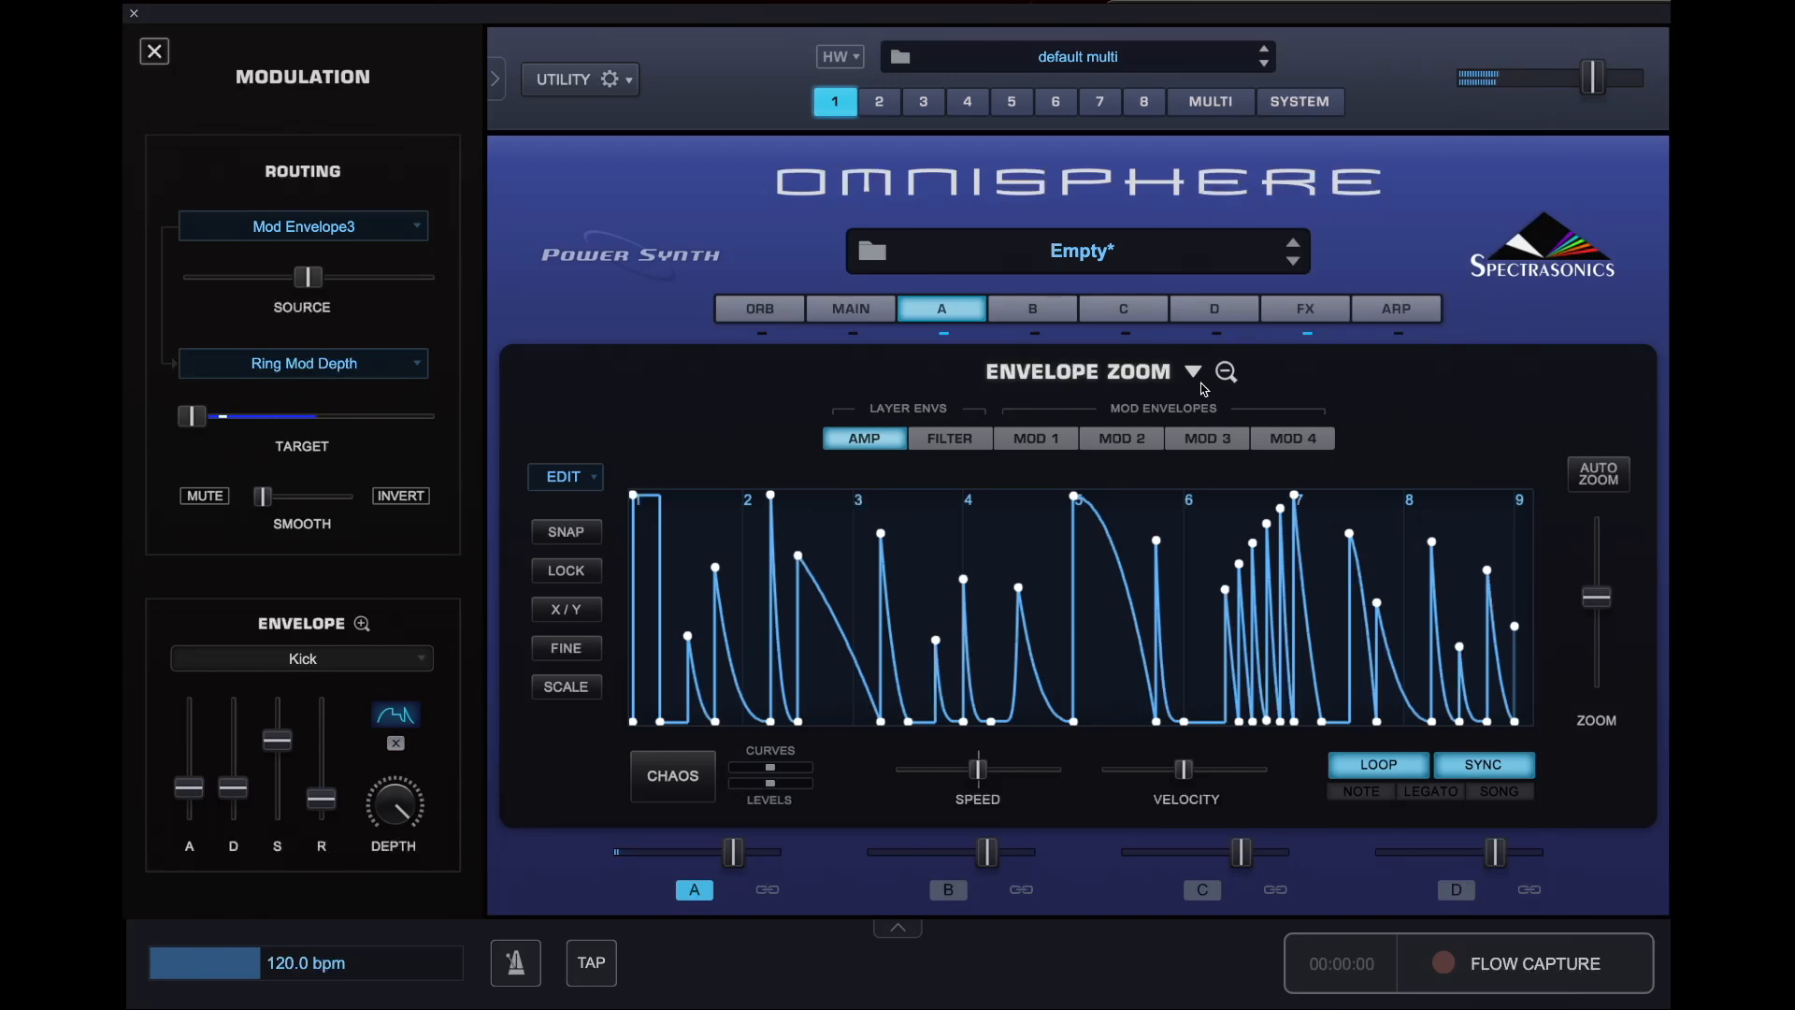
{"action": "left_click", "coordinate": [1195, 375]}
{"action": "mouse_move", "coordinate": [1245, 378]}
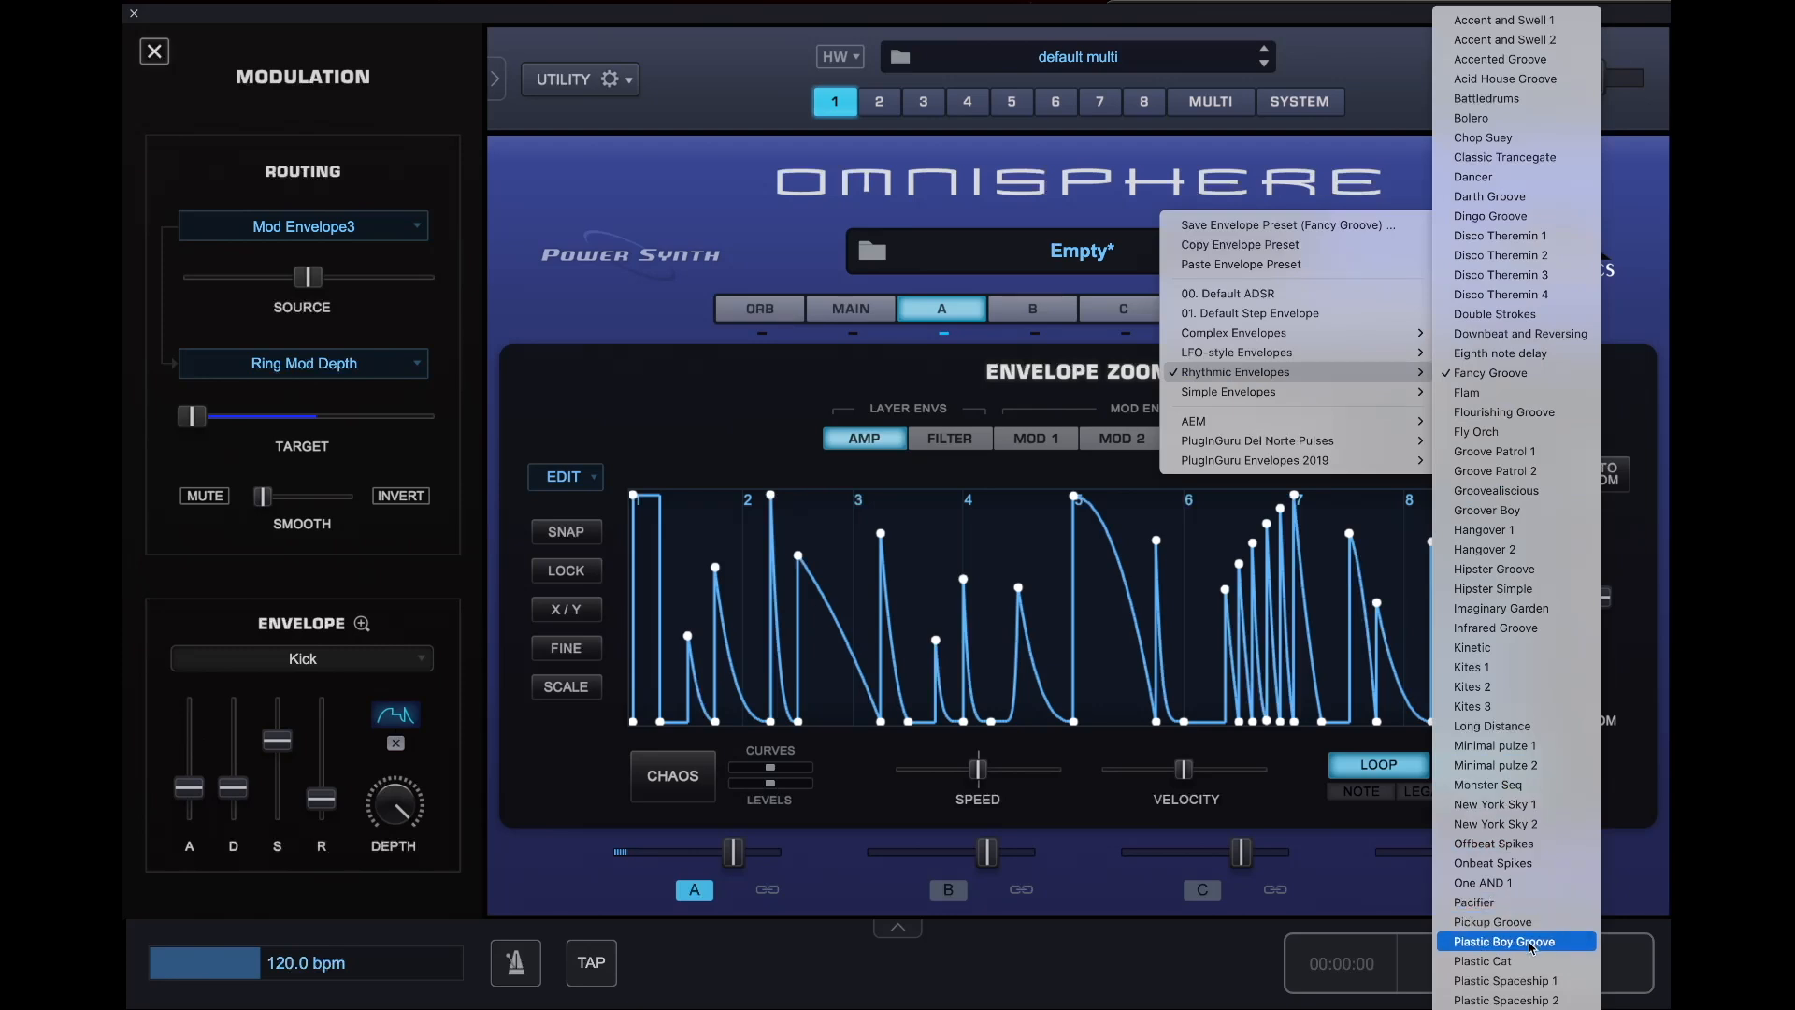
{"action": "left_click", "coordinate": [1496, 1004]}
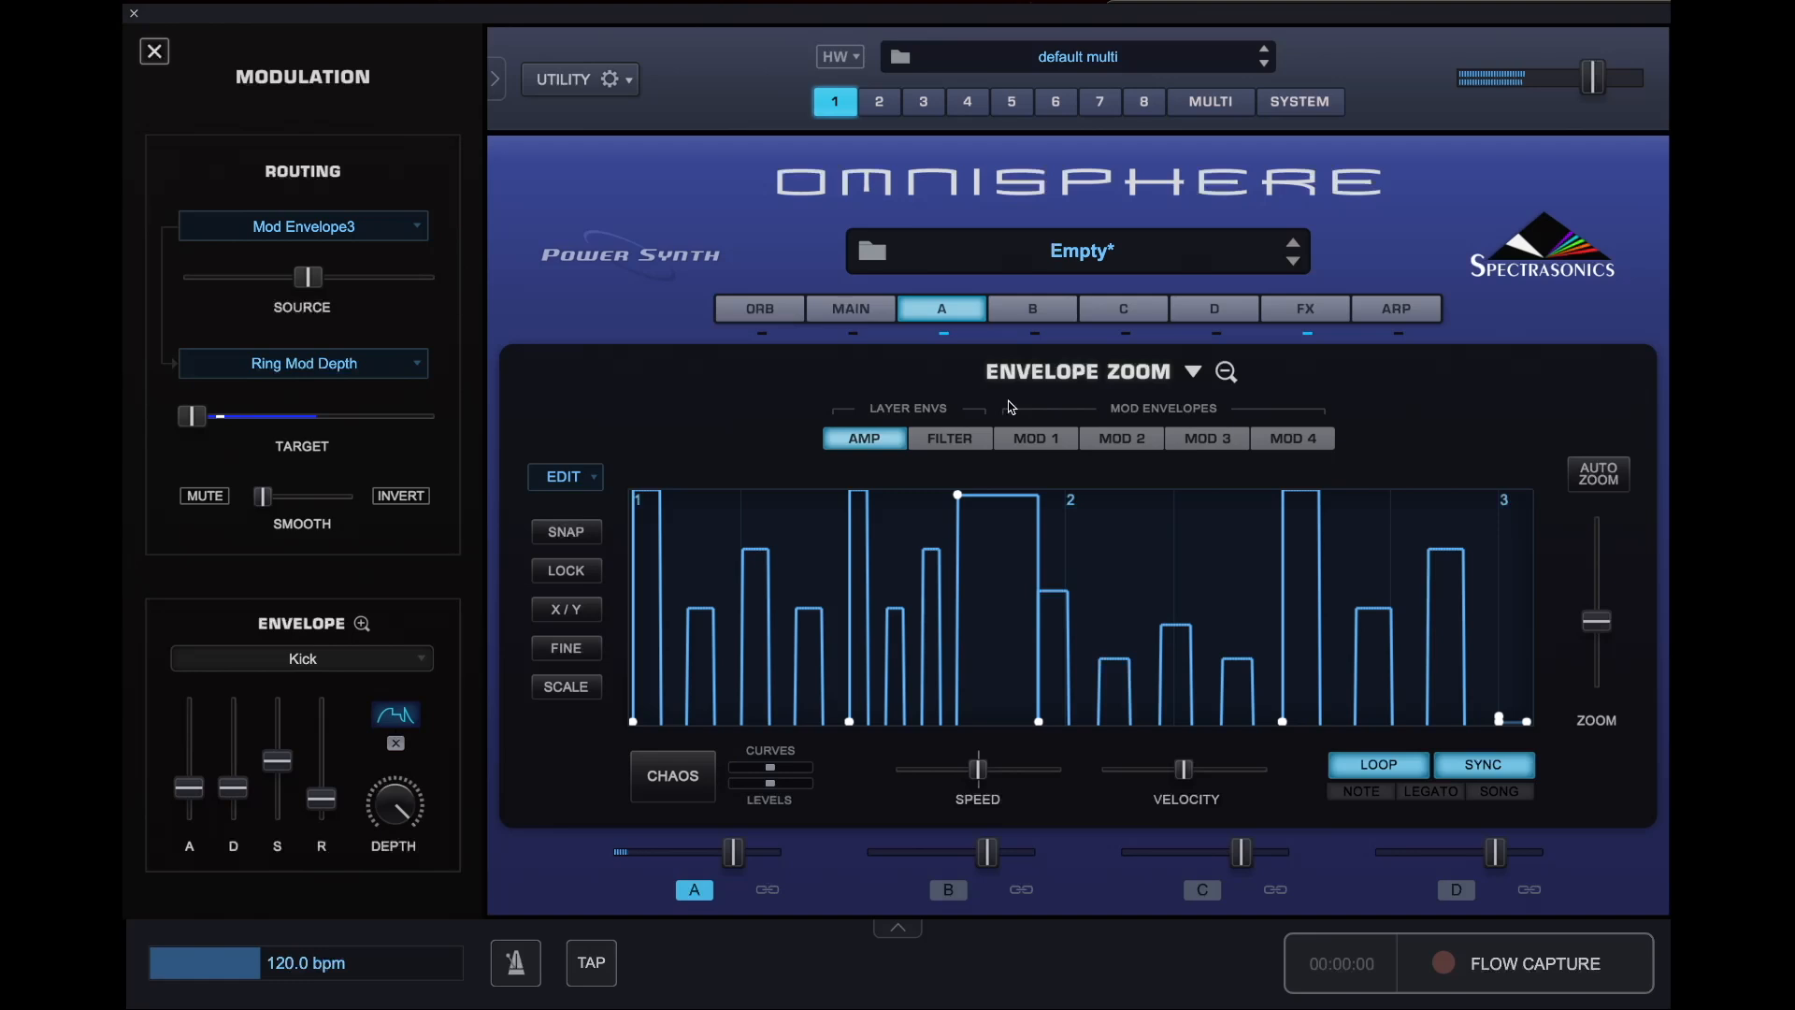
- Load the Minimal pulze 2 rhythmic envelope preset on layer A's amp envelope
{"action": "left_click", "coordinate": [1193, 371]}
{"action": "mouse_move", "coordinate": [1287, 379]}
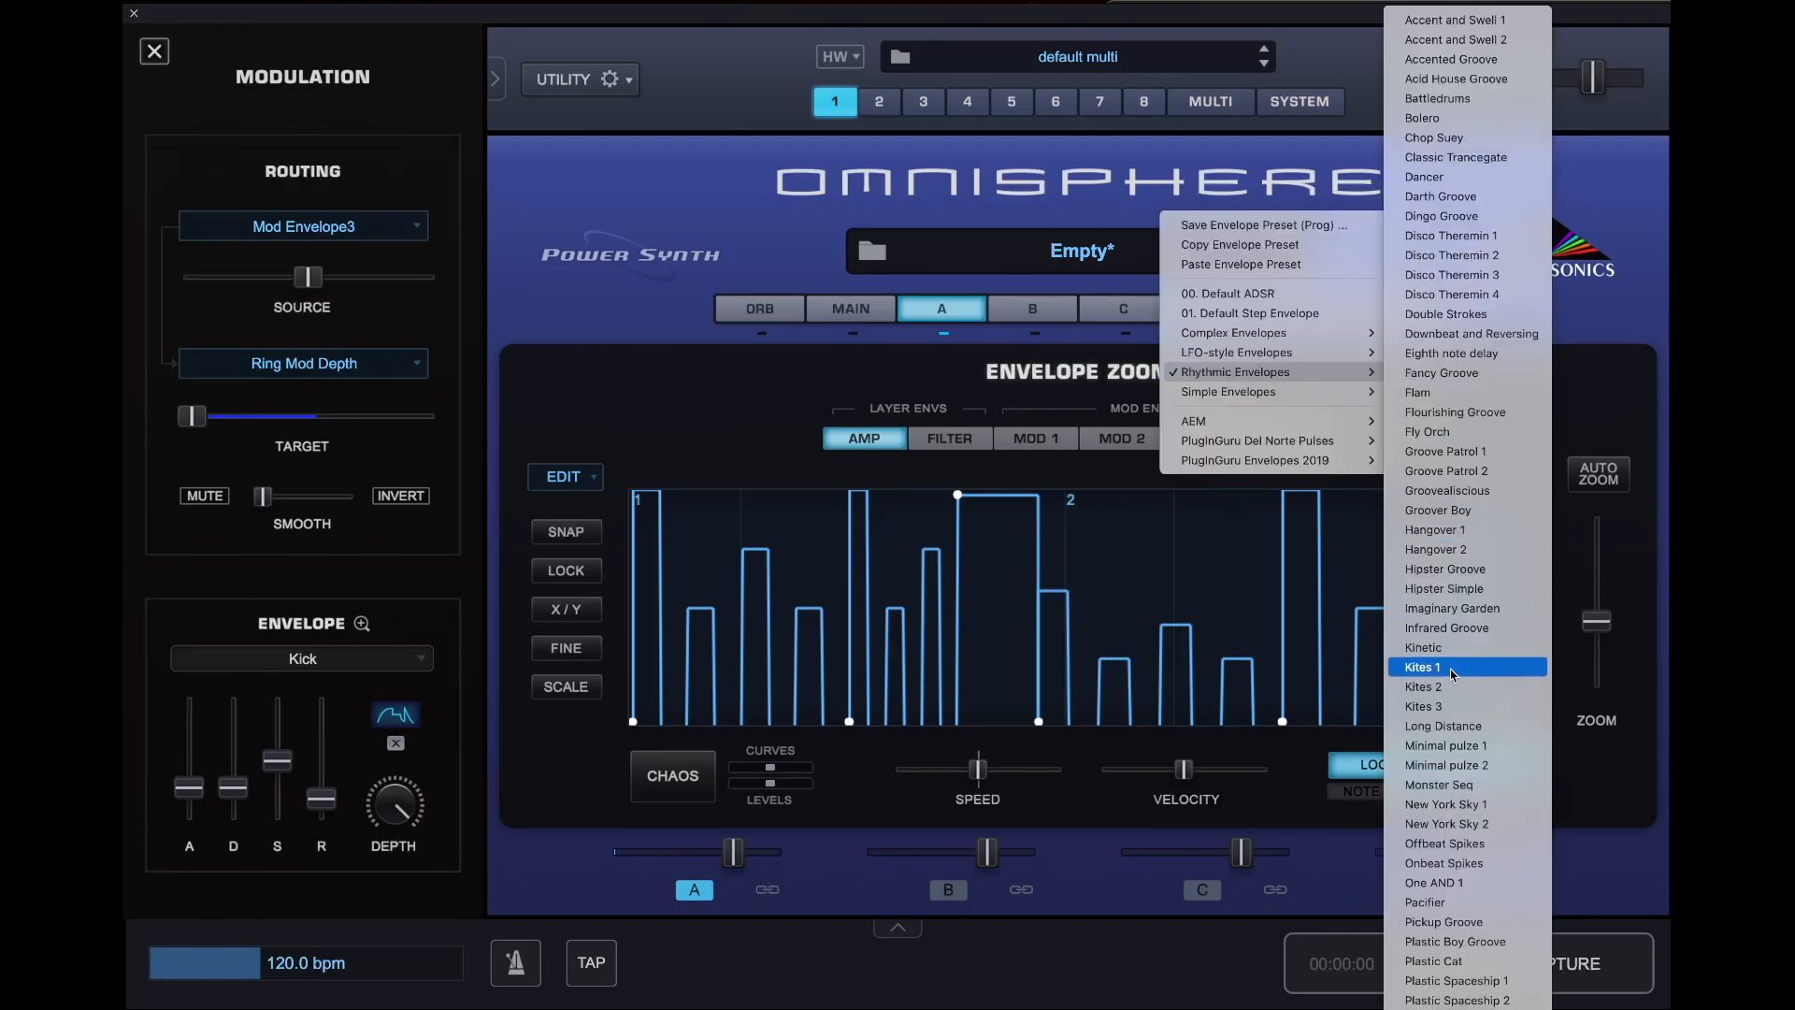
{"action": "left_click", "coordinate": [1455, 765]}
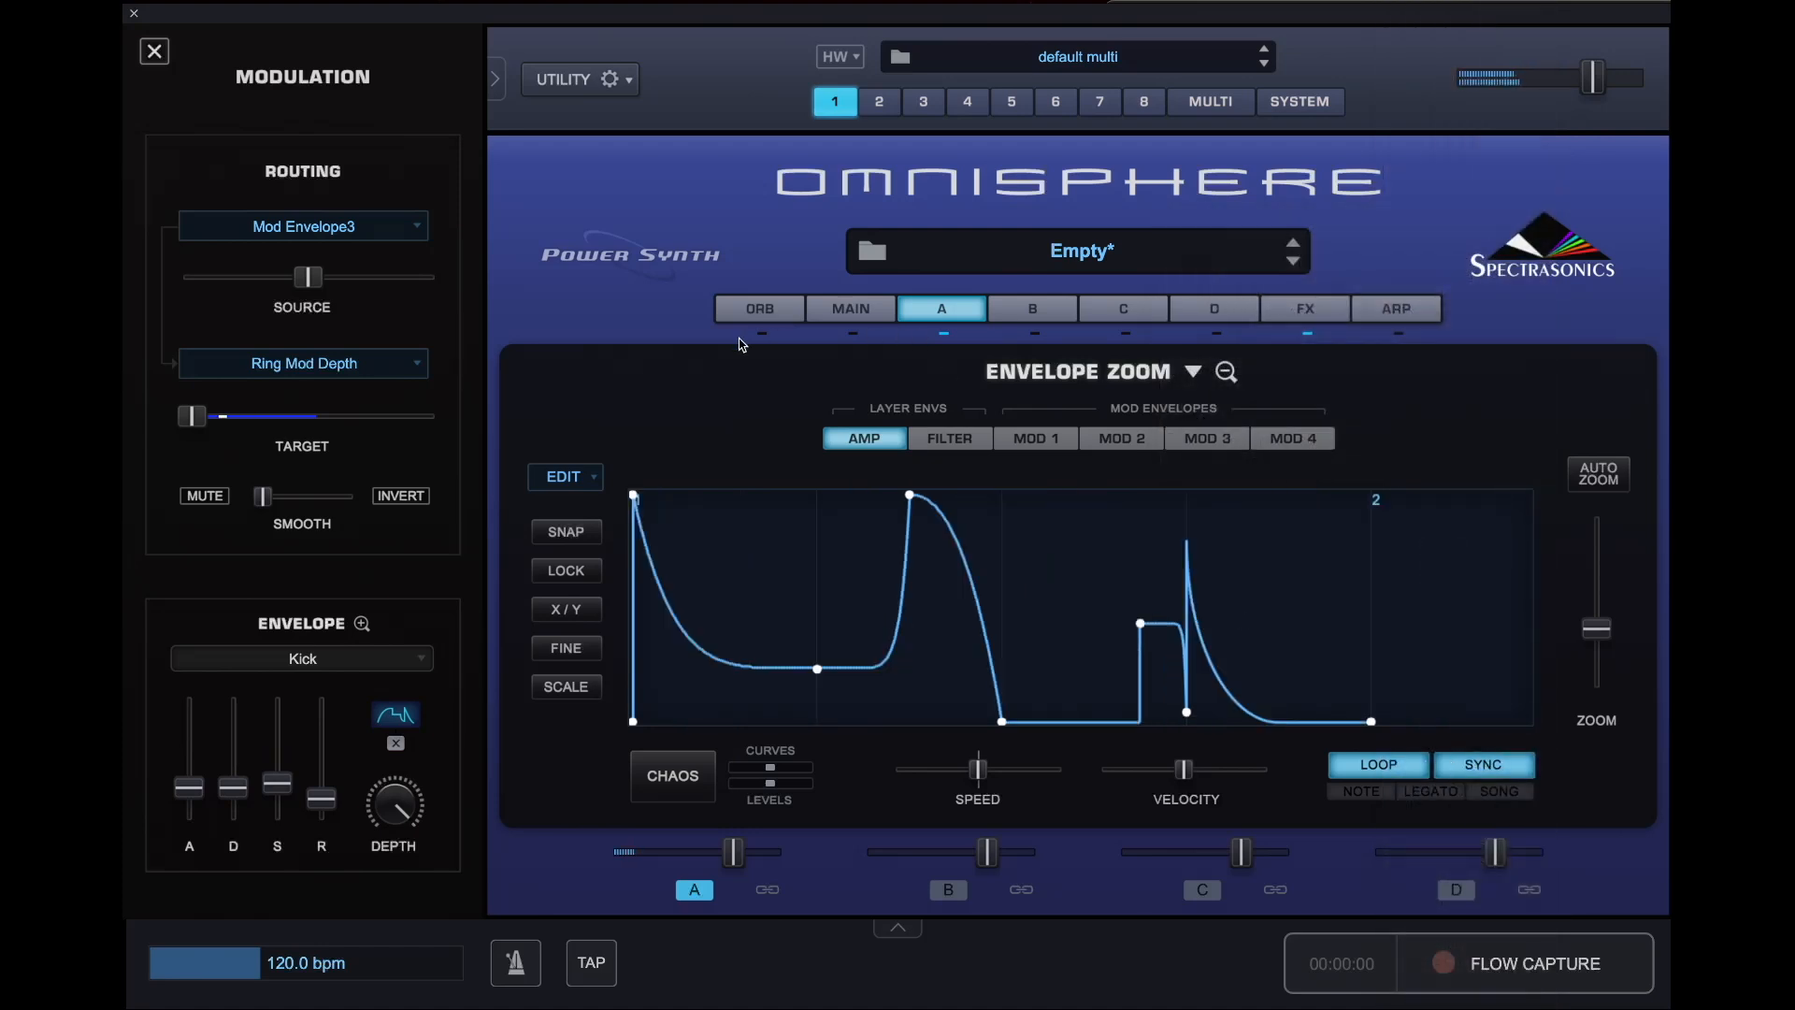
- Bypass the Under Fire effect in the common effects rack
{"action": "left_click", "coordinate": [1305, 309]}
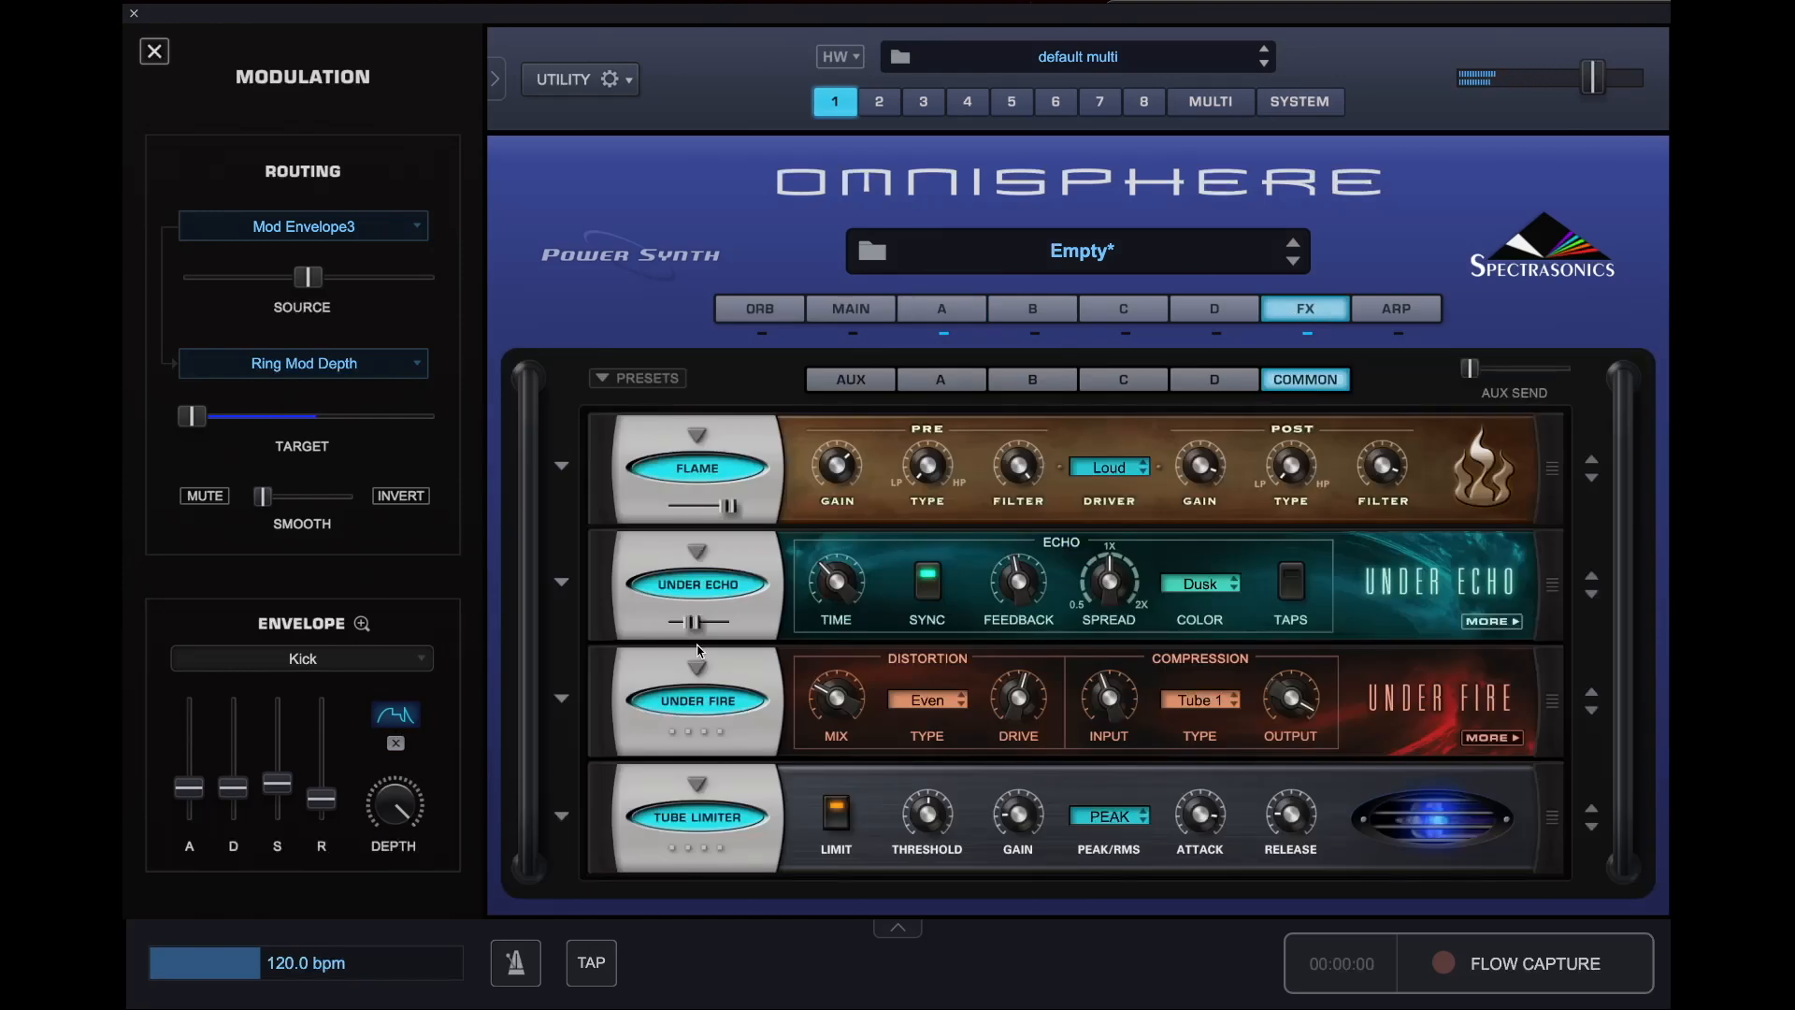
{"action": "left_click", "coordinate": [697, 708]}
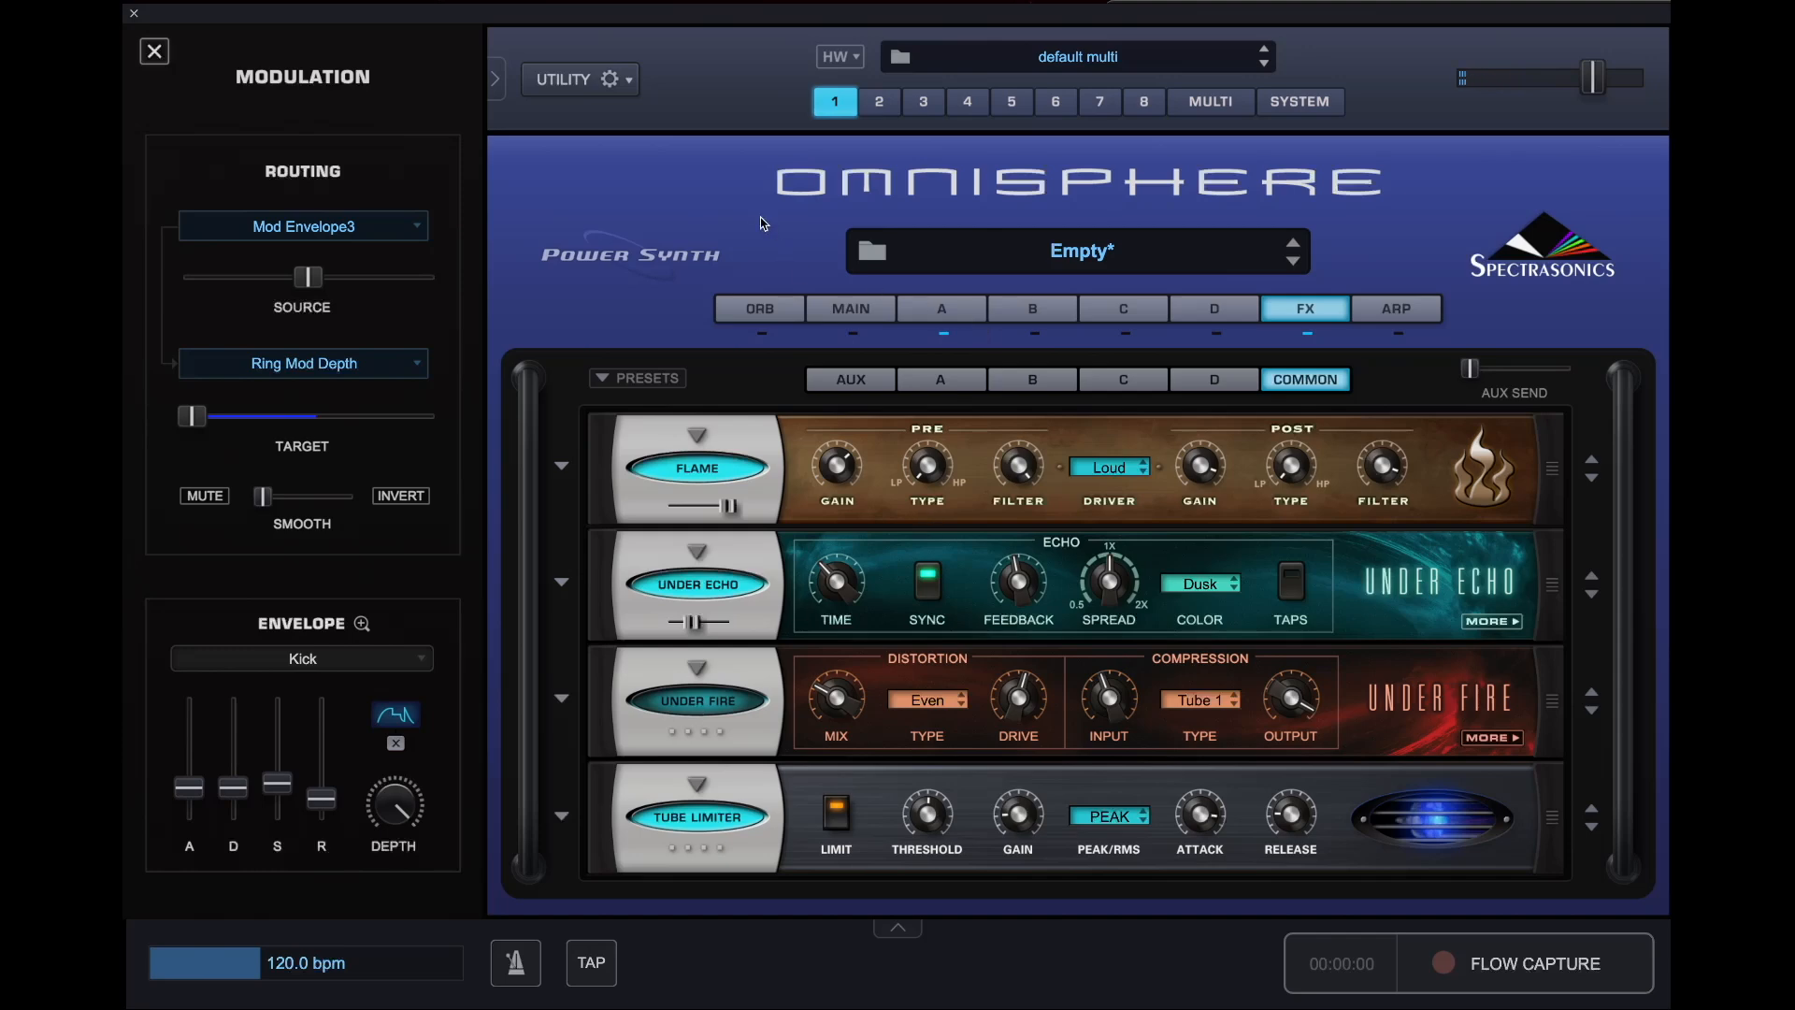
- Review layer A's Mod 3 and amp envelopes and the oscillator's ring modulation settings
{"action": "left_click", "coordinate": [942, 309]}
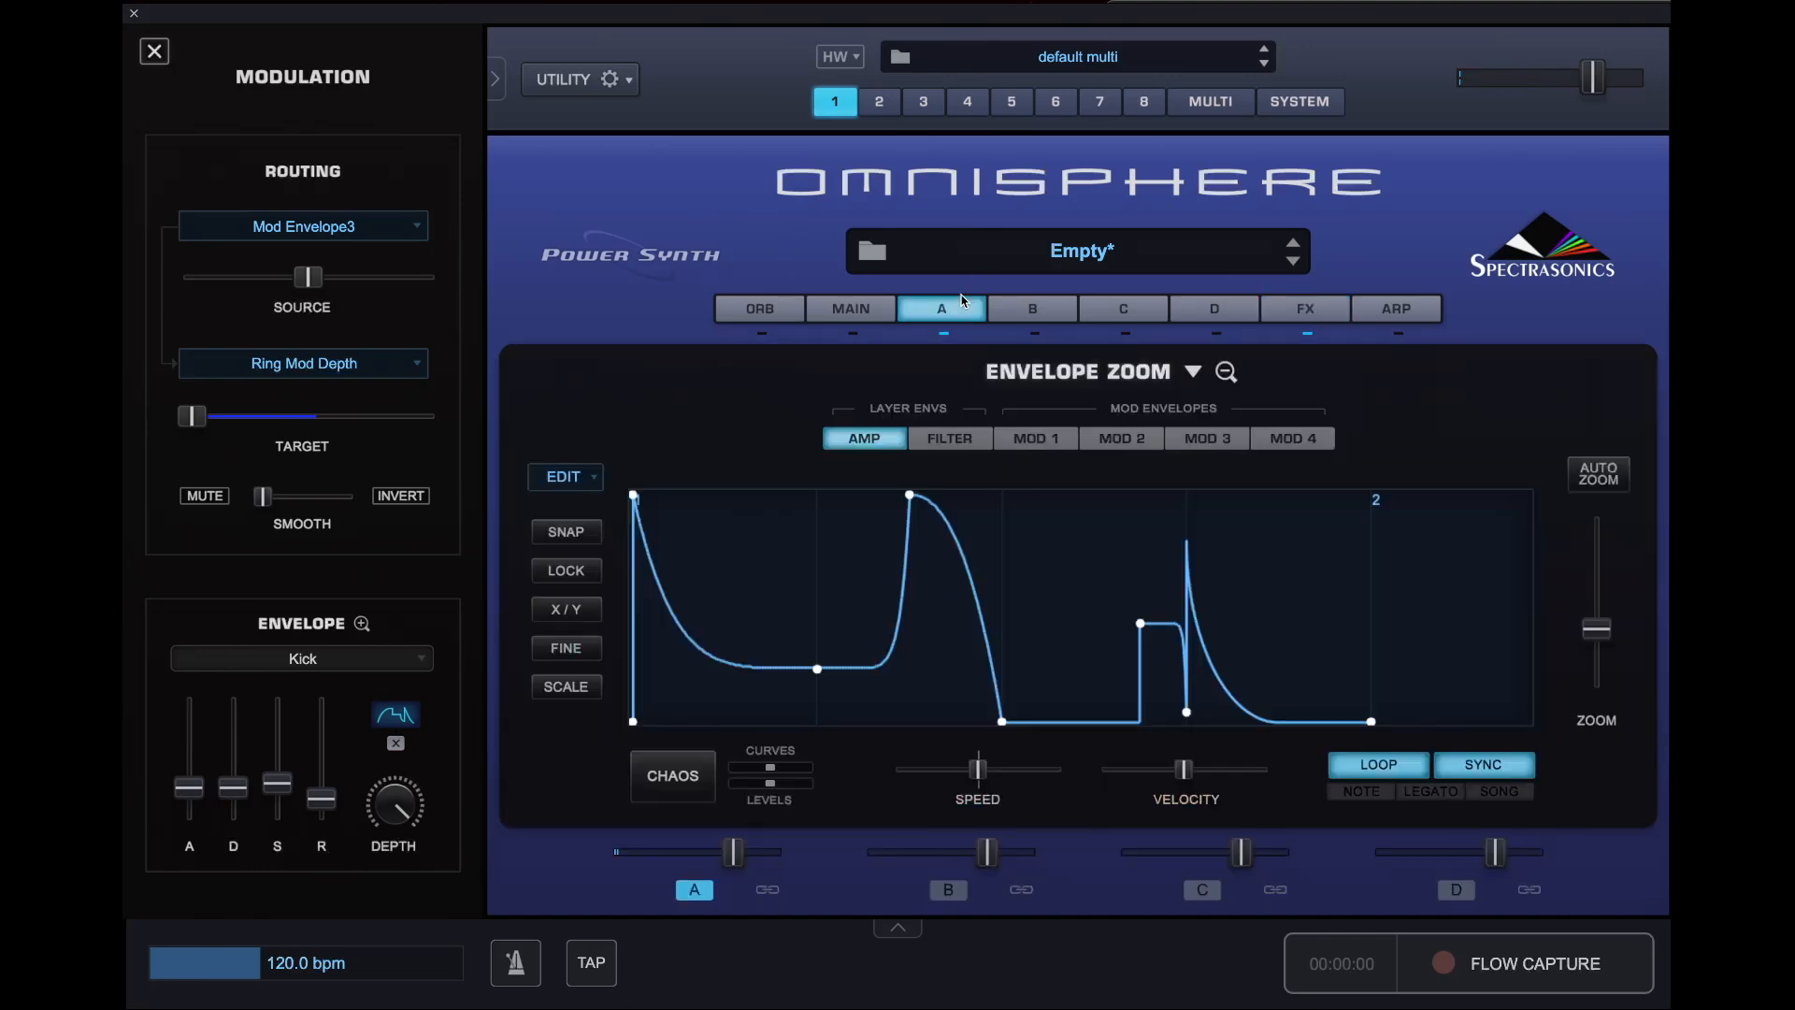
{"action": "left_click", "coordinate": [1204, 437]}
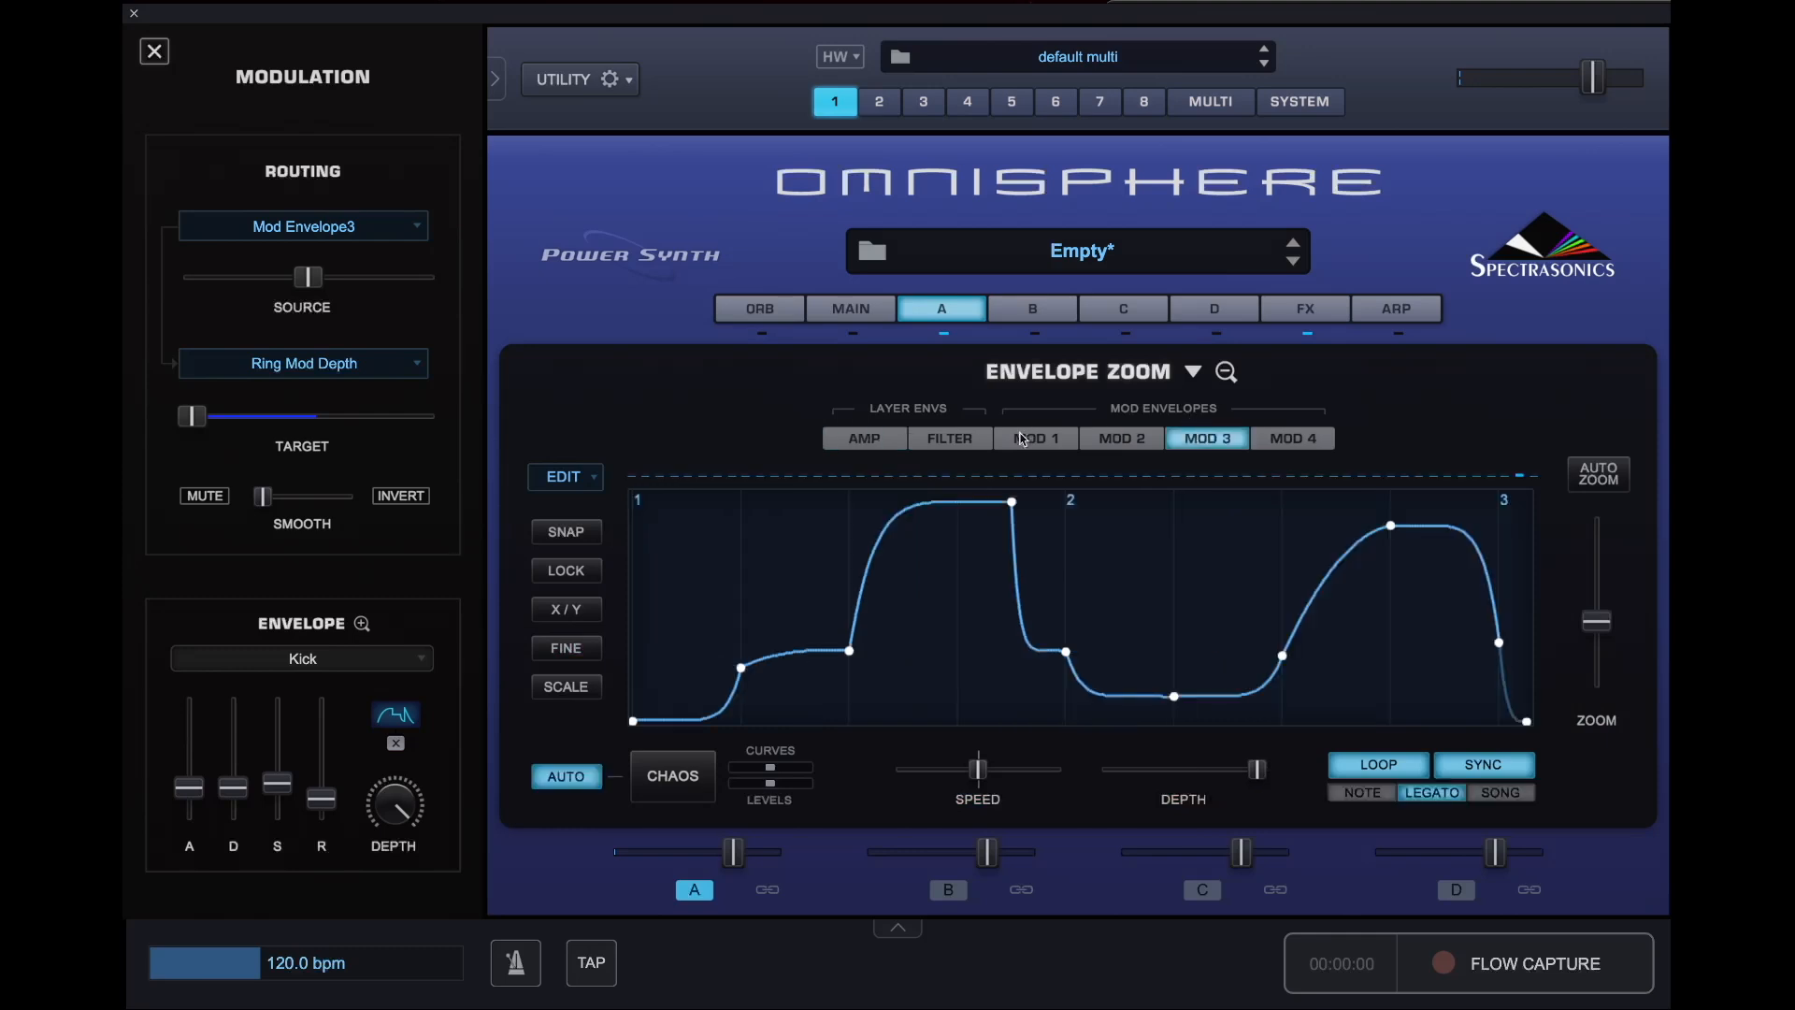
{"action": "left_click", "coordinate": [866, 439]}
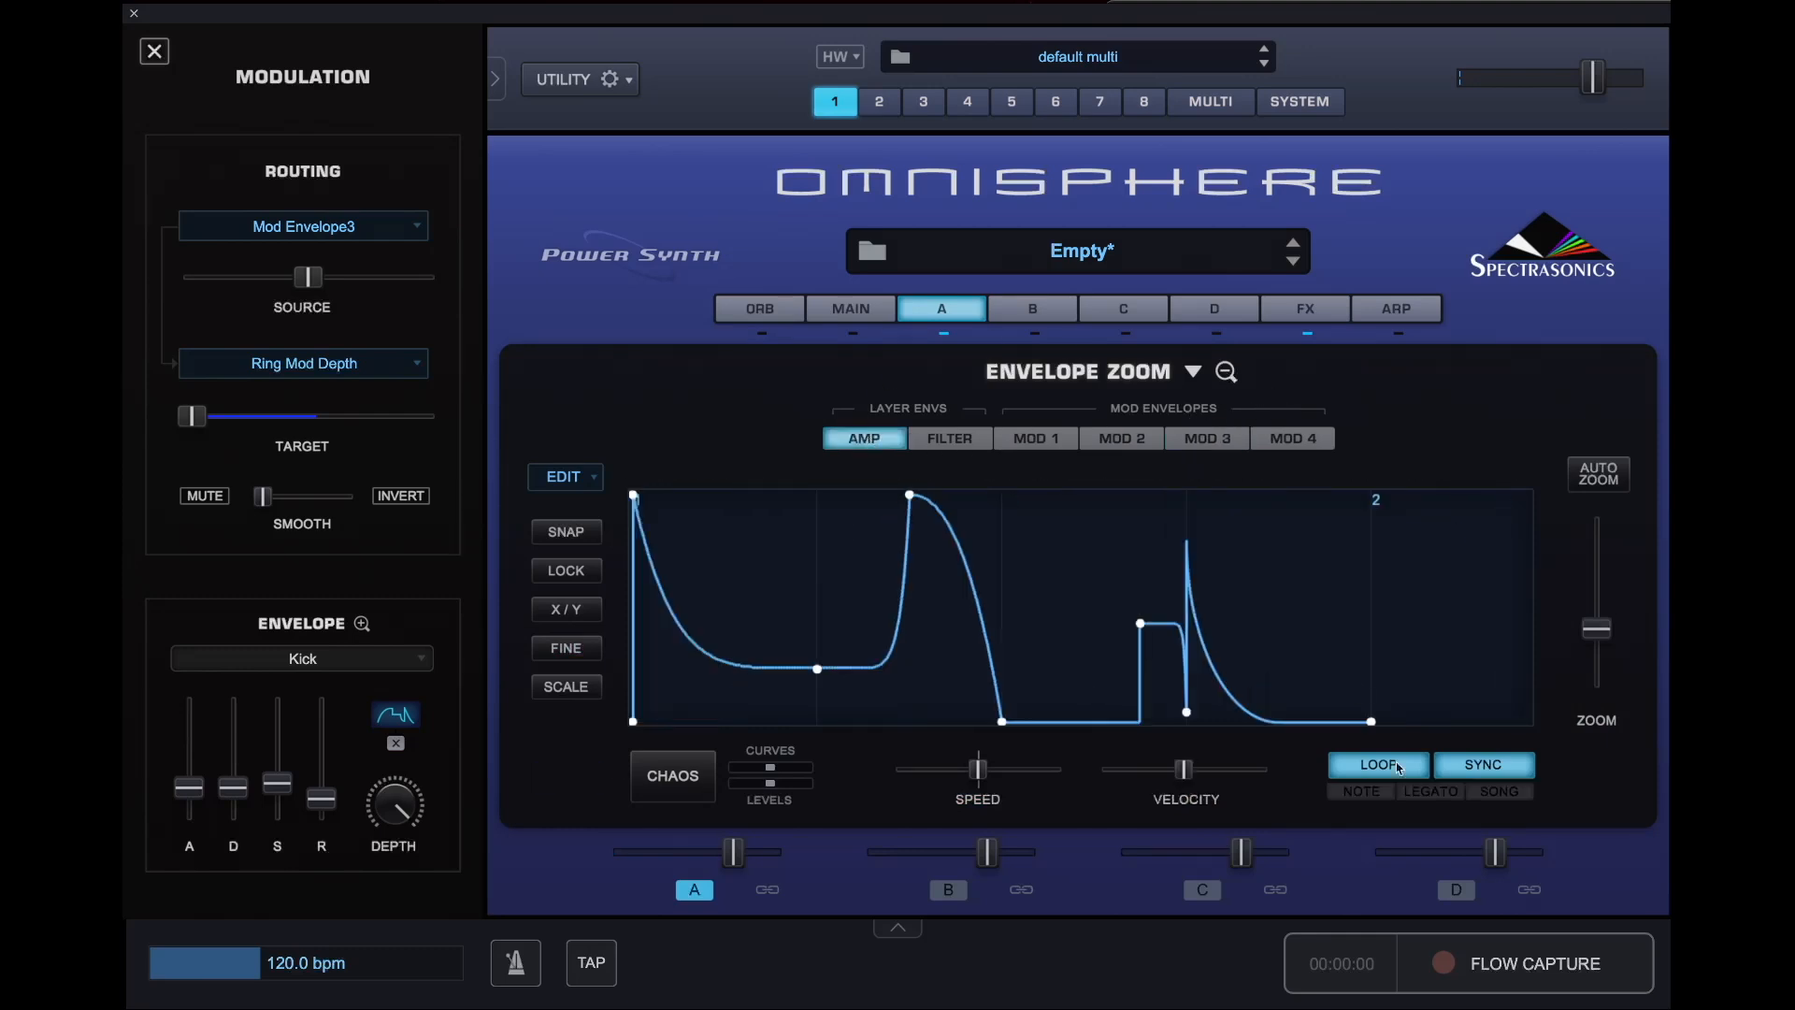
{"action": "left_click", "coordinate": [1226, 372]}
{"action": "left_click", "coordinate": [999, 559]}
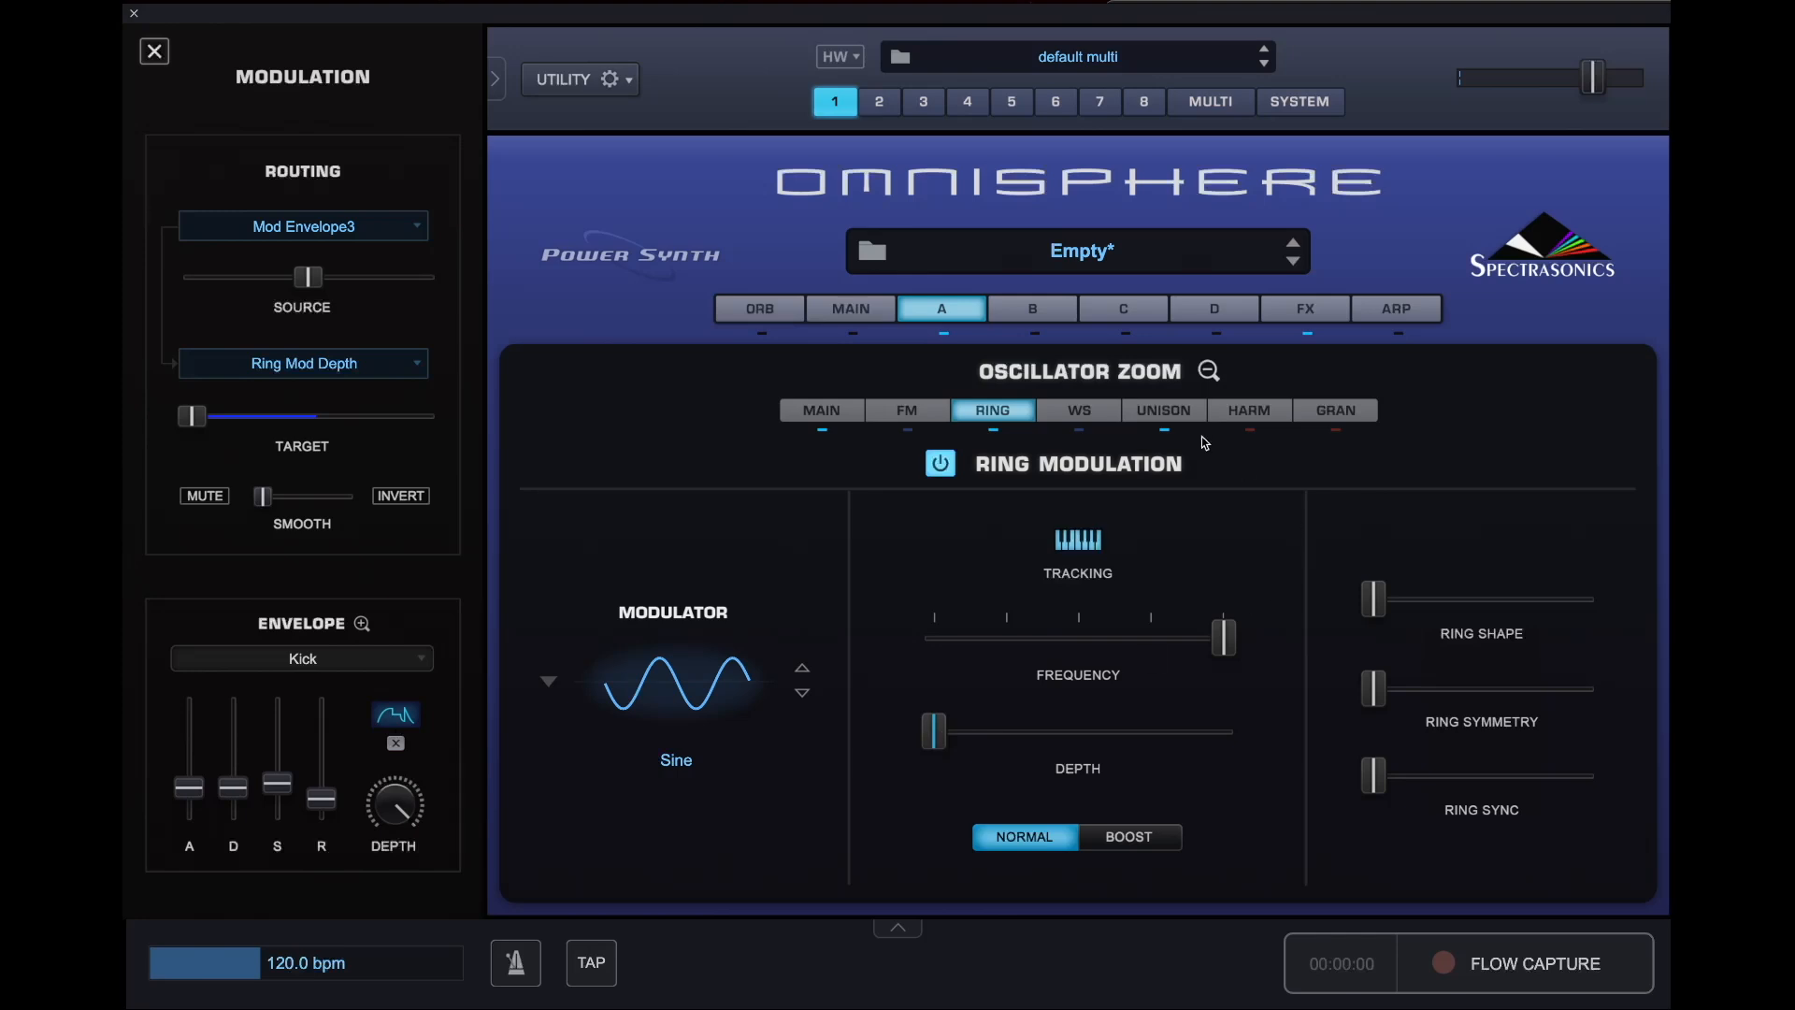
{"action": "left_click", "coordinate": [1210, 374]}
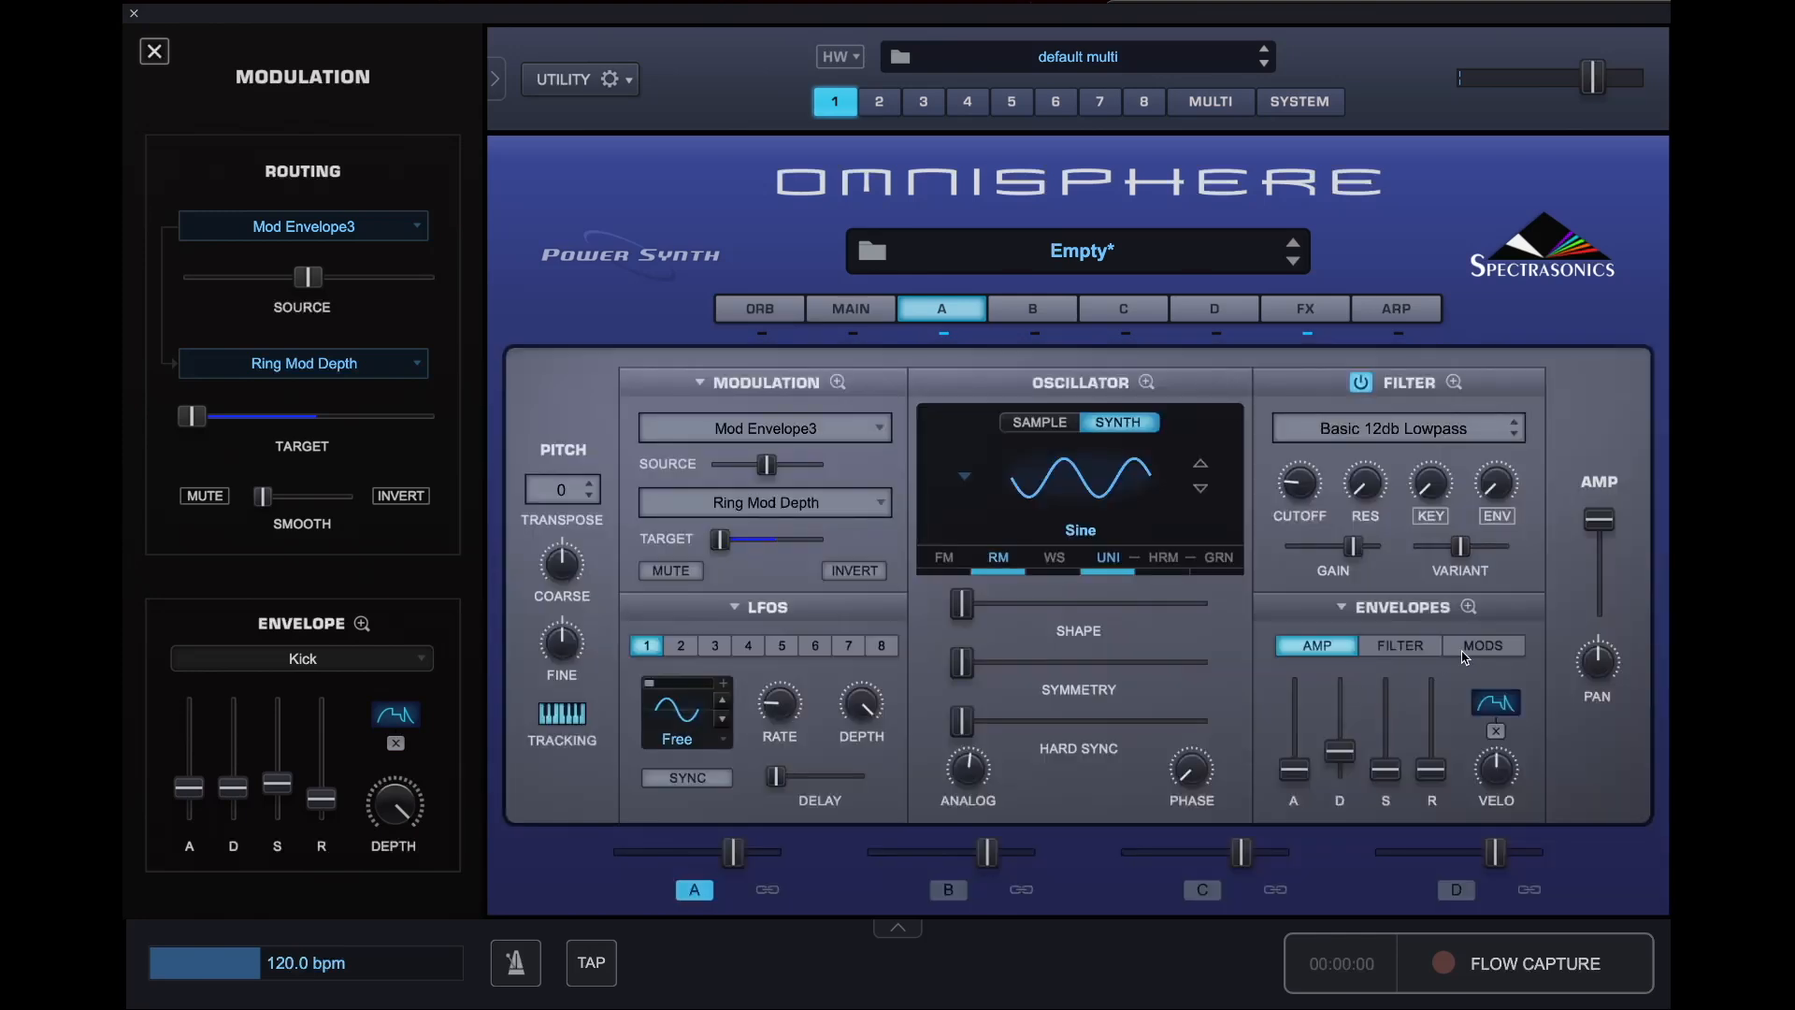
- Raise the modulation amount from Mod Envelope3 to Ring Mod Depth to maximum in layer A's mod matrix
{"action": "left_click", "coordinate": [838, 383]}
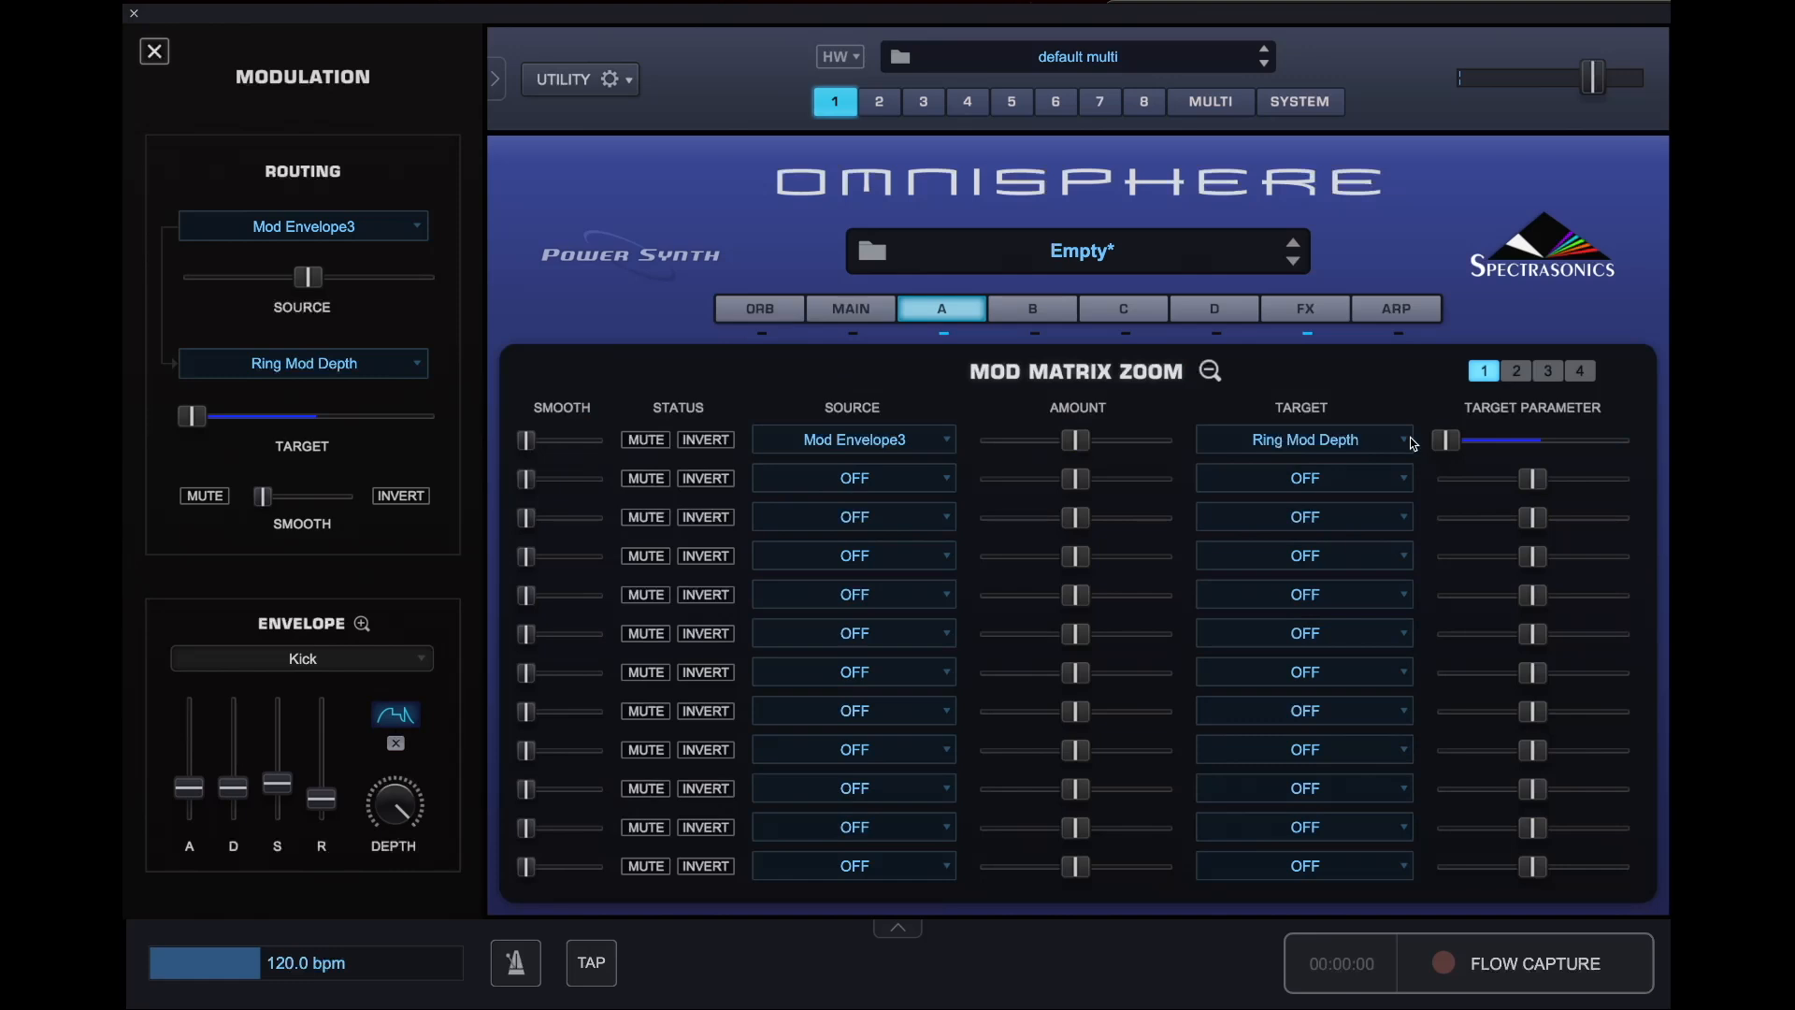
{"action": "left_click_drag", "start_coordinate": [1088, 444], "coordinate": [1196, 451]}
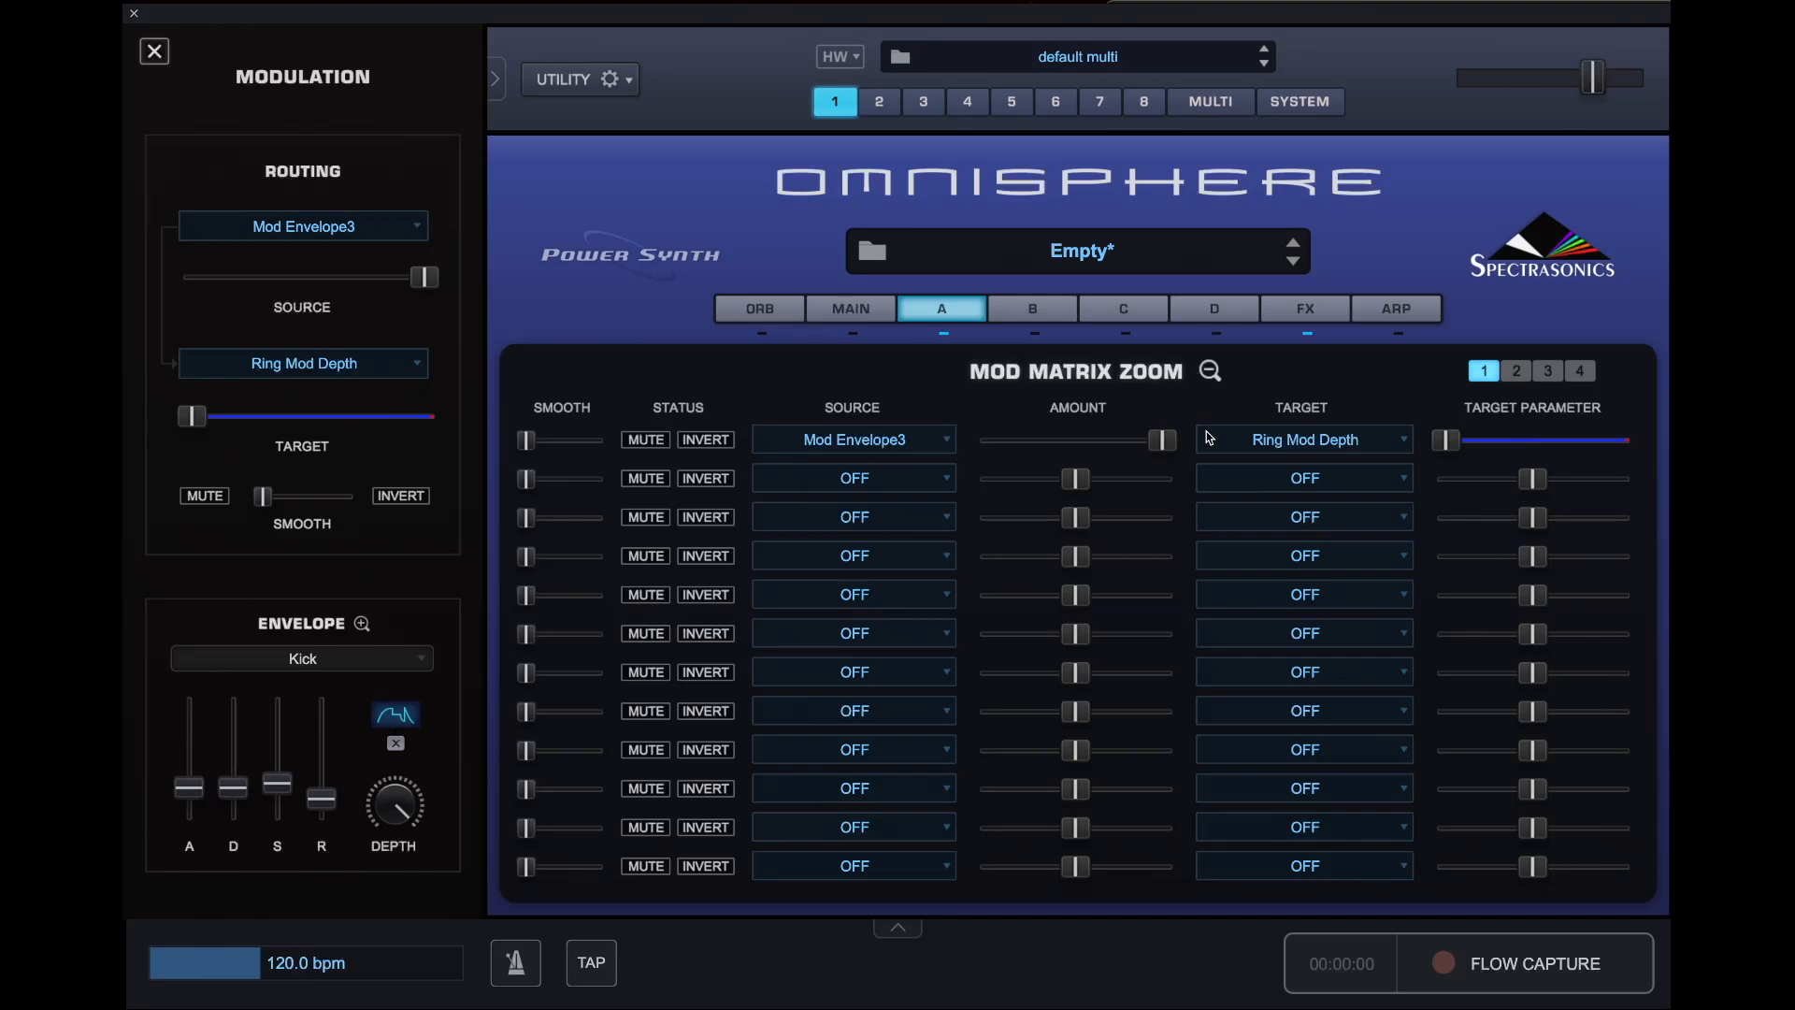
{"action": "left_click", "coordinate": [1209, 371]}
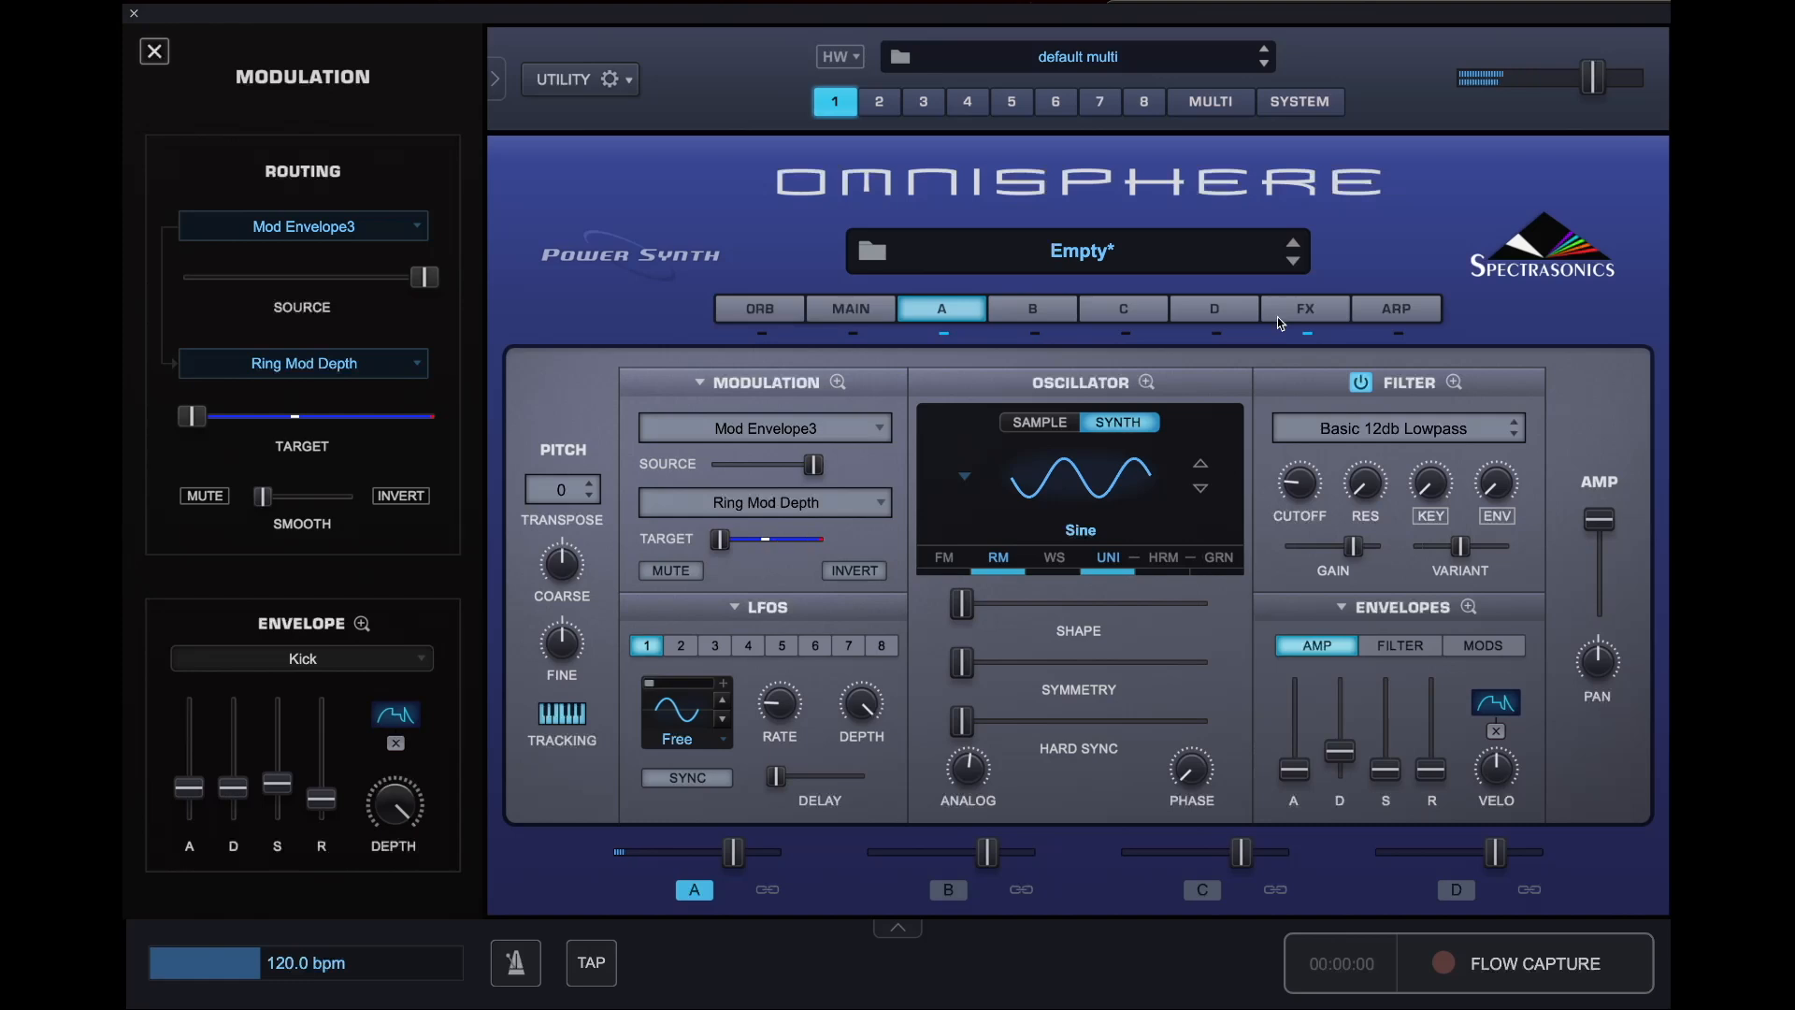
- Load the rhythm preset from the AEM envelope collection on layer A's amp envelope
{"action": "left_click", "coordinate": [1468, 610]}
{"action": "left_click", "coordinate": [1218, 376]}
{"action": "mouse_move", "coordinate": [1198, 373]}
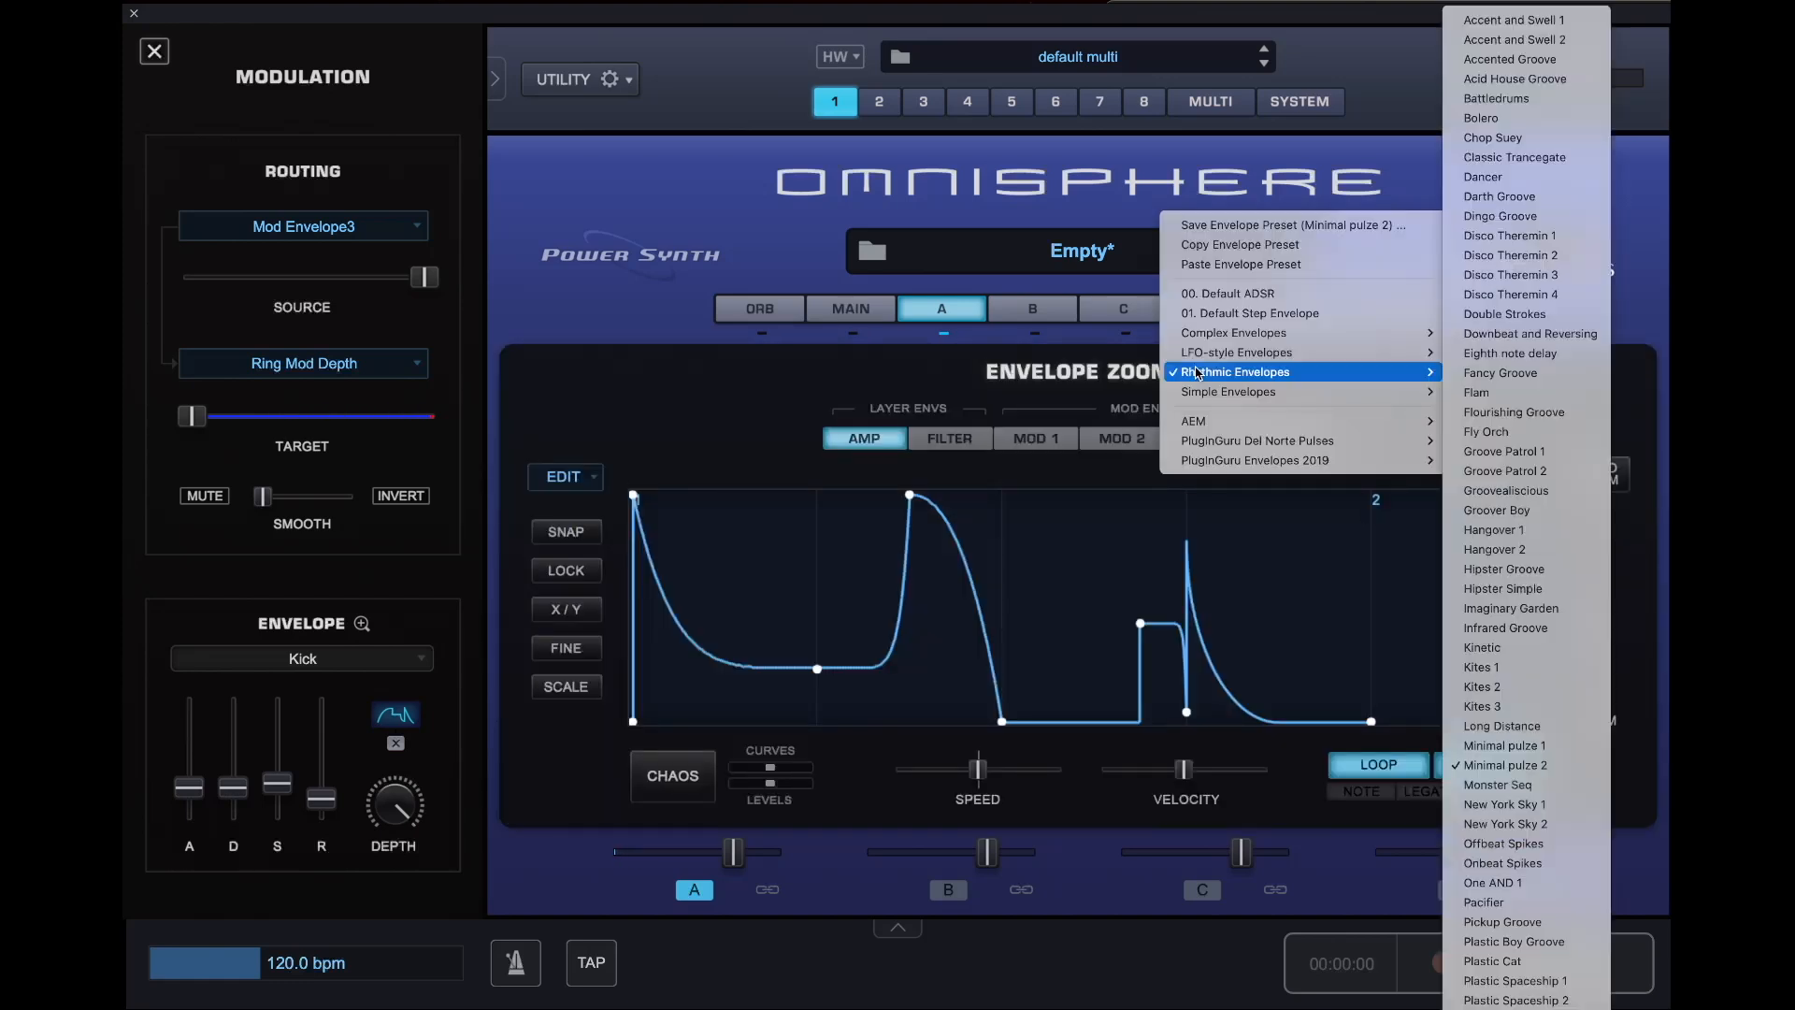
{"action": "mouse_move", "coordinate": [1268, 423]}
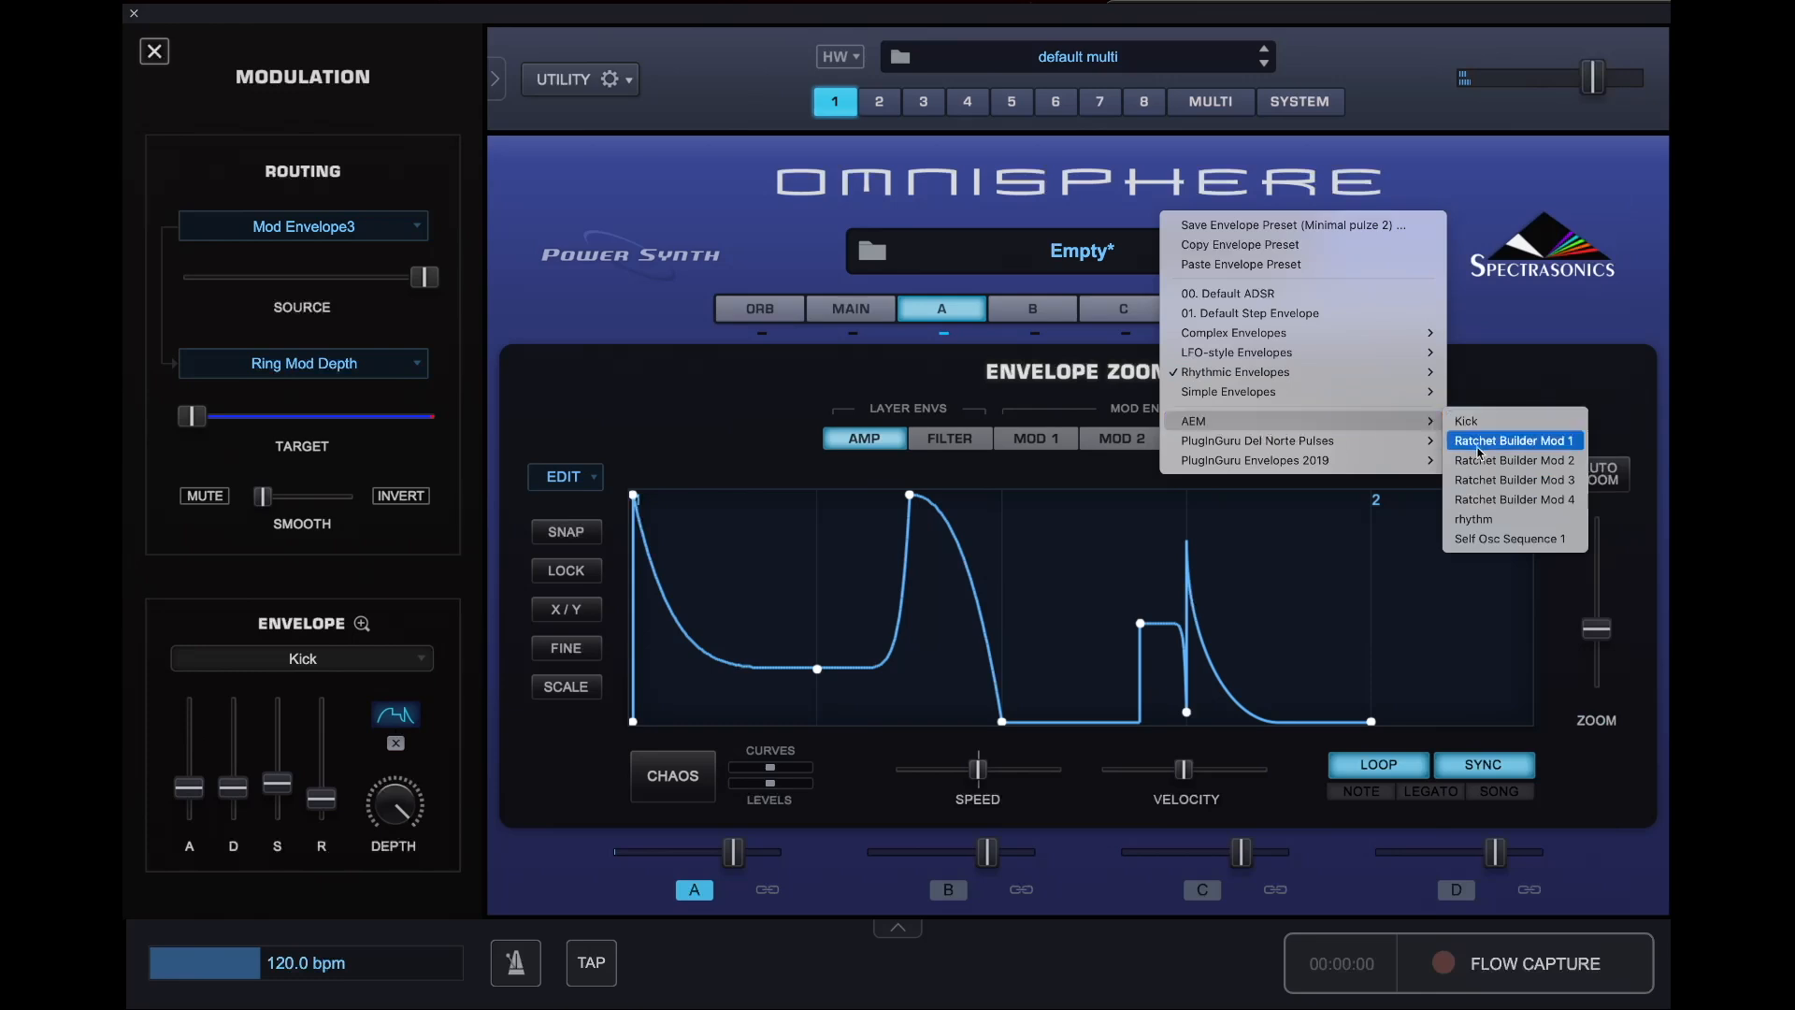
{"action": "left_click", "coordinate": [1507, 536]}
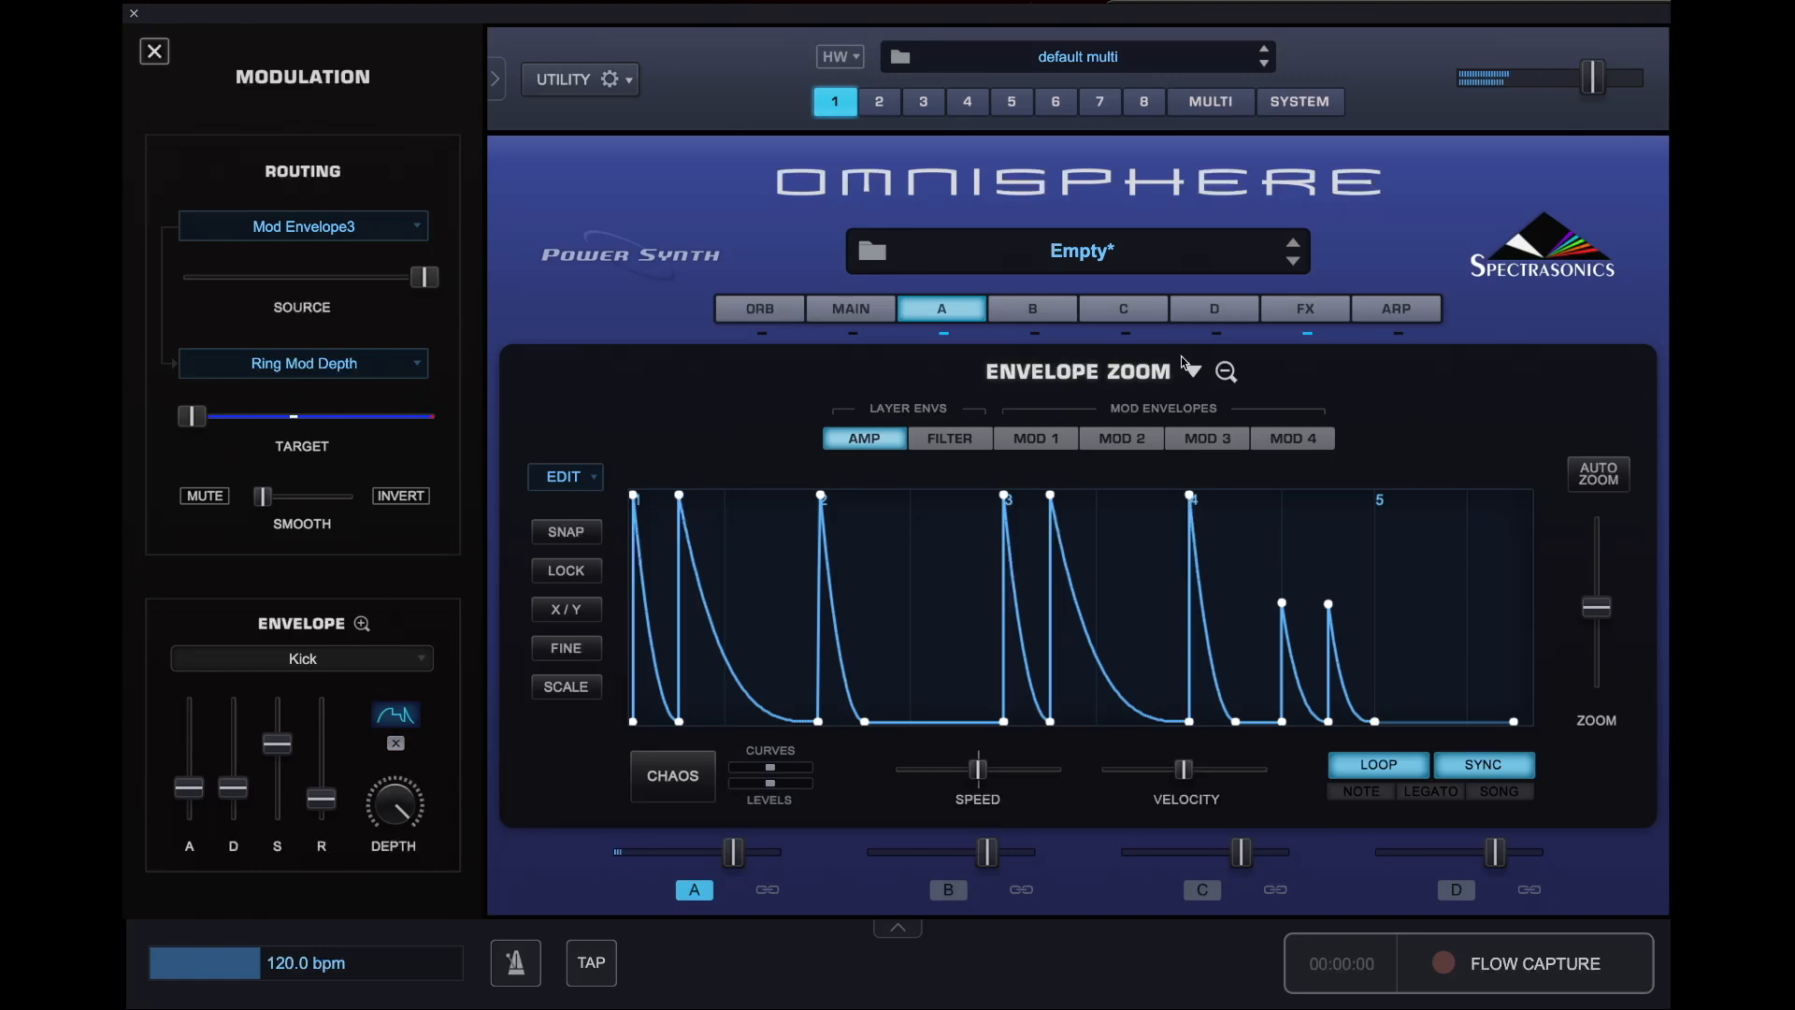
- Raise the smoothing of the Mod Envelope3 to Ring Mod Depth routing to maximum
{"action": "left_click_drag", "start_coordinate": [267, 498], "coordinate": [396, 498]}
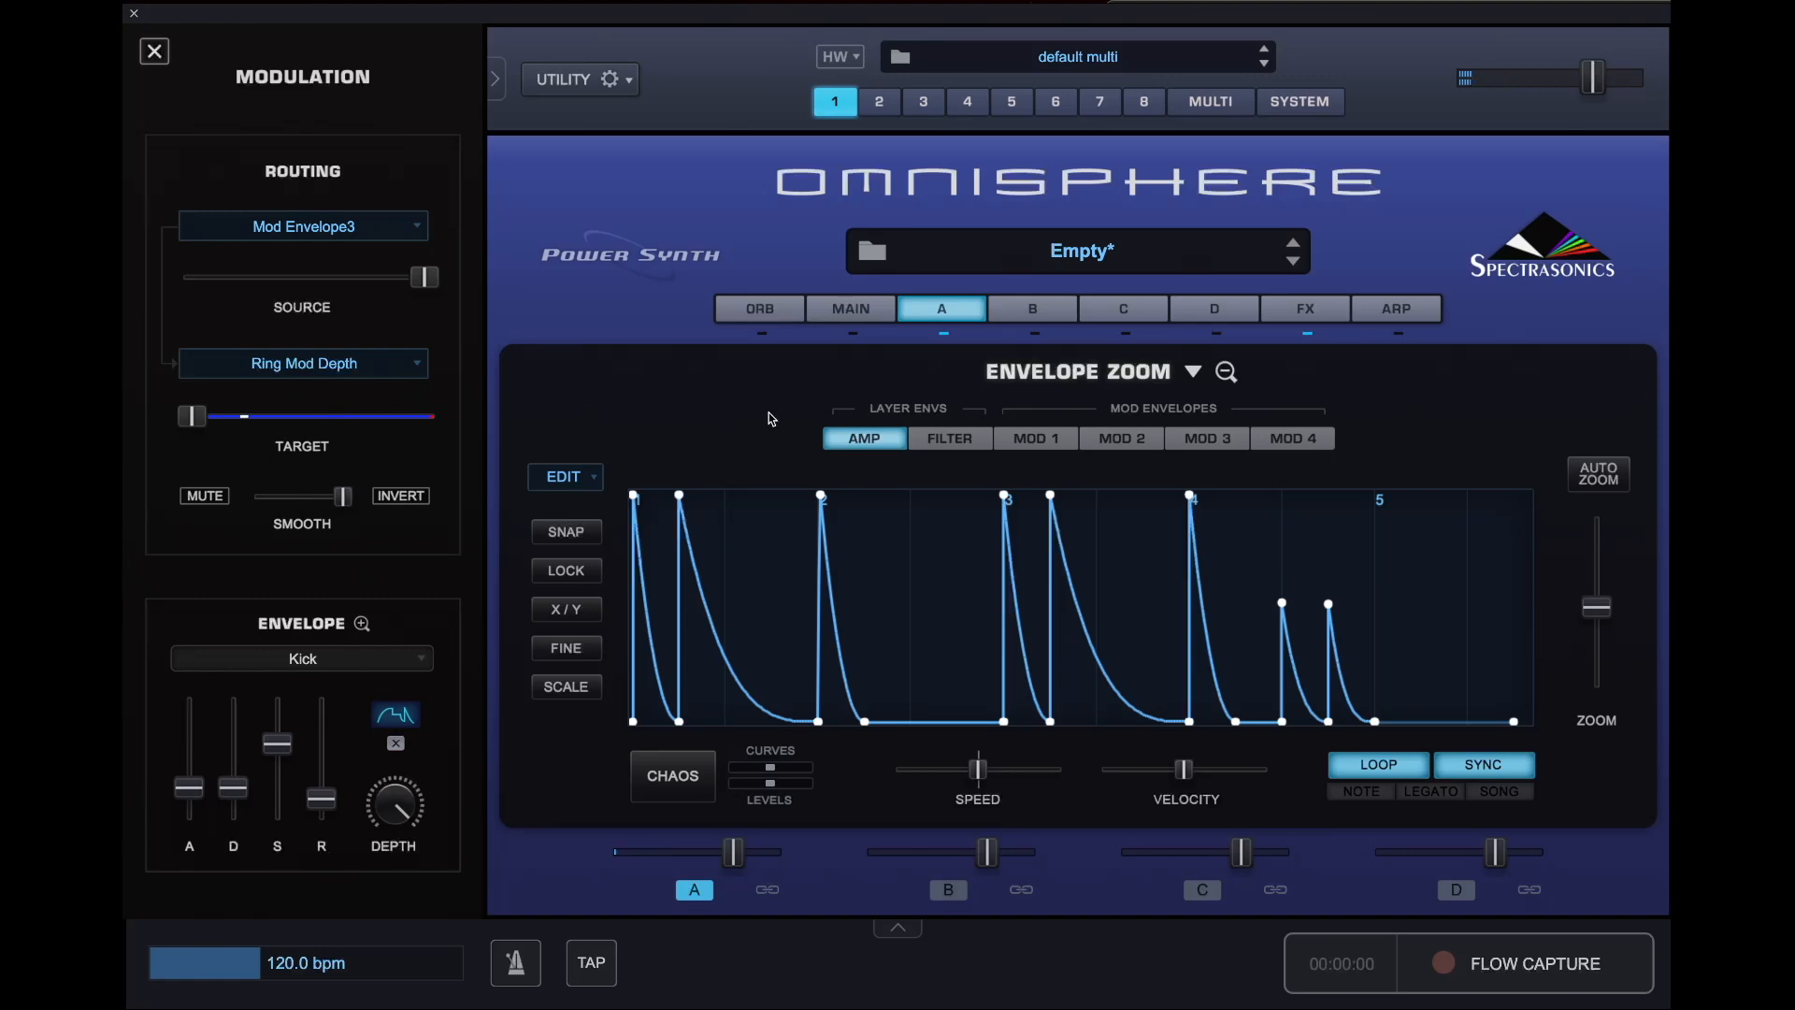